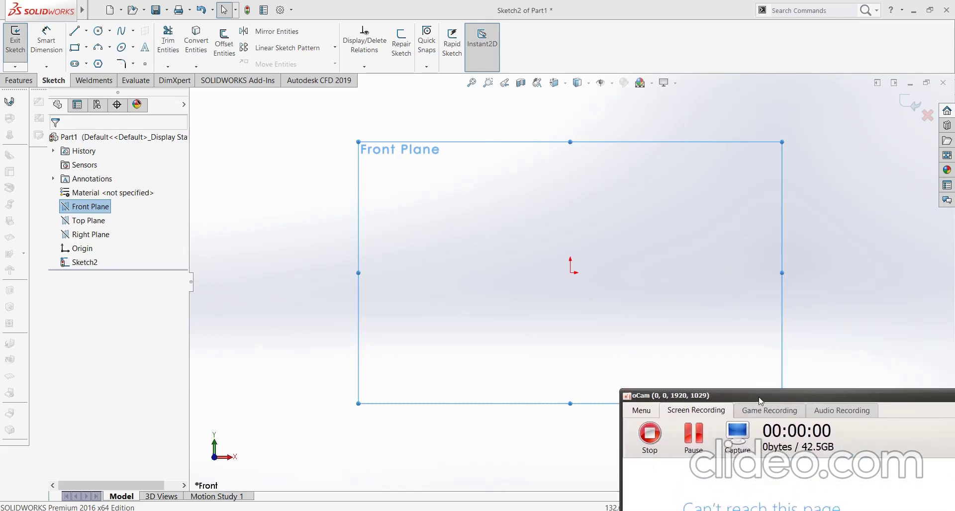
Draw a thin corner rectangle on the Front Plane from the origin, about 81 mm long to the right
{"action": "left_click", "coordinate": [907, 433]}
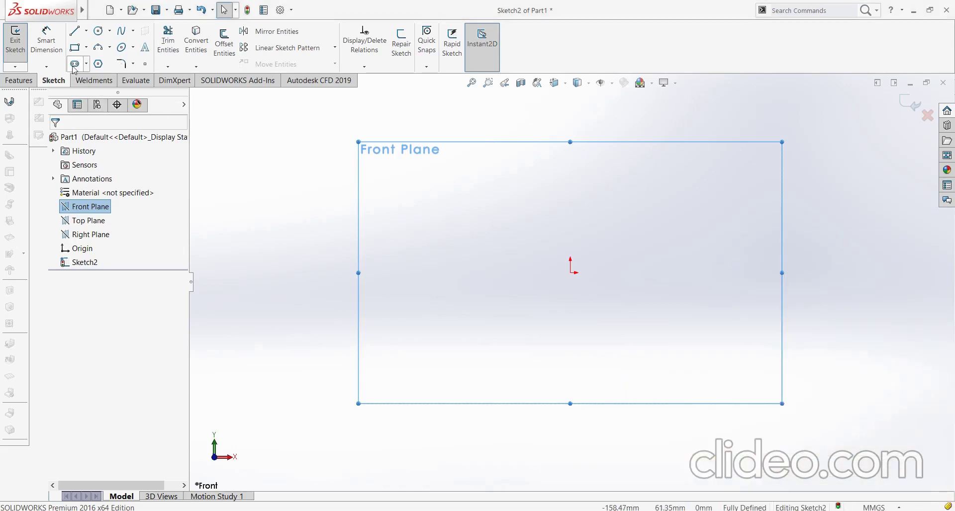
{"action": "key", "text": "r"}
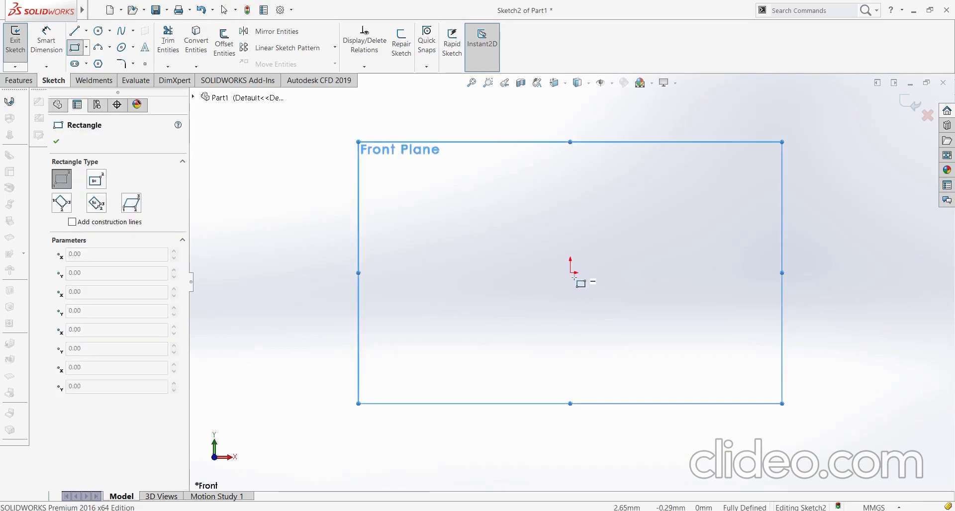
{"action": "left_click", "coordinate": [570, 273]}
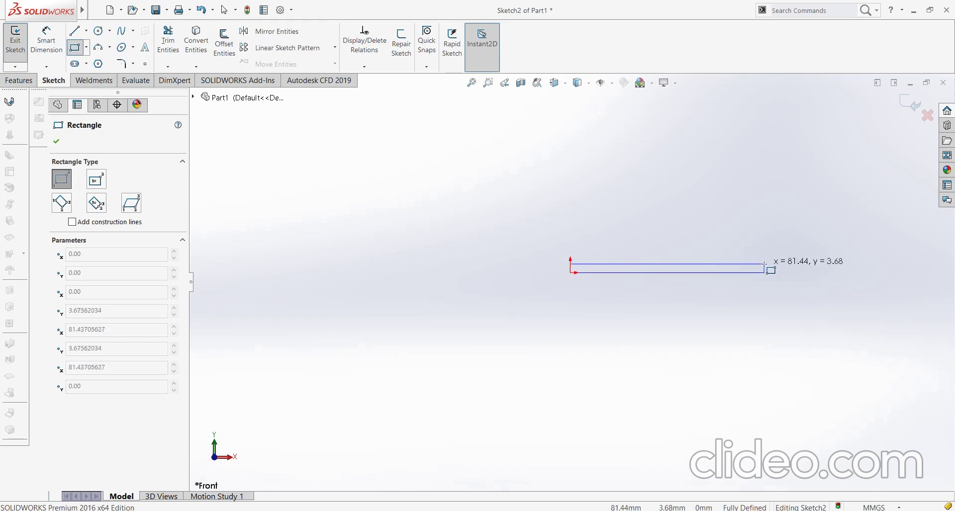
{"action": "left_click", "coordinate": [764, 264]}
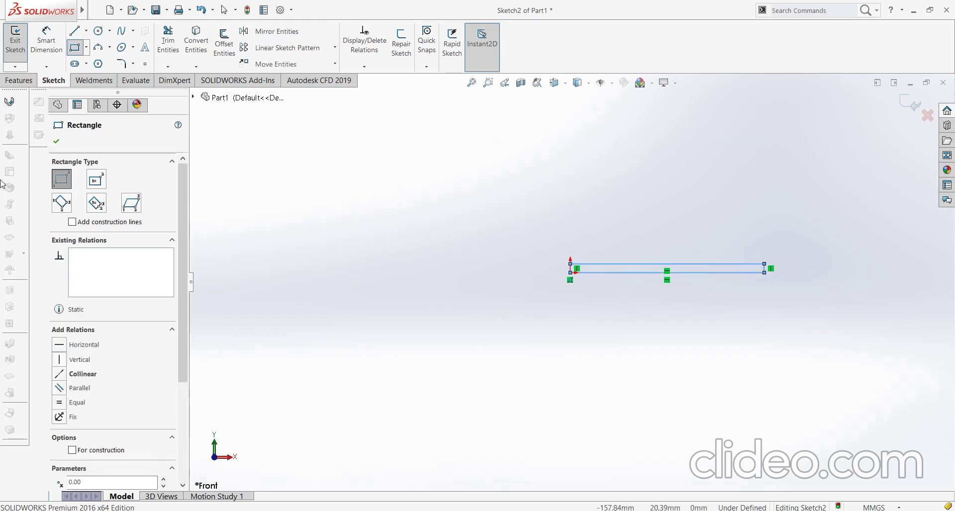
{"action": "left_click", "coordinate": [56, 142]}
{"action": "left_click", "coordinate": [46, 40]}
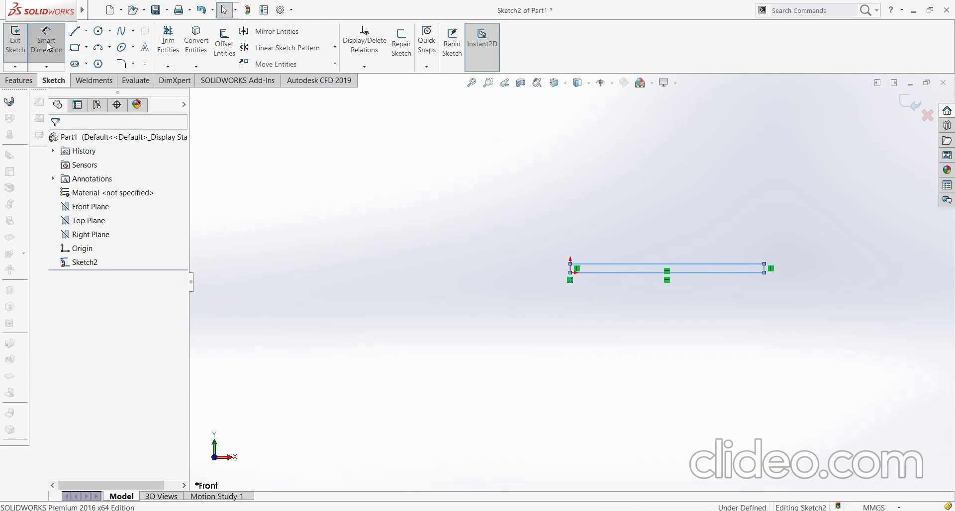
Dimension the board's bottom edge to a 20 mm width
{"action": "left_click", "coordinate": [736, 275]}
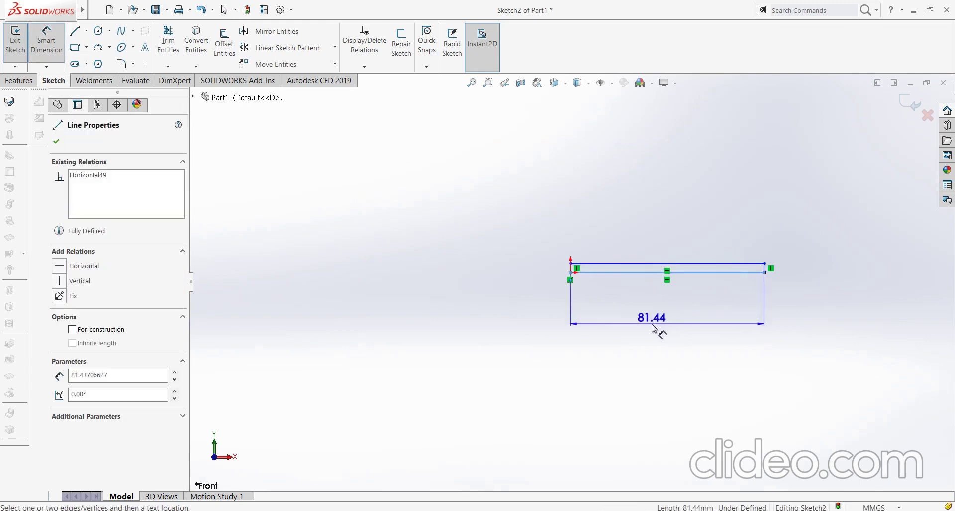
{"action": "left_click", "coordinate": [653, 328]}
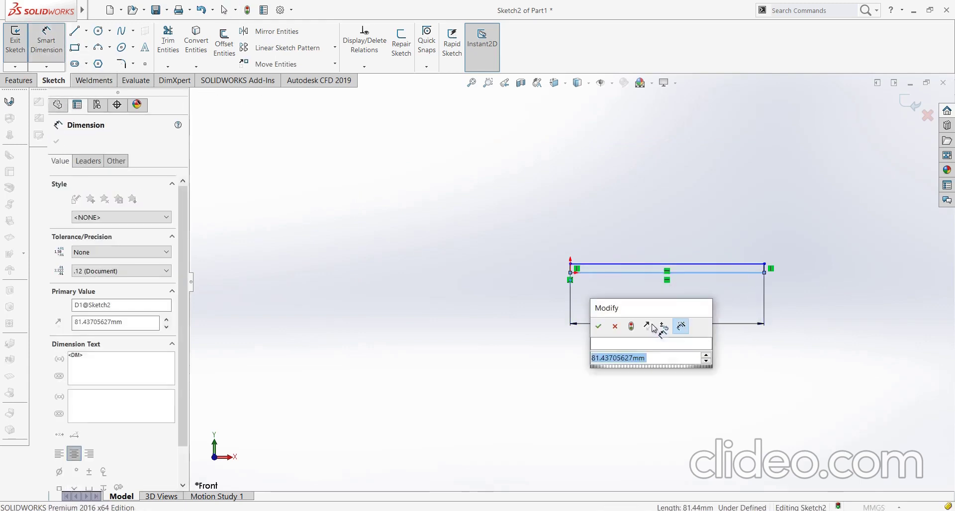
{"action": "type", "text": "20"}
{"action": "key", "text": "Return"}
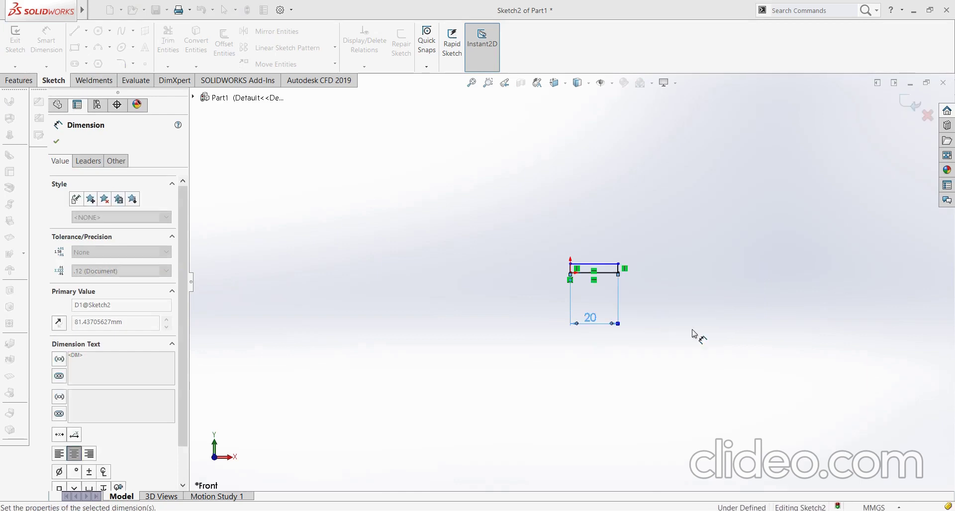
{"action": "scroll", "coordinate": [609, 266], "scroll_direction": "down", "scroll_amount": 2}
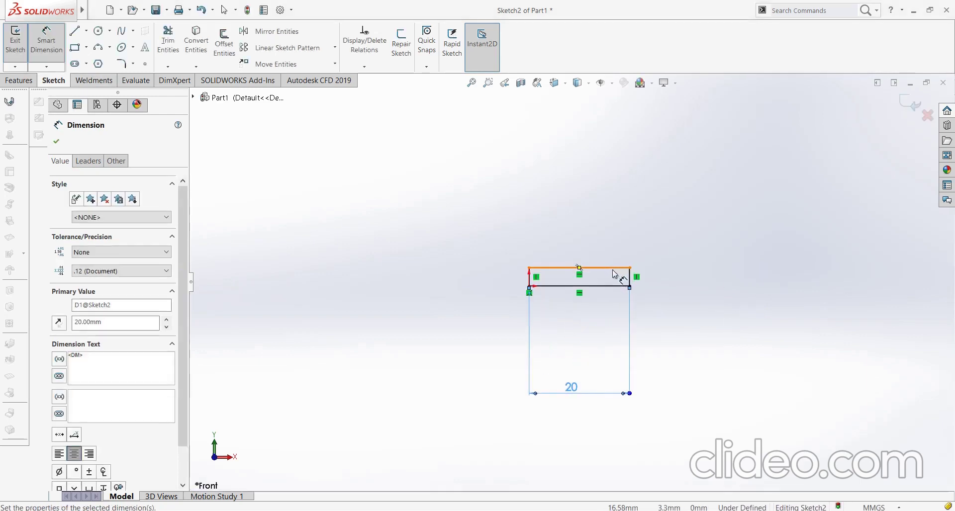
{"action": "scroll", "coordinate": [613, 270], "scroll_direction": "down", "scroll_amount": 3}
{"action": "scroll", "coordinate": [631, 291], "scroll_direction": "down", "scroll_amount": 1}
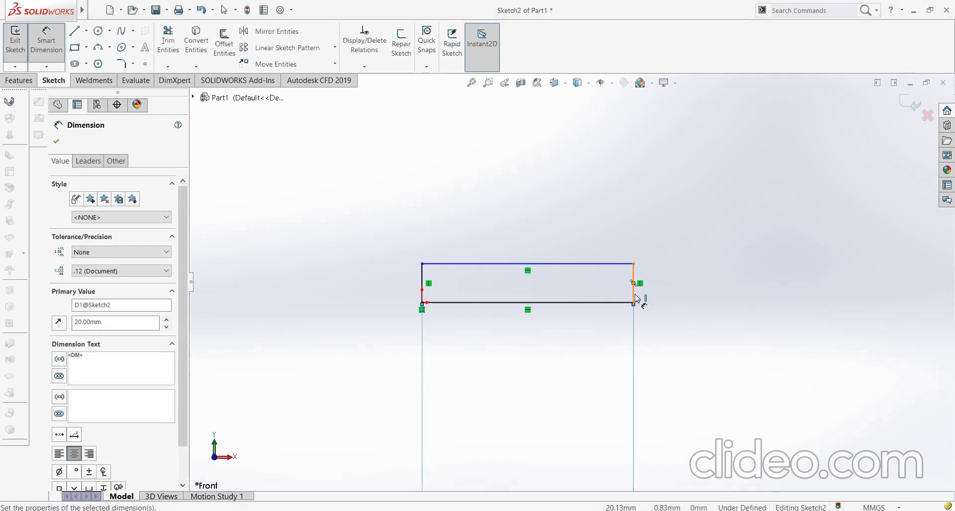
Dimension the board's right edge to 1 mm, fully defining the sketch
{"action": "left_click", "coordinate": [634, 296]}
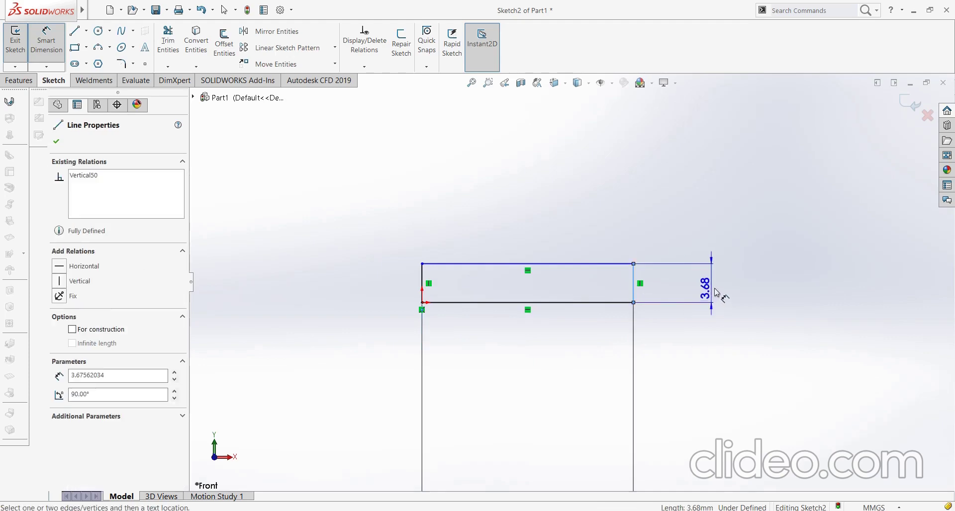
{"action": "left_click", "coordinate": [716, 291]}
{"action": "type", "text": "1"}
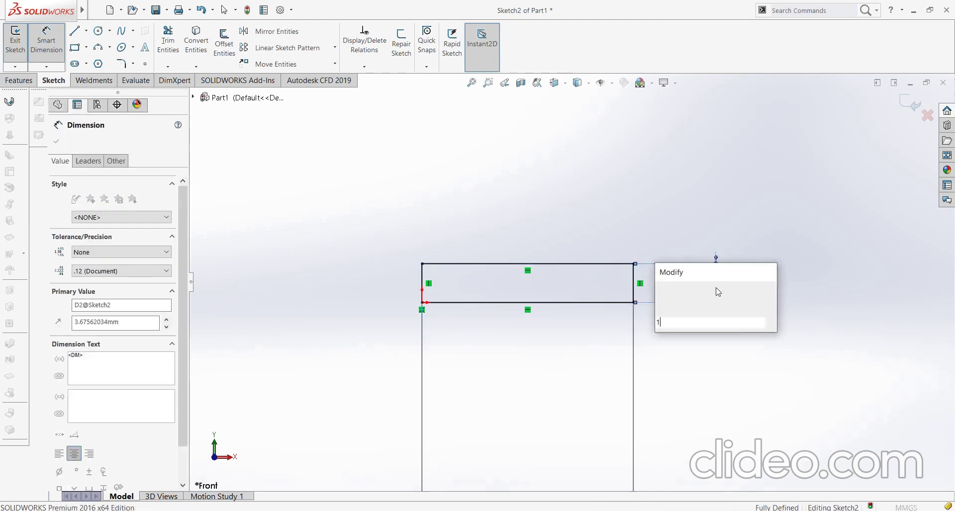
{"action": "key", "text": "Return"}
{"action": "scroll", "coordinate": [463, 316], "scroll_direction": "down", "scroll_amount": 4}
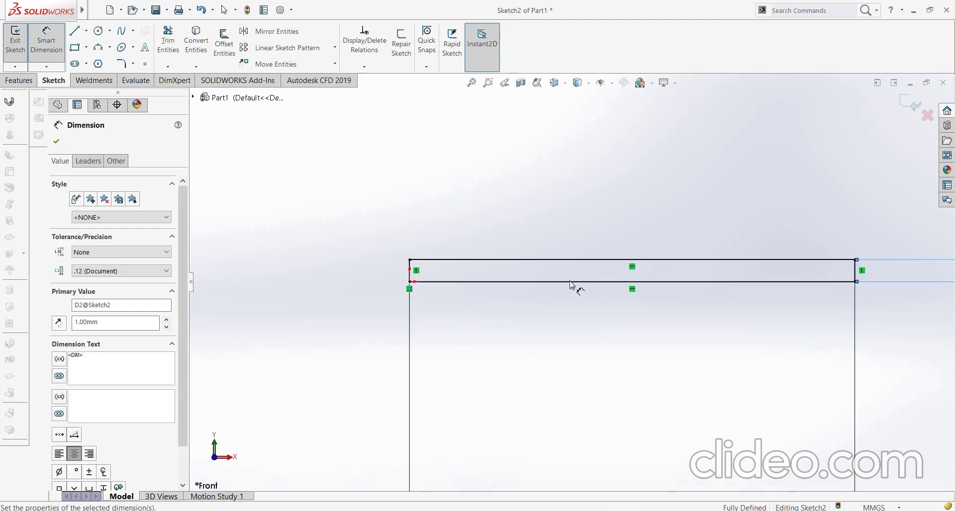
{"action": "scroll", "coordinate": [575, 287], "scroll_direction": "up", "scroll_amount": 3}
{"action": "scroll", "coordinate": [698, 216], "scroll_direction": "up", "scroll_amount": 2}
{"action": "scroll", "coordinate": [698, 217], "scroll_direction": "up", "scroll_amount": 1}
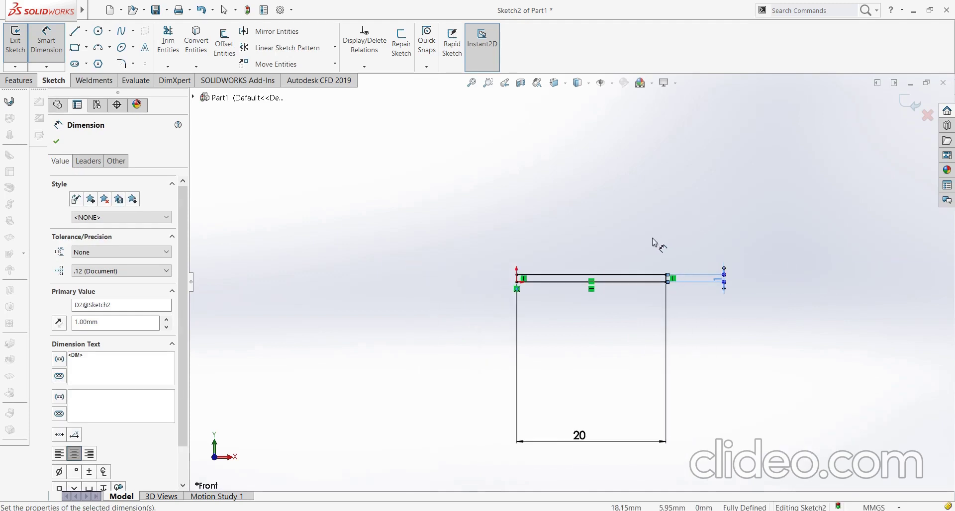
{"action": "scroll", "coordinate": [653, 246], "scroll_direction": "down", "scroll_amount": 1}
{"action": "scroll", "coordinate": [652, 251], "scroll_direction": "down", "scroll_amount": 1}
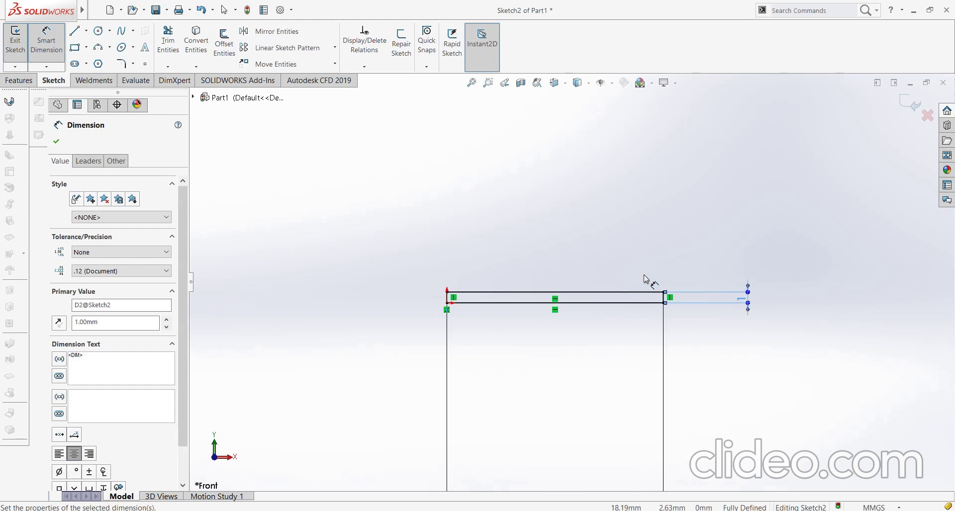
Draw two tall narrow upright rectangles on the board's top edge, at its right end and nearer the left
{"action": "left_click", "coordinate": [55, 142]}
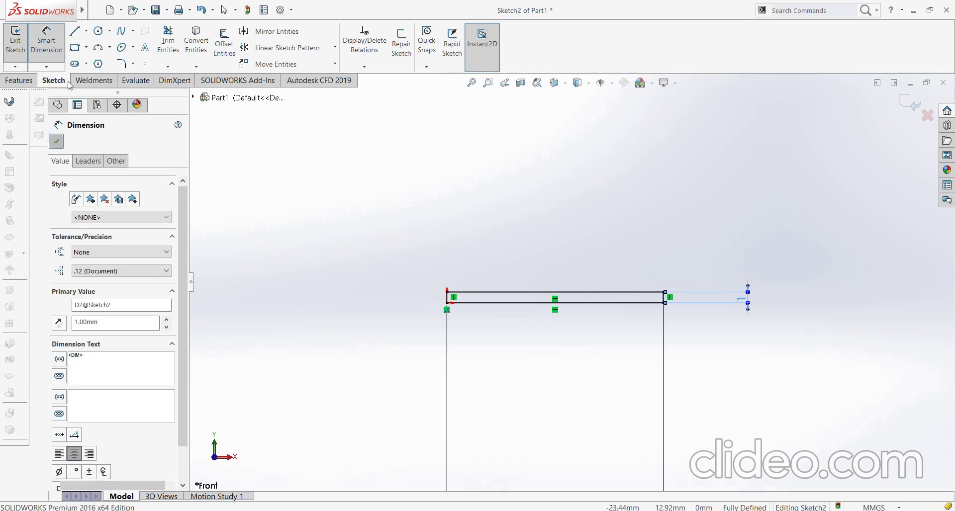
{"action": "left_click", "coordinate": [74, 48]}
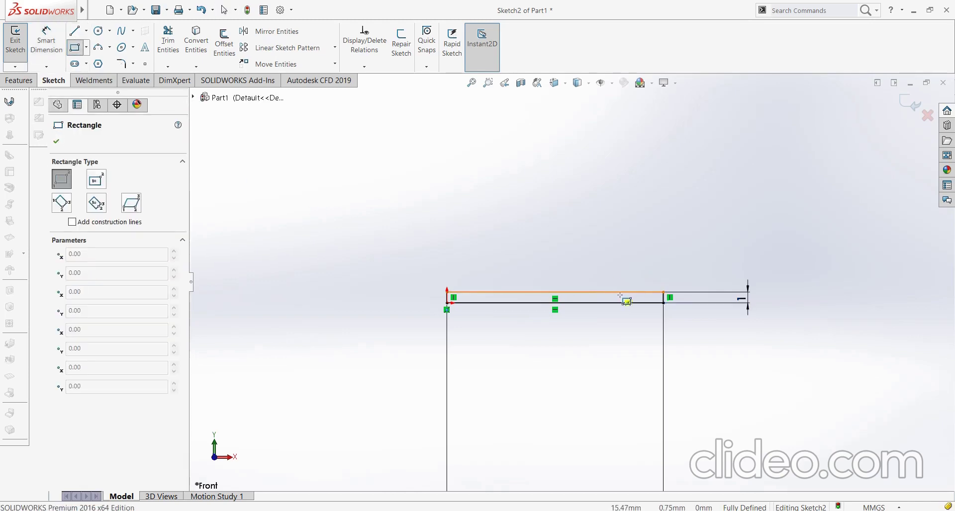
{"action": "left_click", "coordinate": [665, 294]}
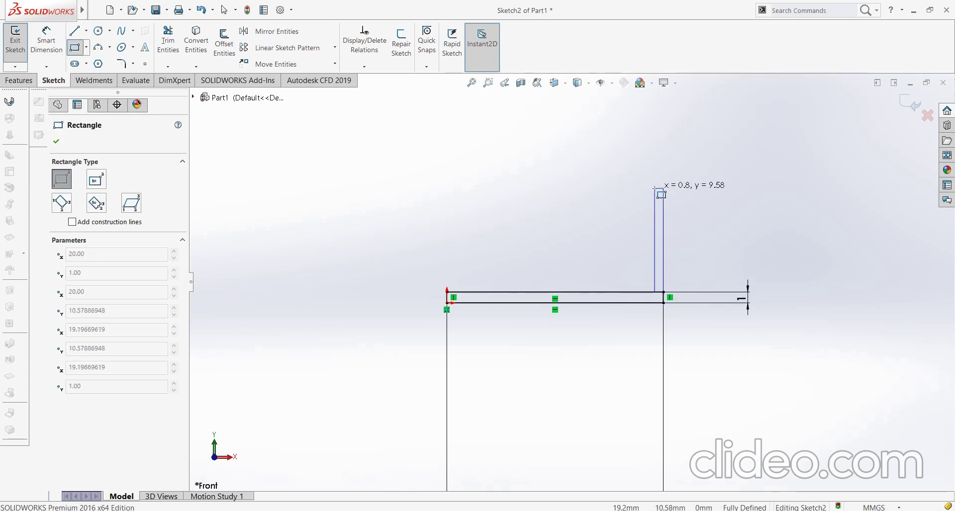
{"action": "left_click", "coordinate": [655, 189]}
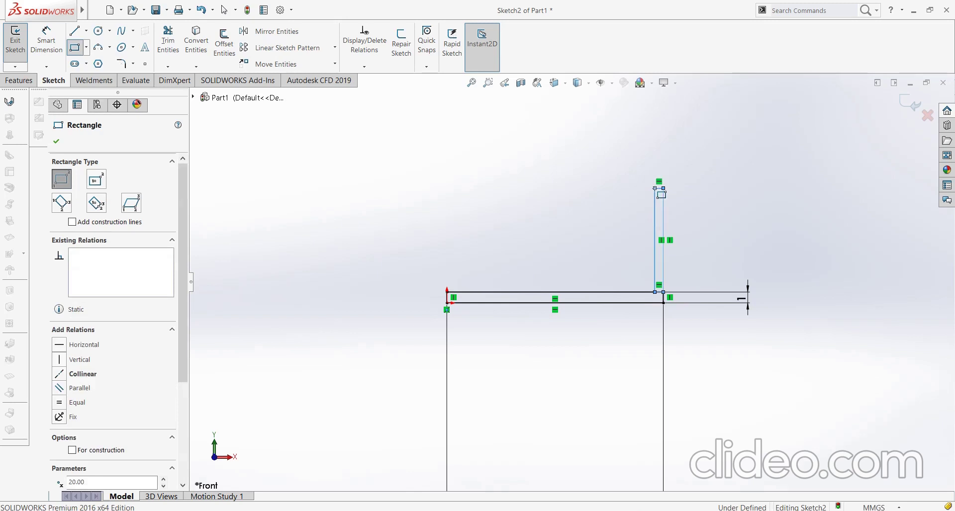
{"action": "left_click", "coordinate": [483, 291]}
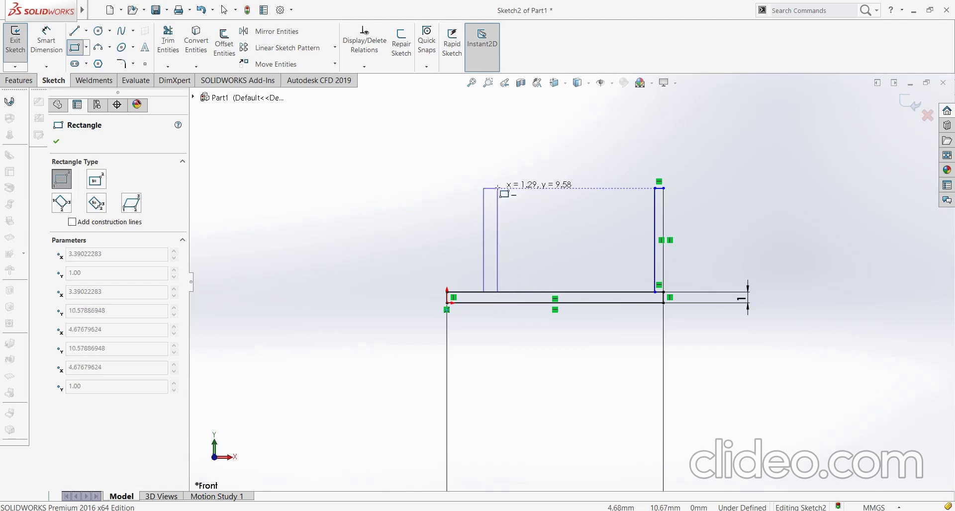
{"action": "left_click", "coordinate": [494, 188]}
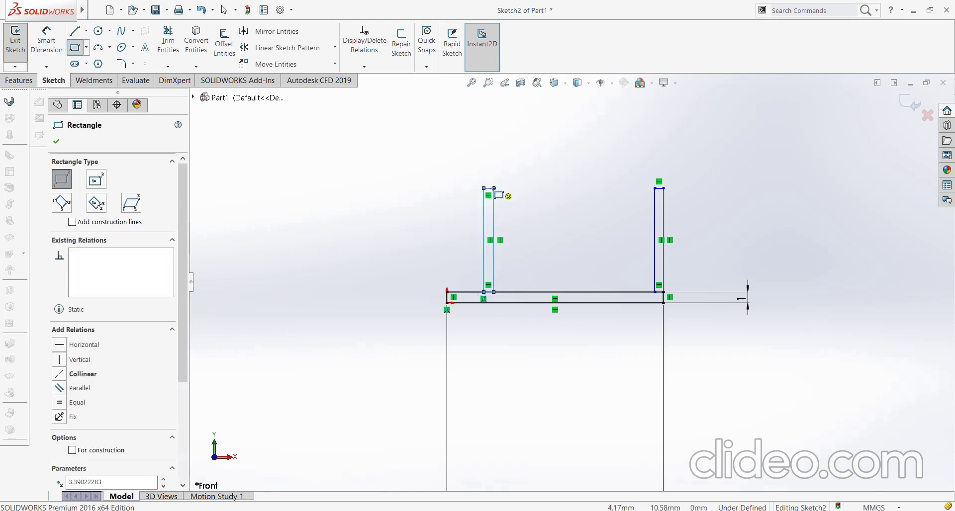
{"action": "left_click", "coordinate": [56, 142]}
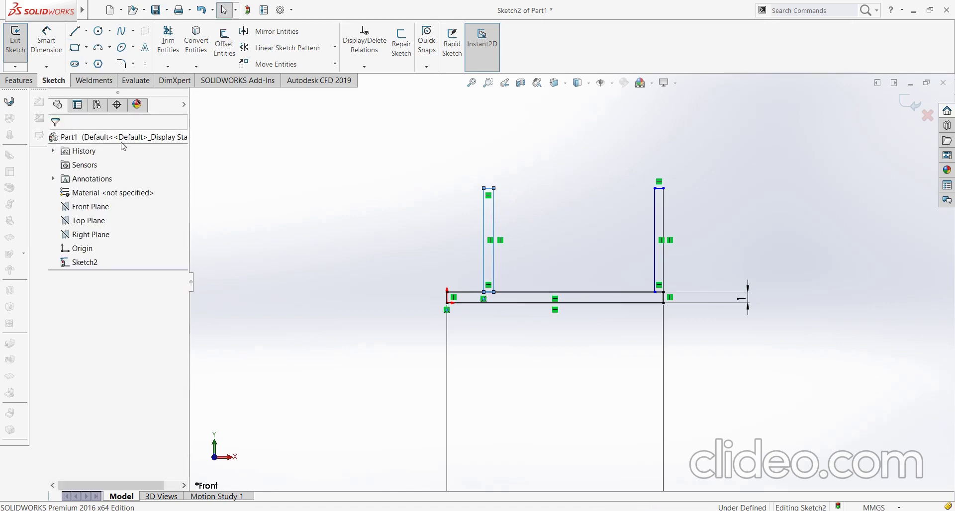
Dimension the right upright to 10 mm tall and 1 mm wide
{"action": "left_click", "coordinate": [54, 54]}
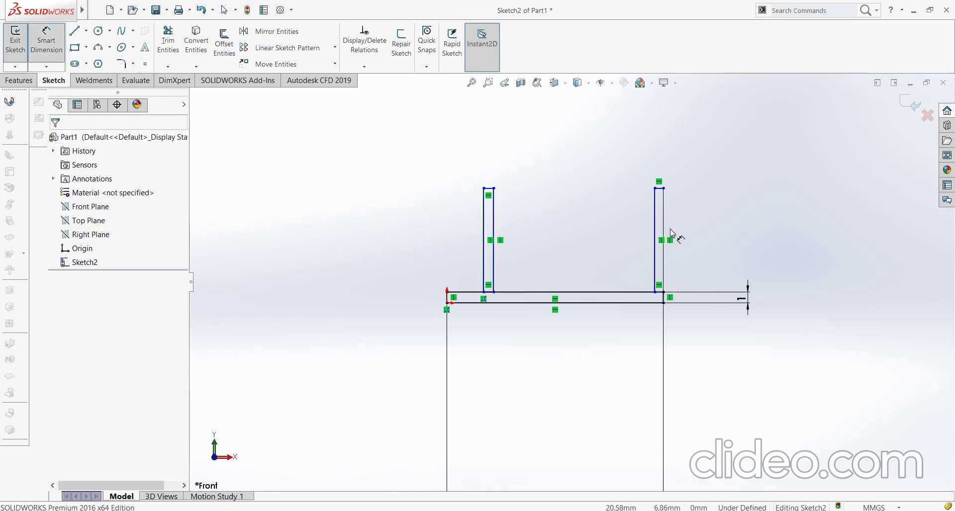
{"action": "left_click", "coordinate": [664, 223]}
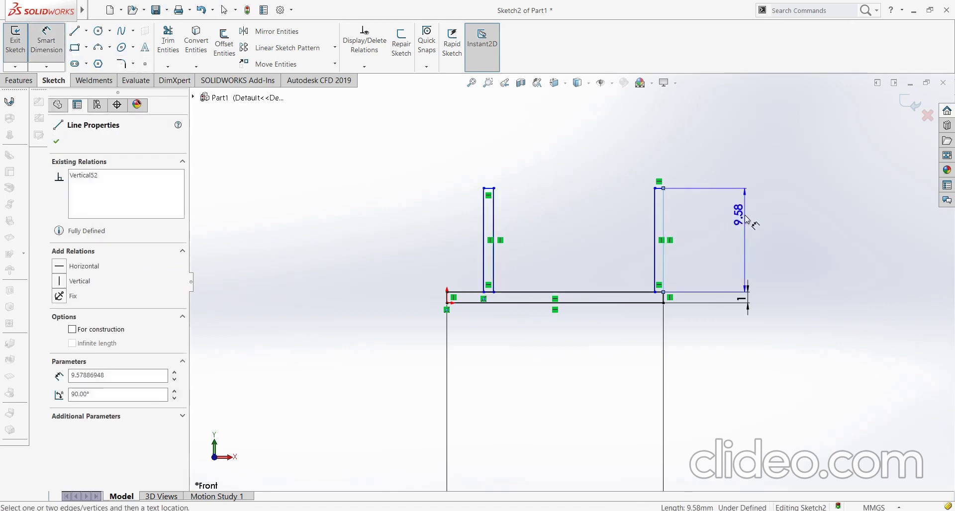
{"action": "left_click", "coordinate": [745, 219]}
{"action": "type", "text": "10"}
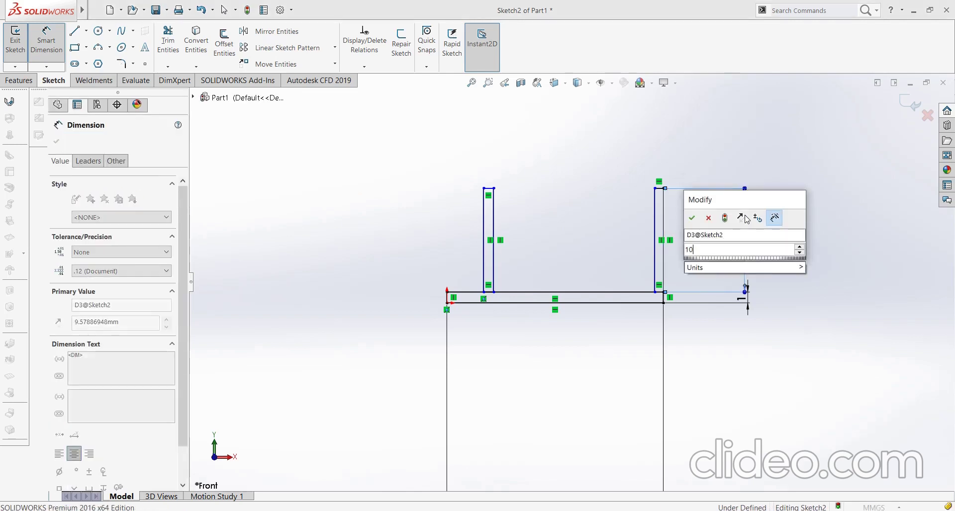
{"action": "left_click", "coordinate": [692, 218]}
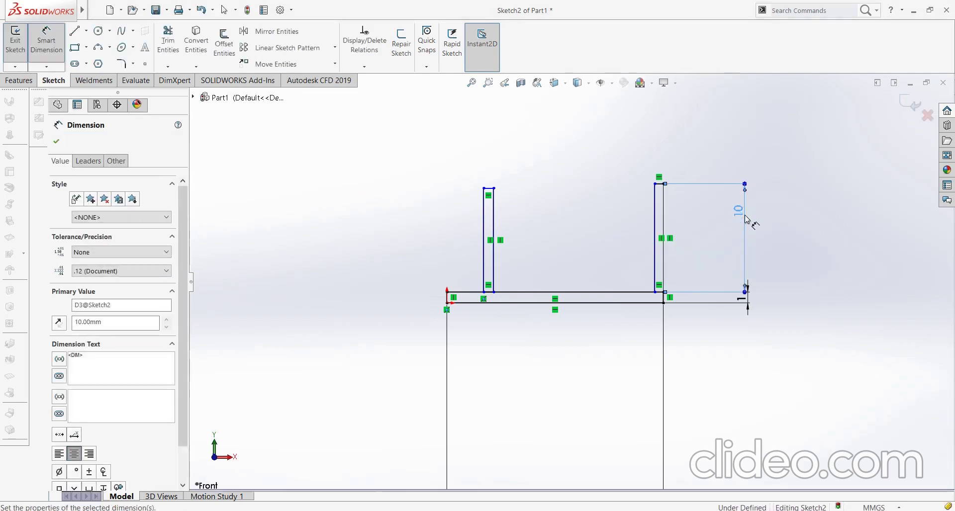
{"action": "scroll", "coordinate": [664, 180], "scroll_direction": "down", "scroll_amount": 2}
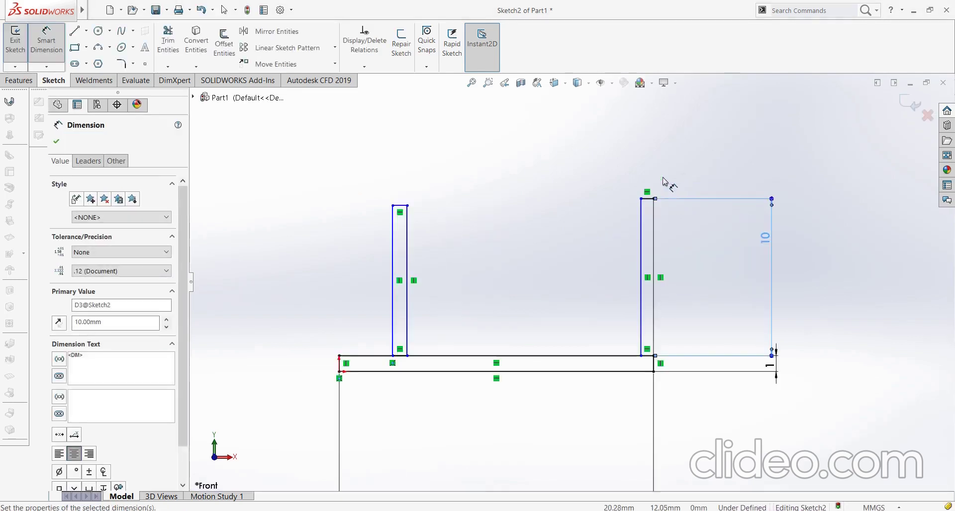
{"action": "scroll", "coordinate": [666, 199], "scroll_direction": "down", "scroll_amount": 2}
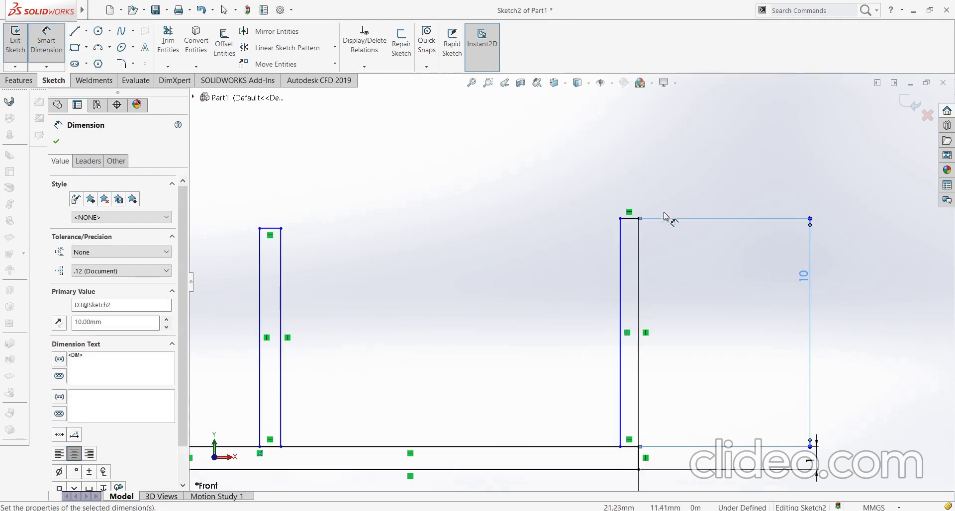
{"action": "left_click", "coordinate": [626, 219]}
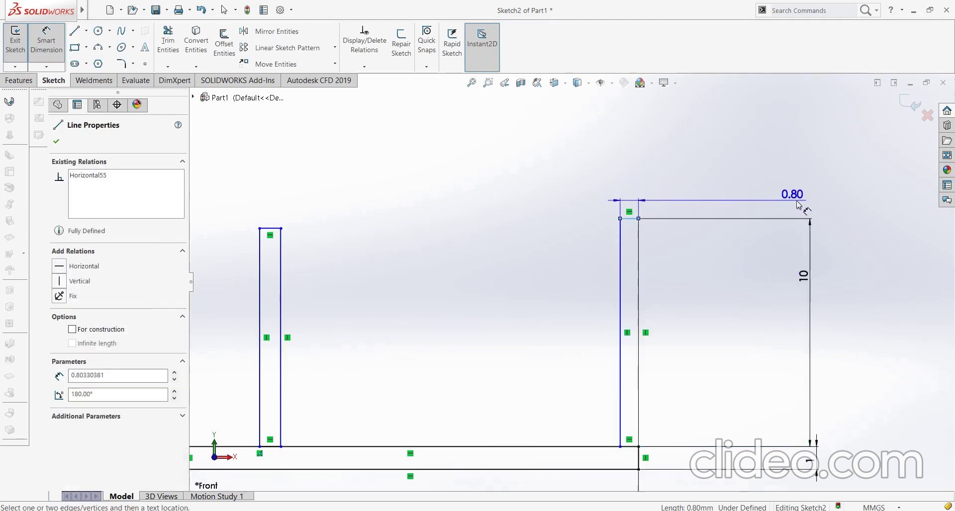
{"action": "left_click", "coordinate": [742, 292]}
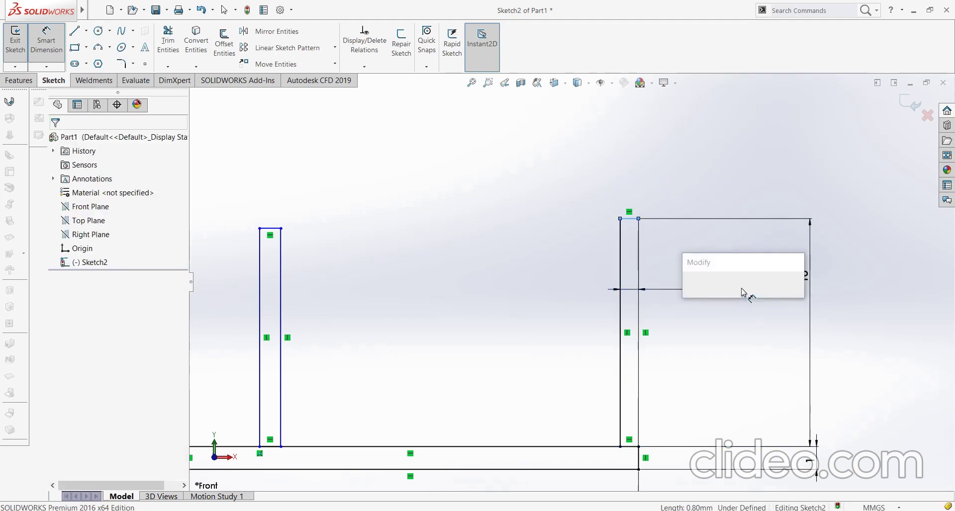
{"action": "key", "text": "Return"}
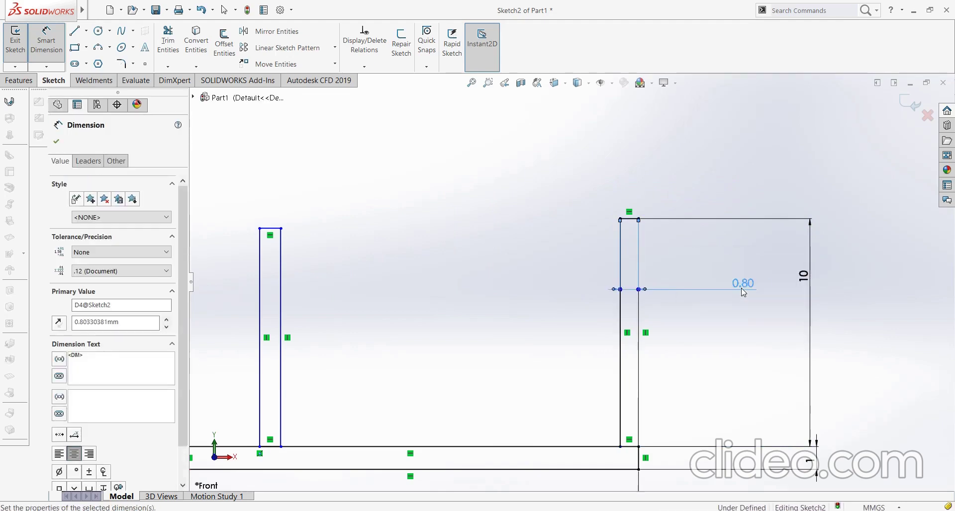
{"action": "left_click", "coordinate": [56, 141]}
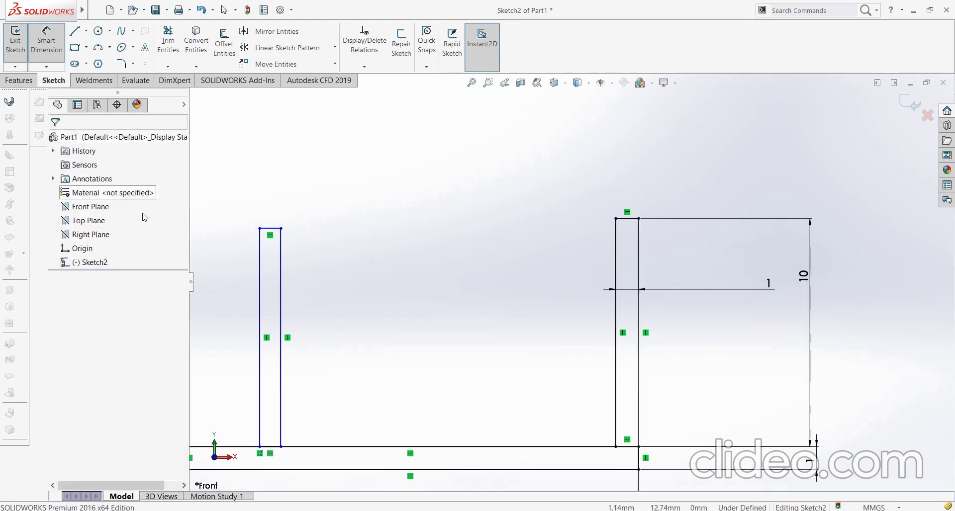
{"action": "key", "text": "Escape"}
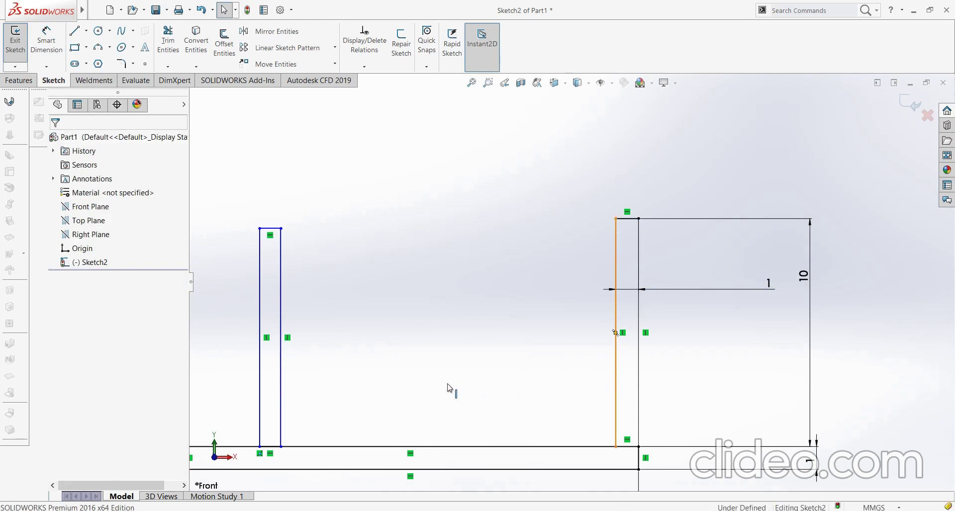
Add Equal relations between the two uprights' vertical edges and between their top edges
{"action": "left_click", "coordinate": [615, 333]}
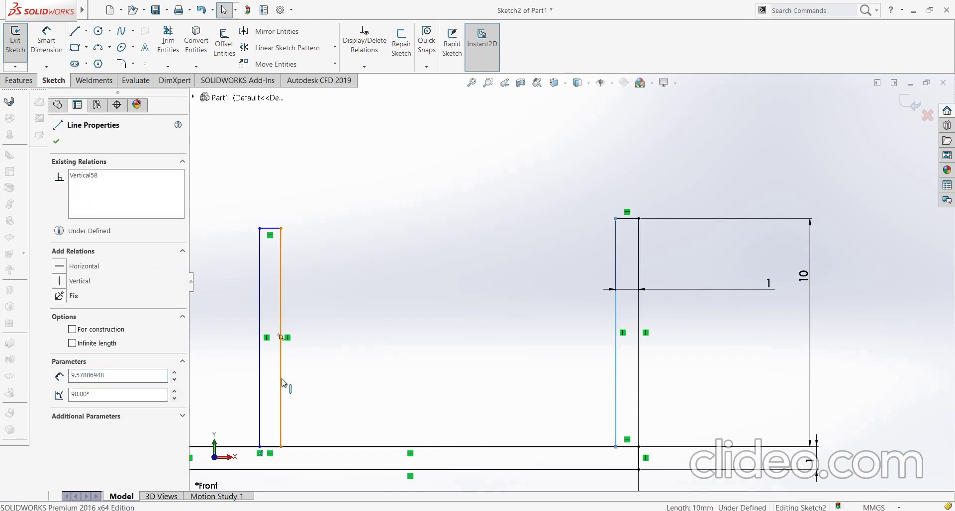
{"action": "left_click", "coordinate": [282, 383], "text": "ctrl"}
{"action": "left_click", "coordinate": [60, 392]}
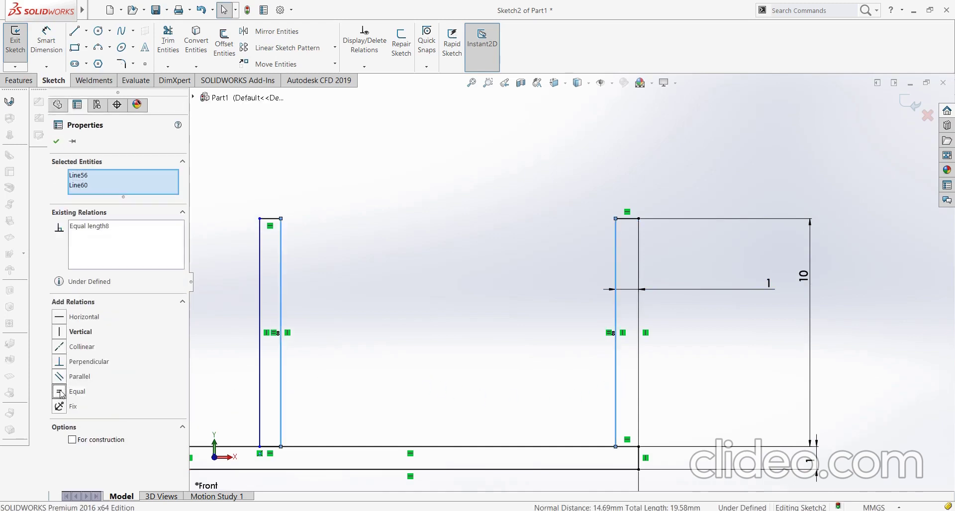
{"action": "left_click", "coordinate": [267, 219]}
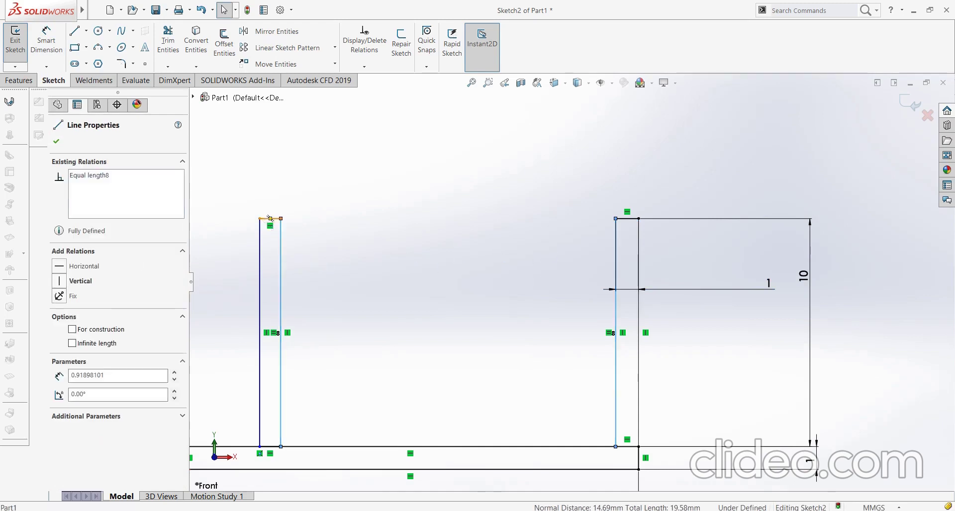
{"action": "left_click", "coordinate": [626, 220], "text": "ctrl"}
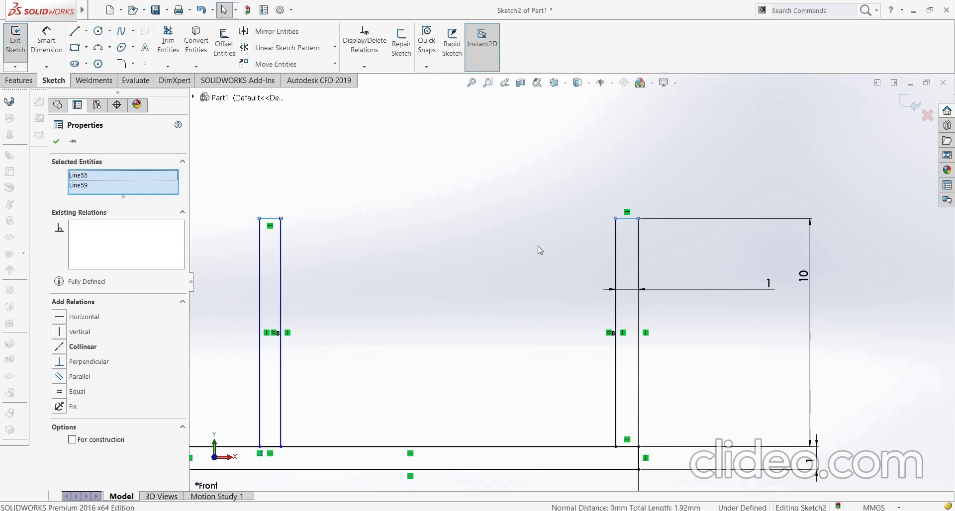
{"action": "left_click", "coordinate": [59, 392]}
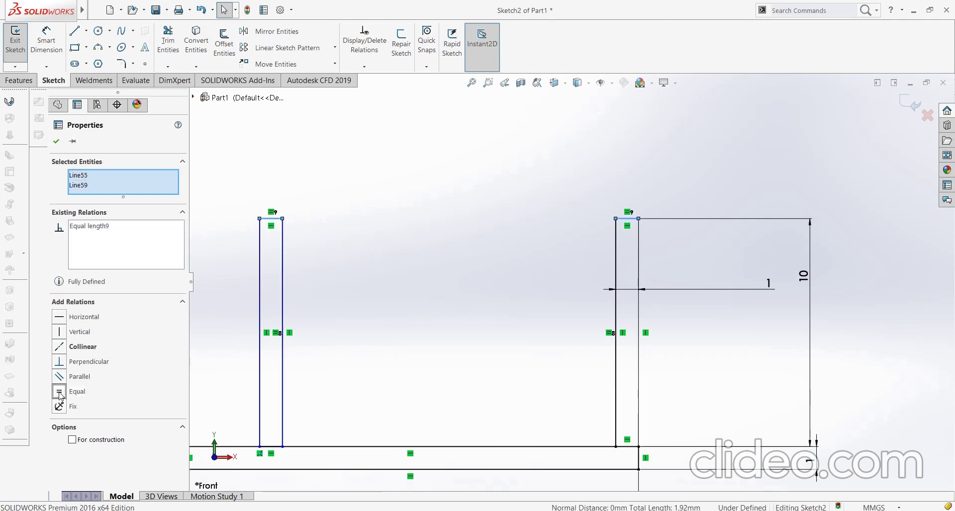
{"action": "left_click", "coordinate": [56, 142]}
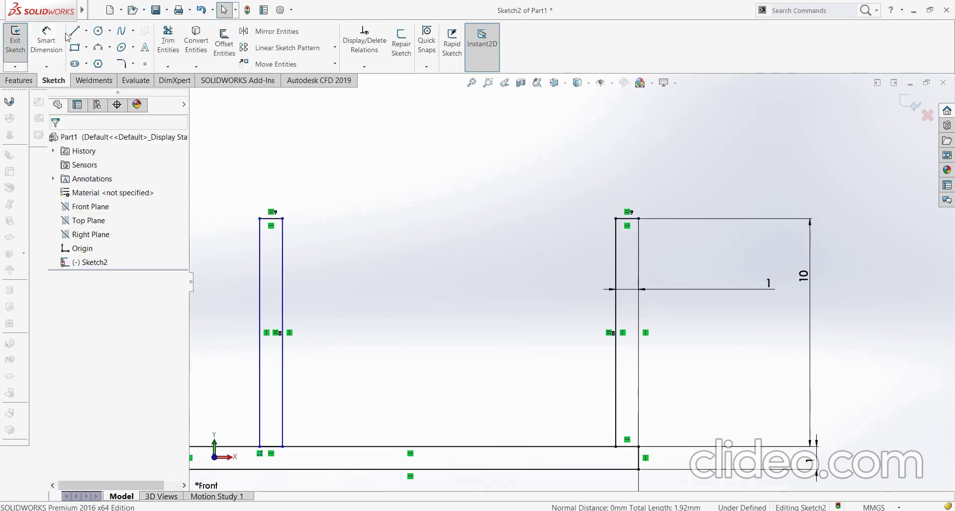
Draw a thin shelf rectangle from the right upright's top corner to beyond the left upright
{"action": "left_click", "coordinate": [75, 48]}
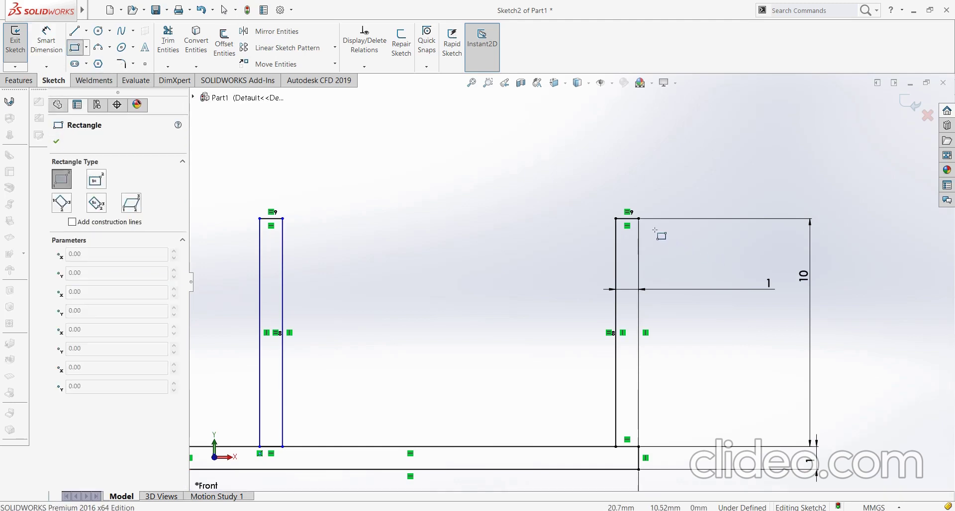
{"action": "left_click", "coordinate": [639, 219]}
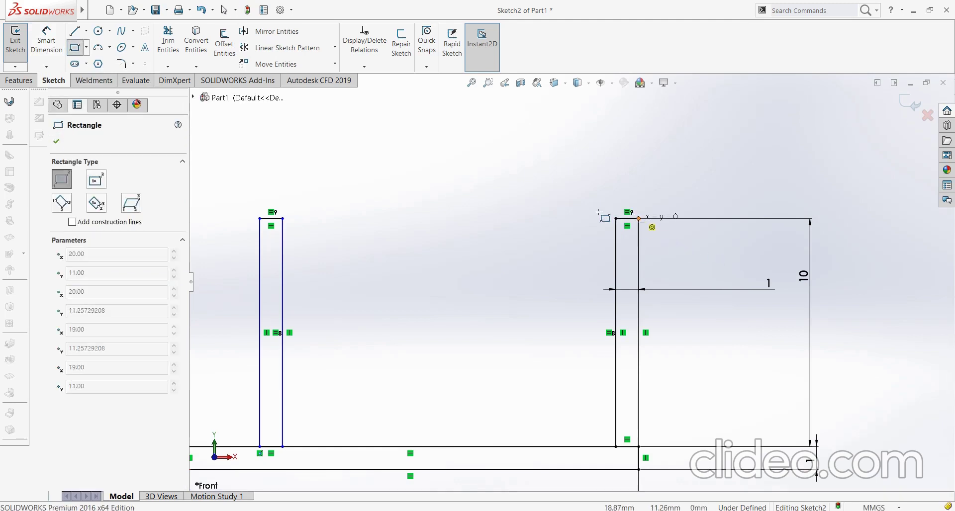
{"action": "left_click", "coordinate": [204, 201]}
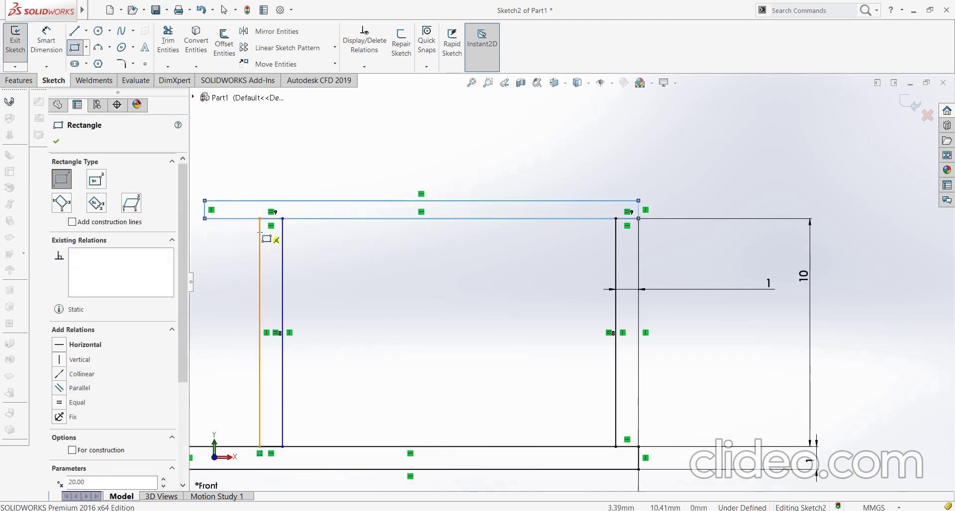
{"action": "left_click", "coordinate": [56, 142]}
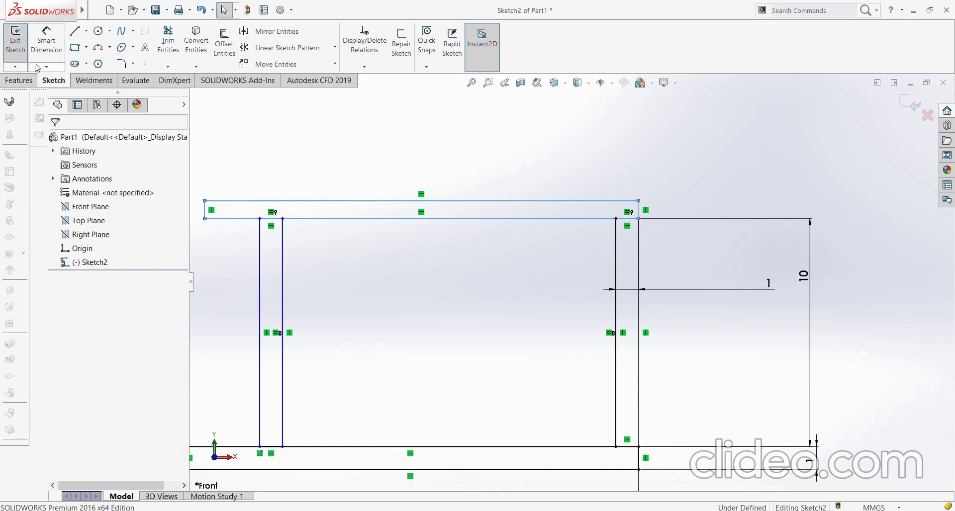
Dimension the shelf's long edge to 20 mm
{"action": "left_click", "coordinate": [46, 39]}
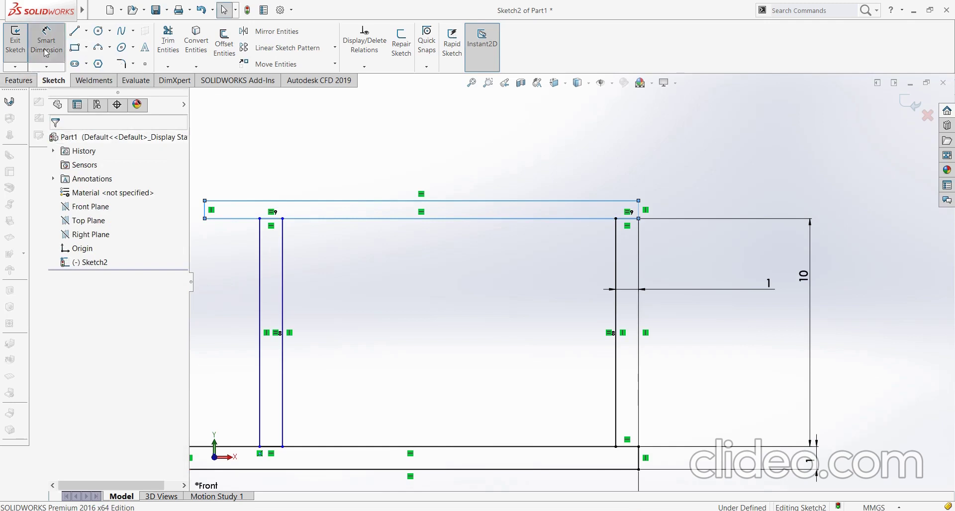
{"action": "left_click", "coordinate": [388, 219]}
{"action": "left_click", "coordinate": [381, 267]}
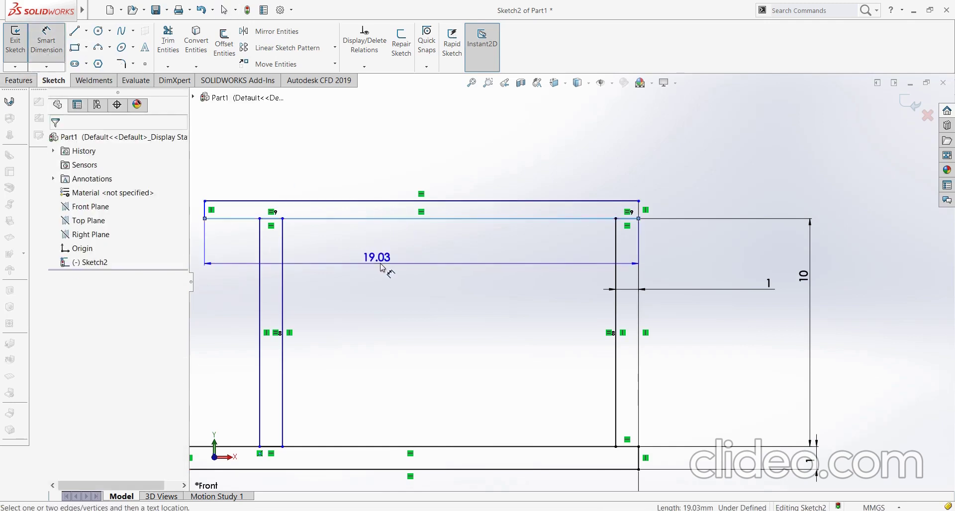
{"action": "type", "text": "20"}
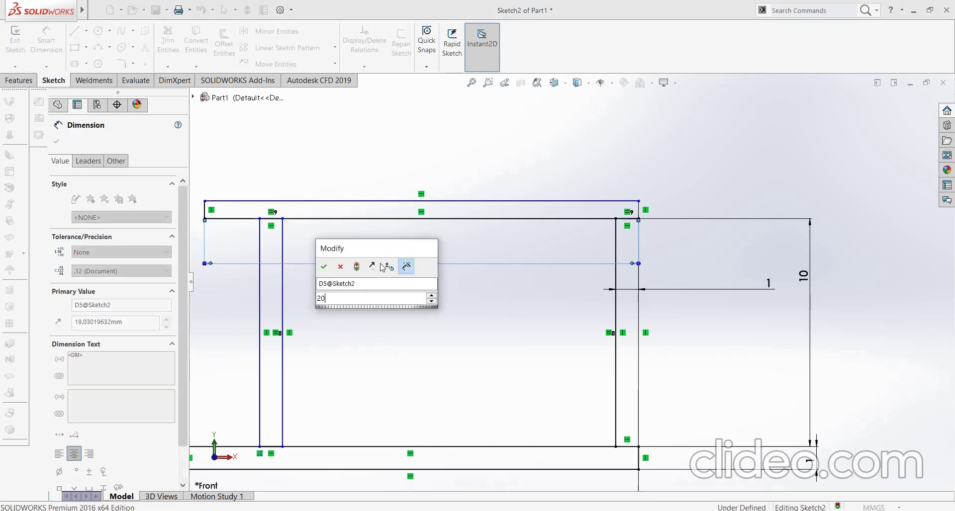
{"action": "key", "text": "Return"}
{"action": "key", "text": "f"}
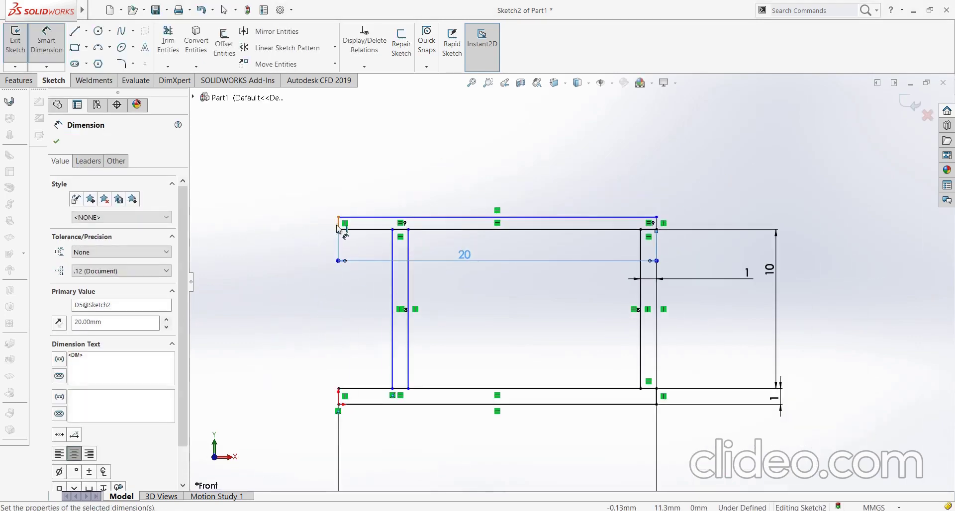
Dimension the shelf's short end edge to a 1 mm thickness
{"action": "scroll", "coordinate": [338, 229], "scroll_direction": "down", "scroll_amount": 3}
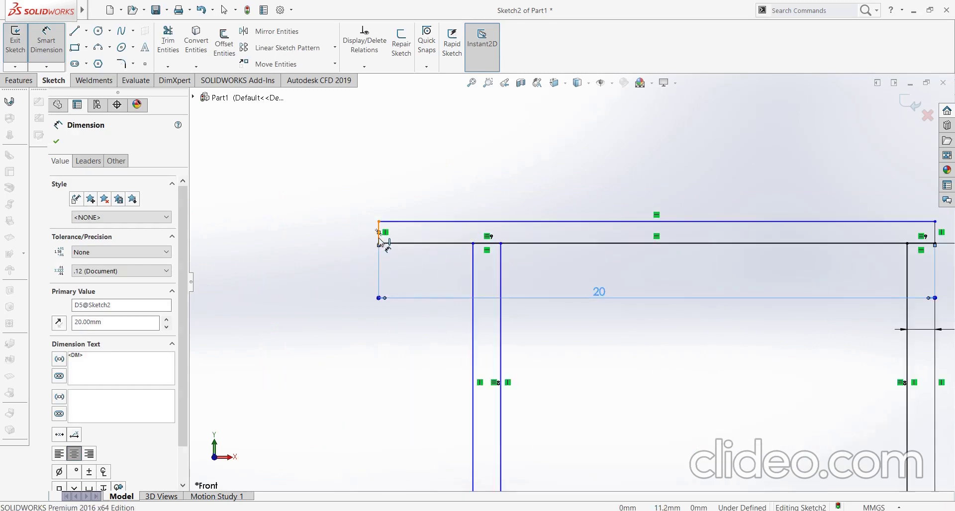
{"action": "left_click", "coordinate": [378, 238]}
{"action": "left_click", "coordinate": [337, 266]}
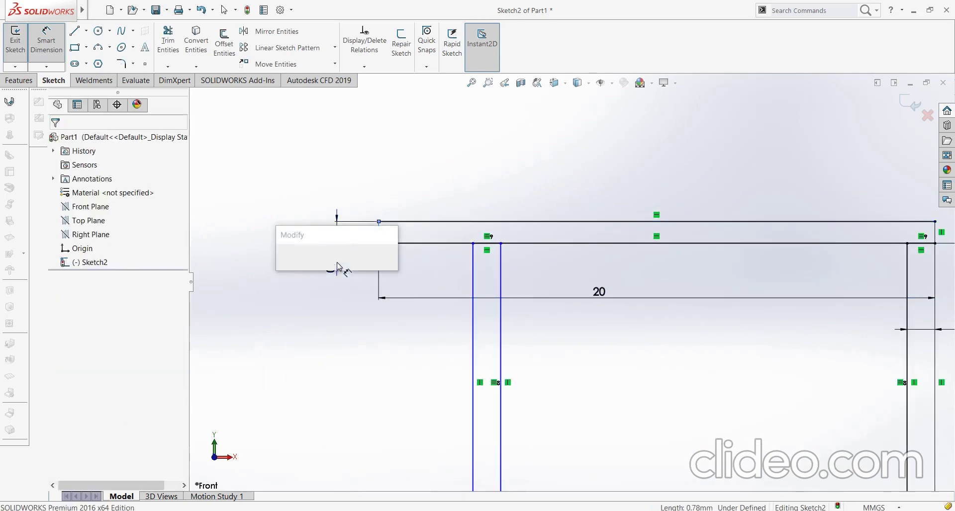
{"action": "key", "text": "Return"}
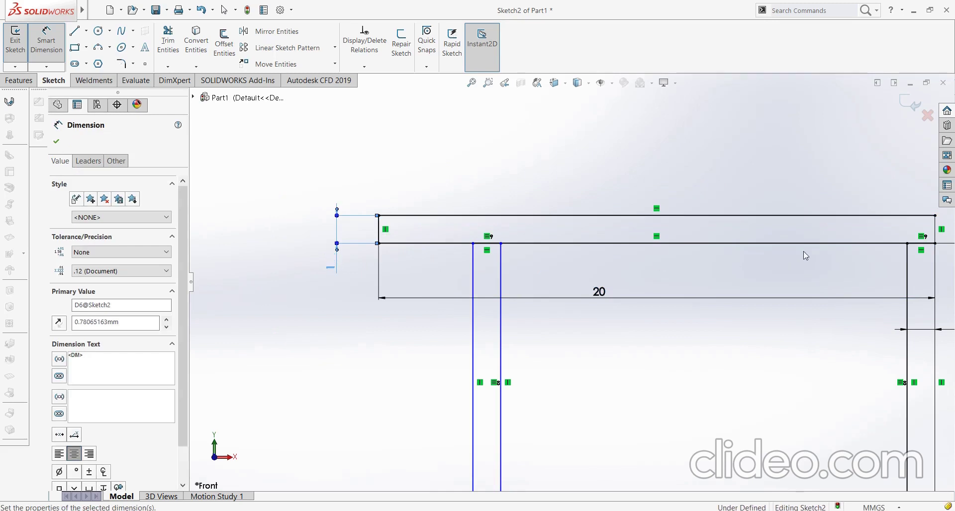
{"action": "scroll", "coordinate": [801, 256], "scroll_direction": "up", "scroll_amount": 1}
{"action": "scroll", "coordinate": [793, 257], "scroll_direction": "up", "scroll_amount": 3}
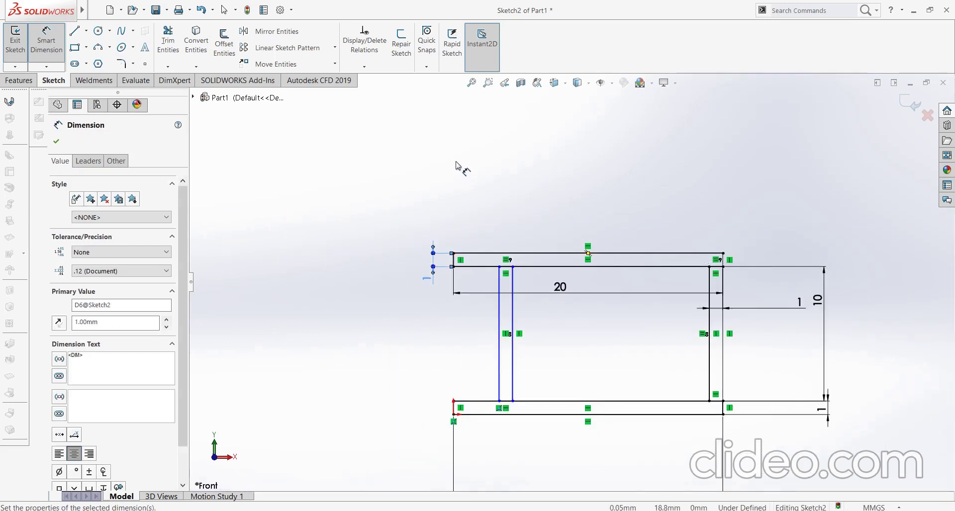
{"action": "scroll", "coordinate": [623, 190], "scroll_direction": "up", "scroll_amount": 1}
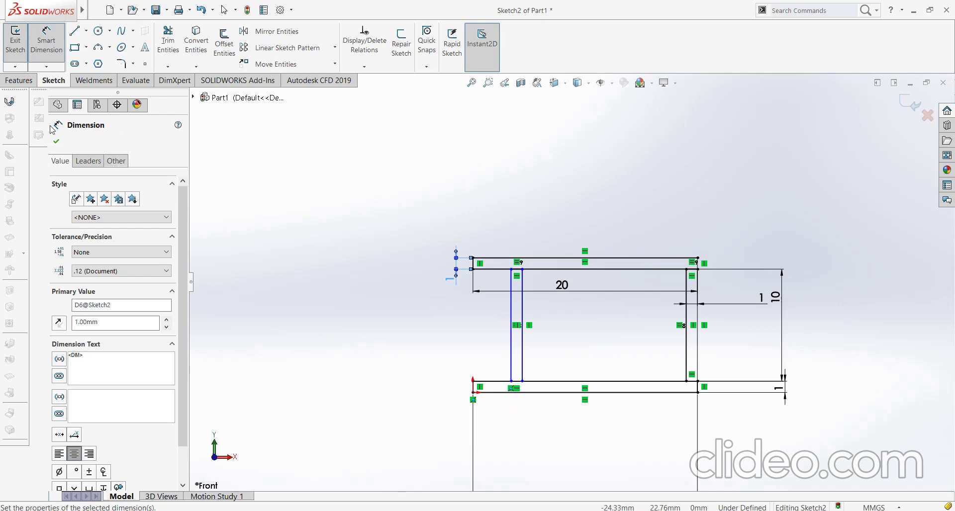
Draw two tall narrow upright rectangles on the shelf top, at its left end and toward its right
{"action": "left_click", "coordinate": [58, 142]}
{"action": "left_click", "coordinate": [74, 47]}
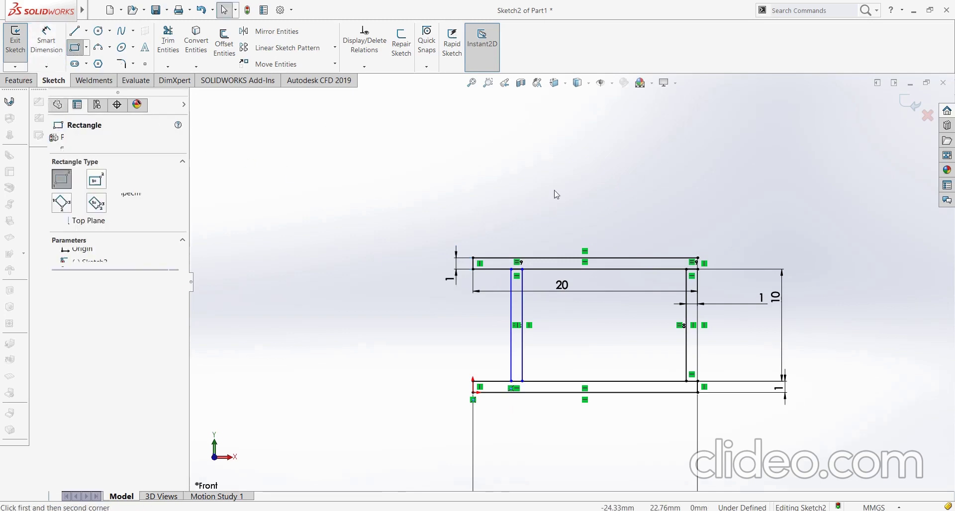
{"action": "scroll", "coordinate": [572, 199], "scroll_direction": "down", "scroll_amount": 1}
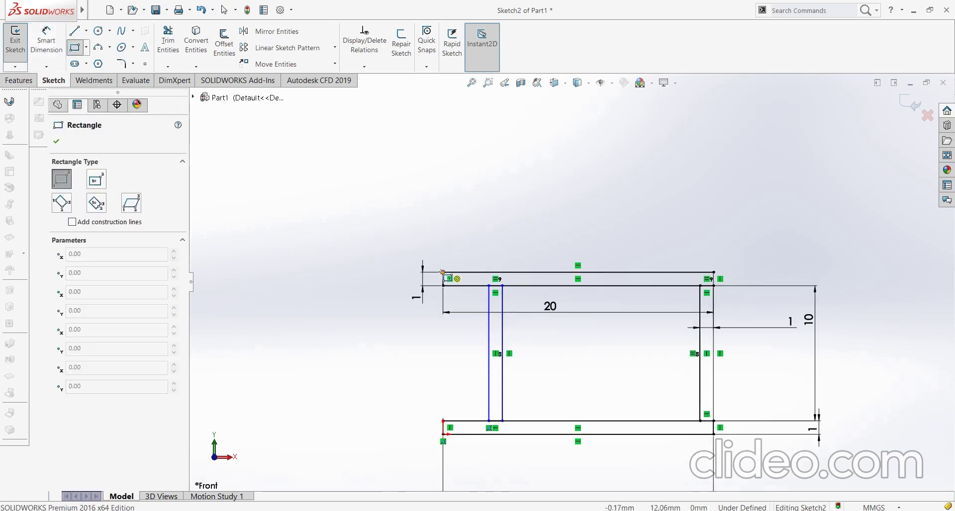
{"action": "left_click", "coordinate": [443, 272]}
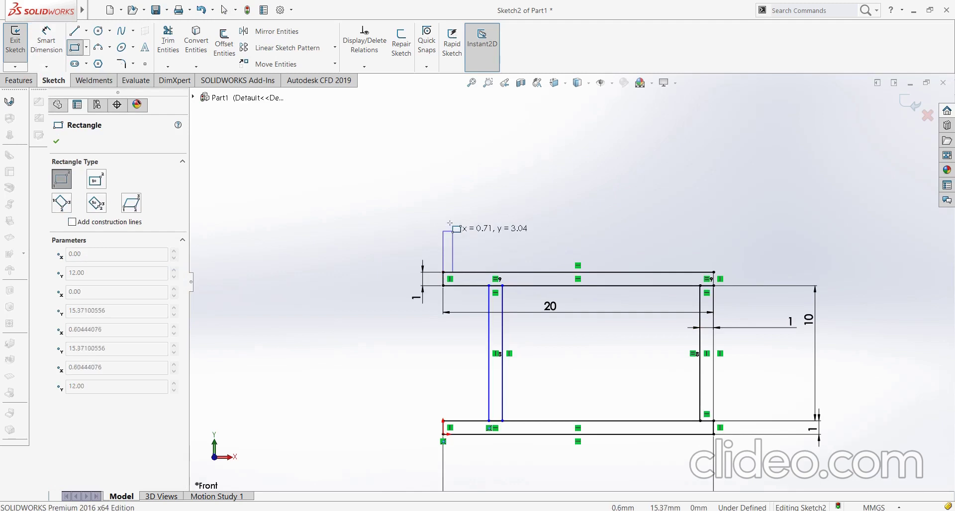
{"action": "left_click", "coordinate": [460, 139]}
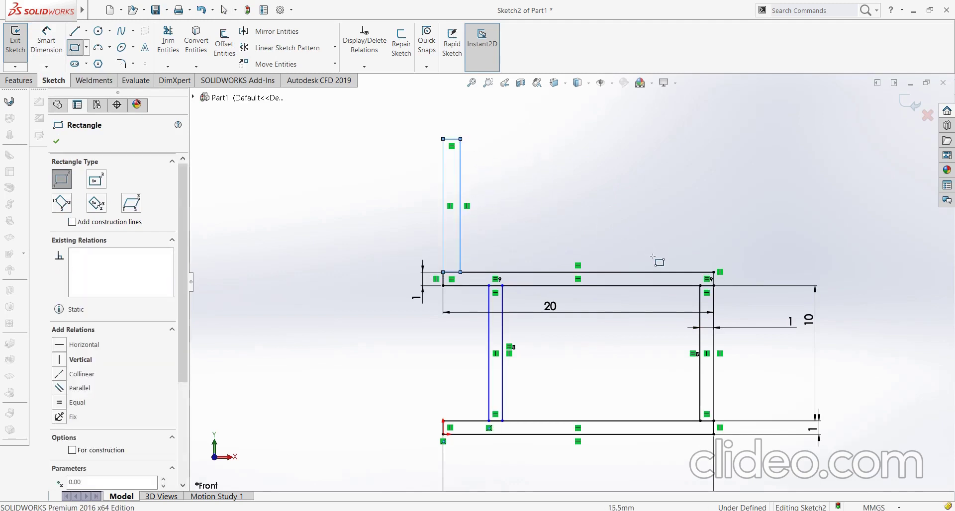
{"action": "left_click", "coordinate": [648, 273]}
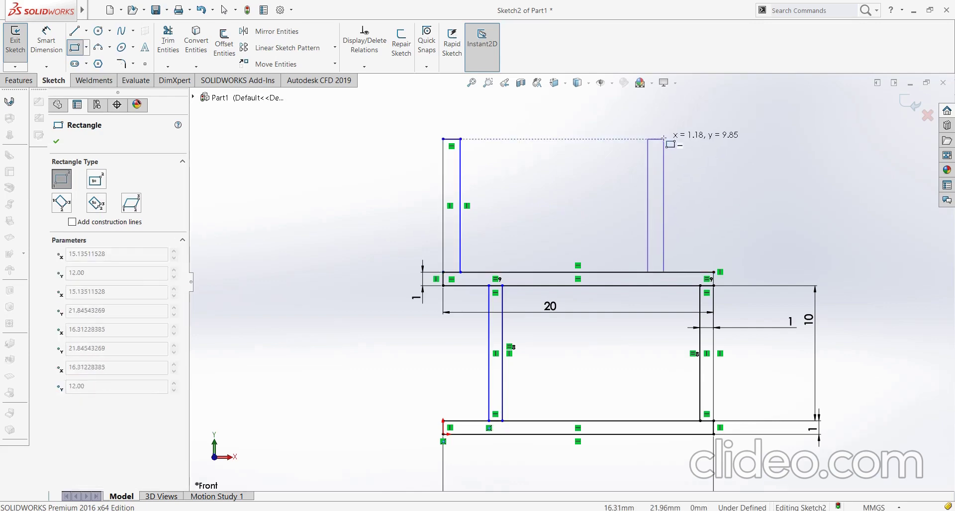
{"action": "left_click", "coordinate": [664, 138]}
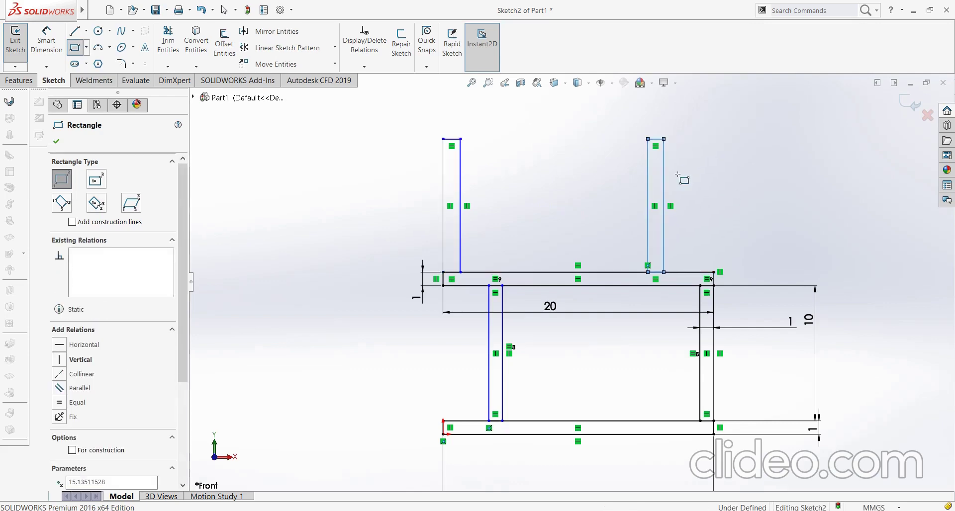
{"action": "left_click", "coordinate": [63, 142]}
{"action": "left_click", "coordinate": [46, 42]}
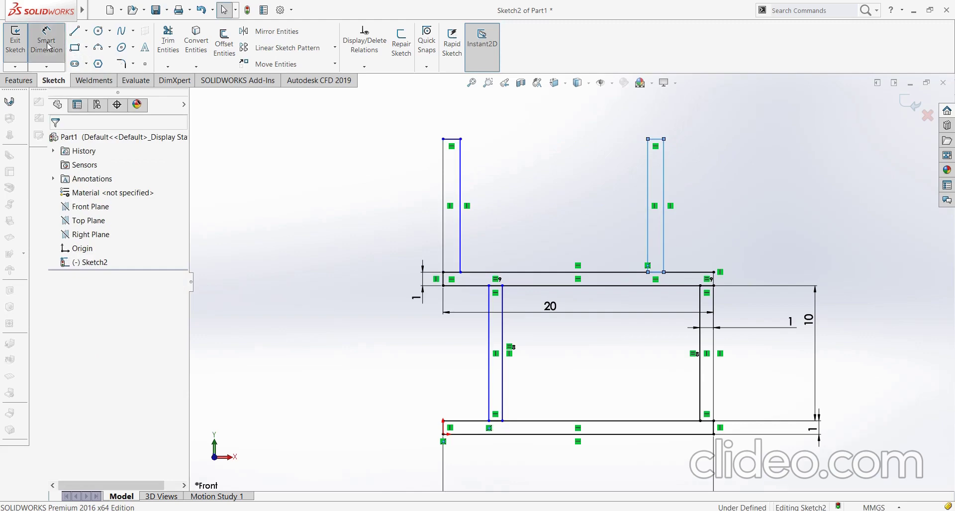
Dimension the upper-left upright to 10 mm high and 1 mm wide
{"action": "left_click", "coordinate": [443, 196]}
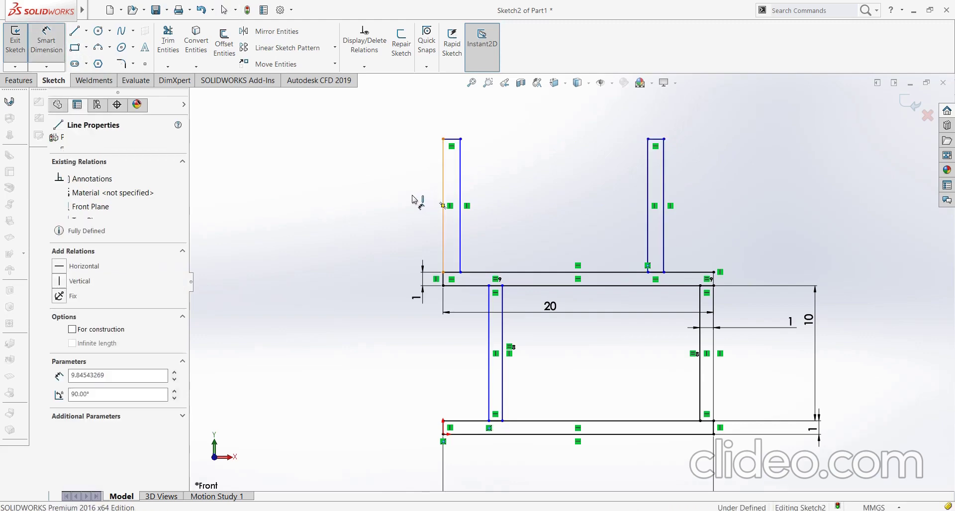
{"action": "left_click", "coordinate": [382, 193]}
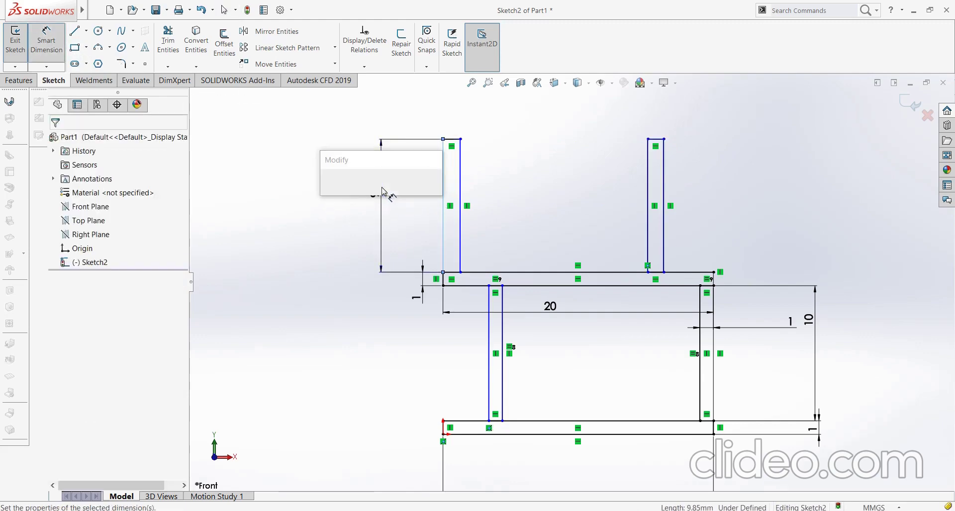
{"action": "key", "text": "Return"}
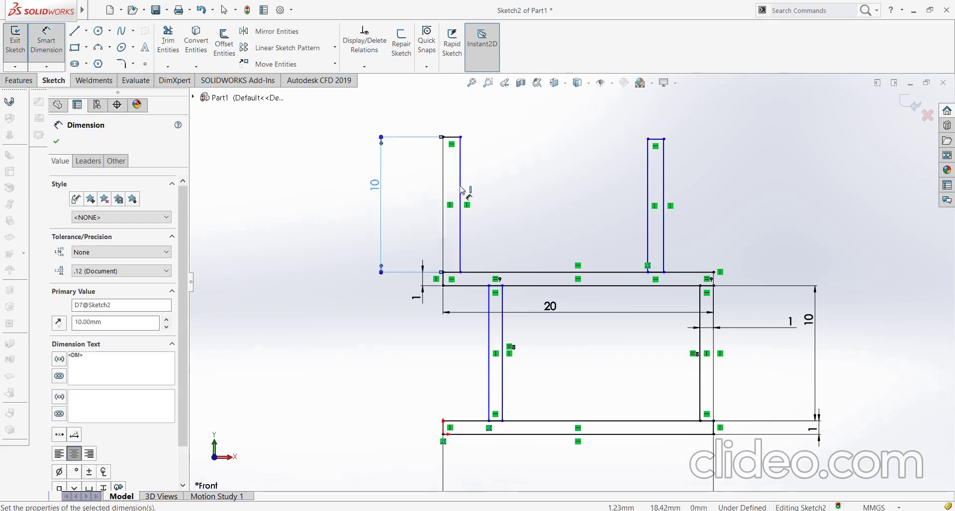
{"action": "left_click", "coordinate": [443, 190]}
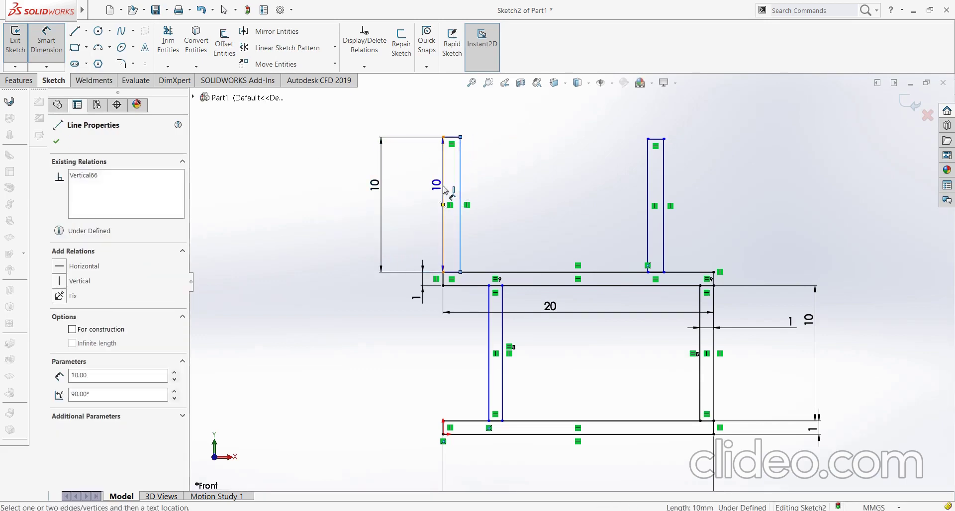
{"action": "left_click", "coordinate": [415, 208]}
{"action": "type", "text": "1"}
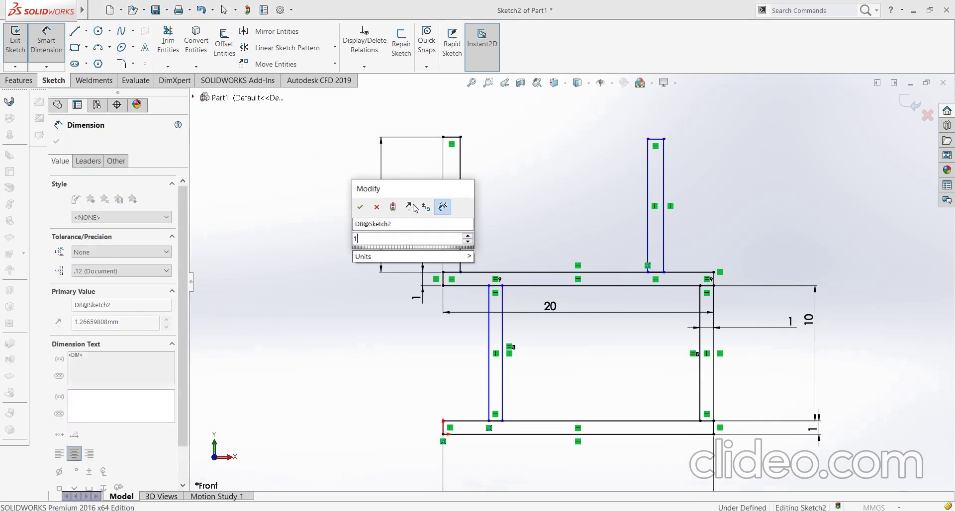
{"action": "key", "text": "Return"}
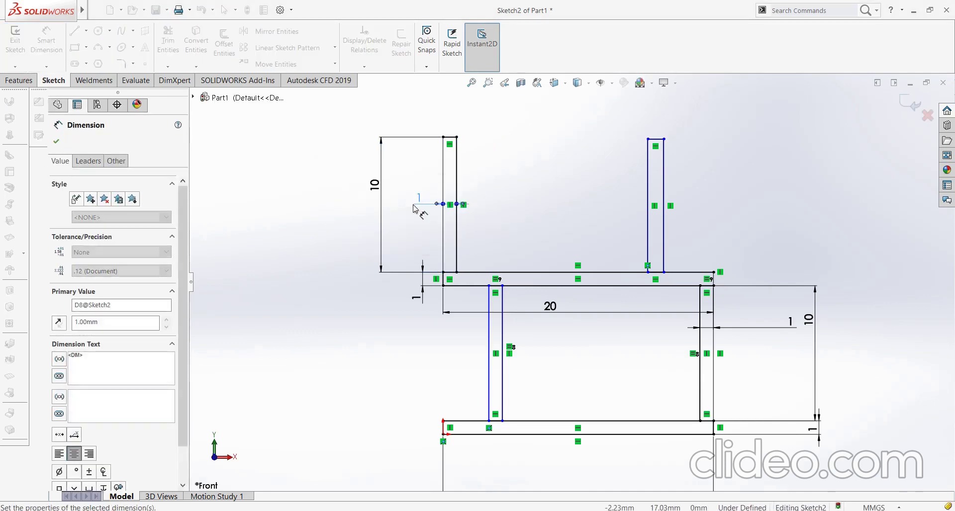
{"action": "left_click", "coordinate": [62, 146]}
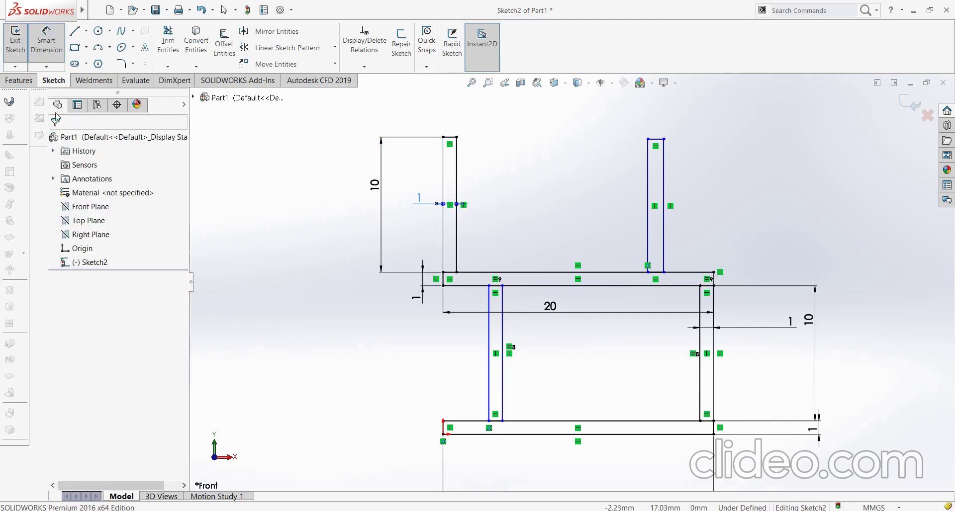
Make the right upright equal to the left one in height and width with Equal relations
{"action": "left_click", "coordinate": [444, 246]}
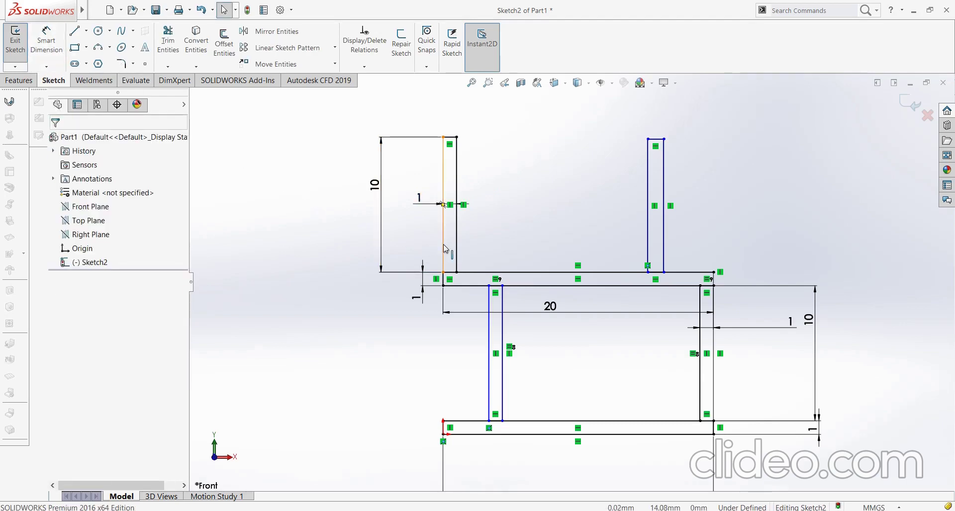
{"action": "left_click", "coordinate": [649, 237], "text": "ctrl"}
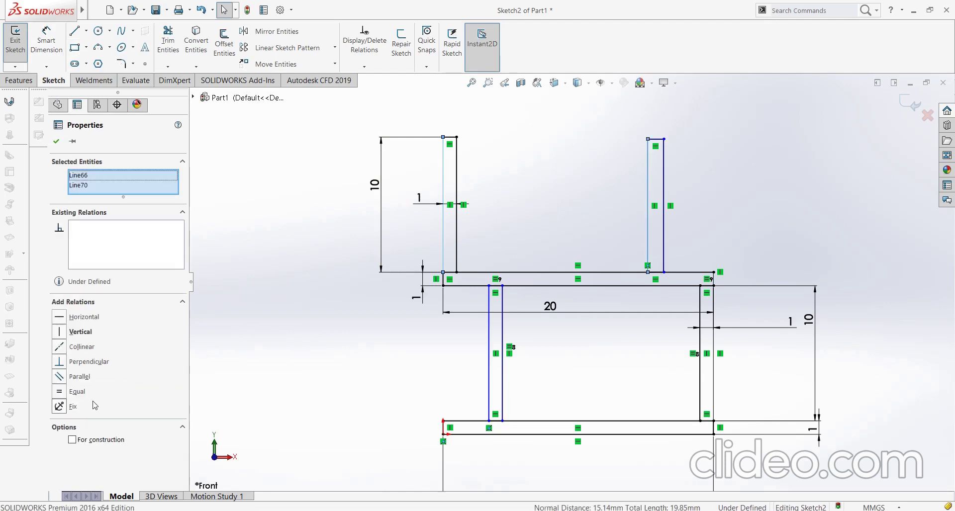
{"action": "left_click", "coordinate": [61, 393]}
{"action": "scroll", "coordinate": [638, 144], "scroll_direction": "down", "scroll_amount": 1}
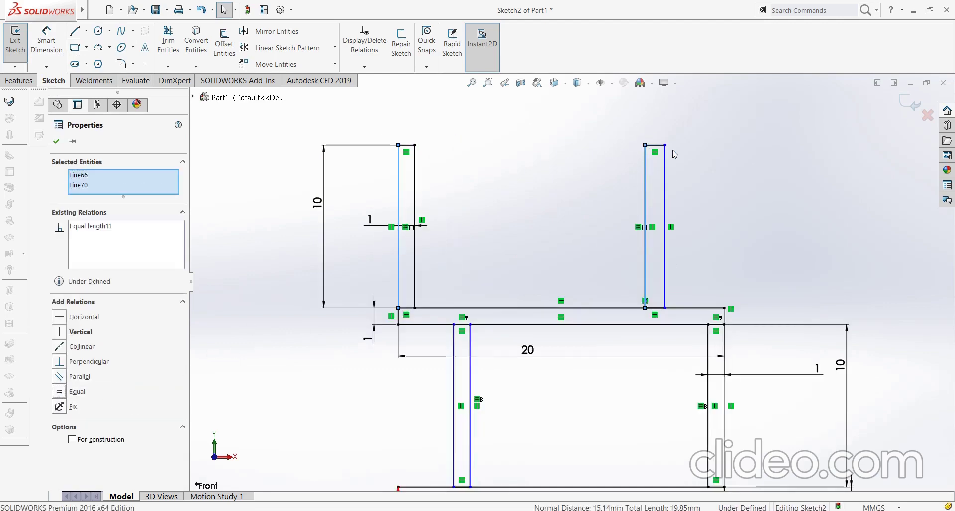
{"action": "scroll", "coordinate": [671, 154], "scroll_direction": "down", "scroll_amount": 2}
{"action": "left_click", "coordinate": [275, 158]}
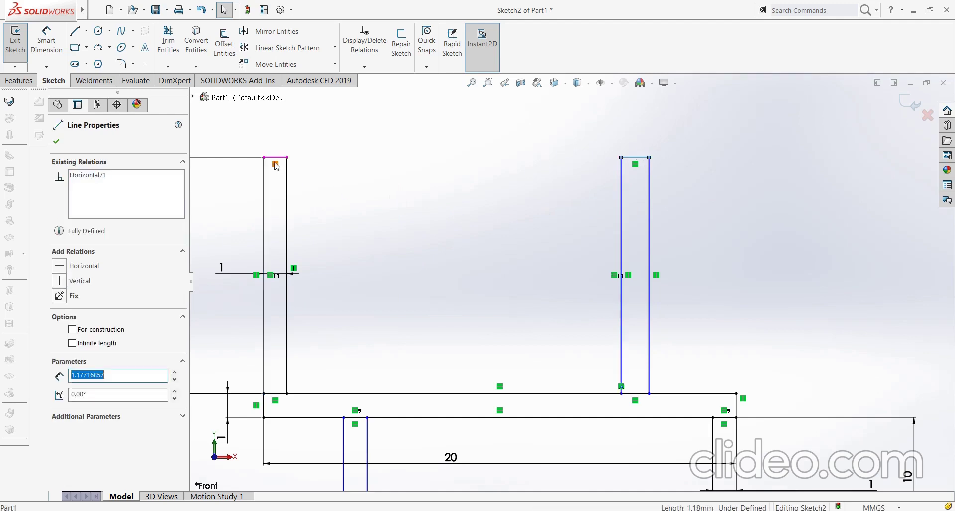
{"action": "left_click", "coordinate": [263, 190], "text": "ctrl"}
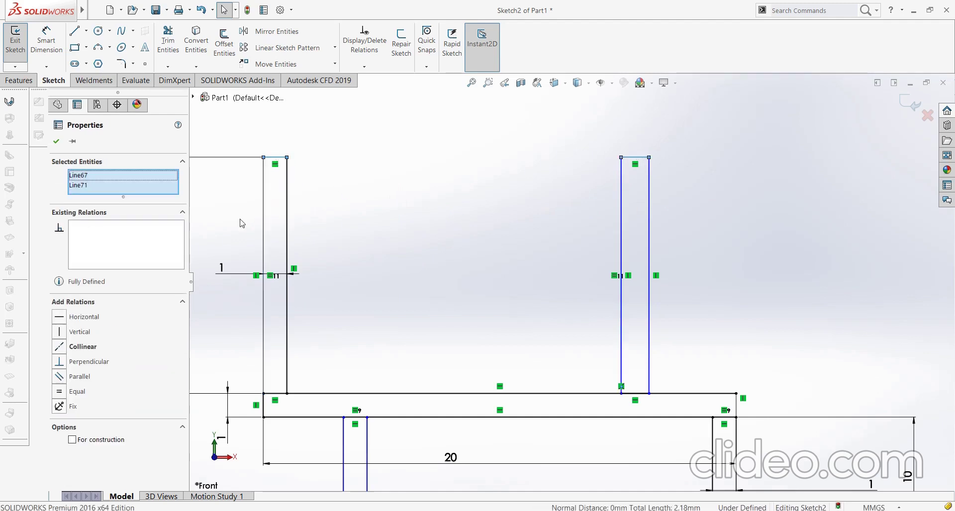
{"action": "left_click", "coordinate": [59, 392]}
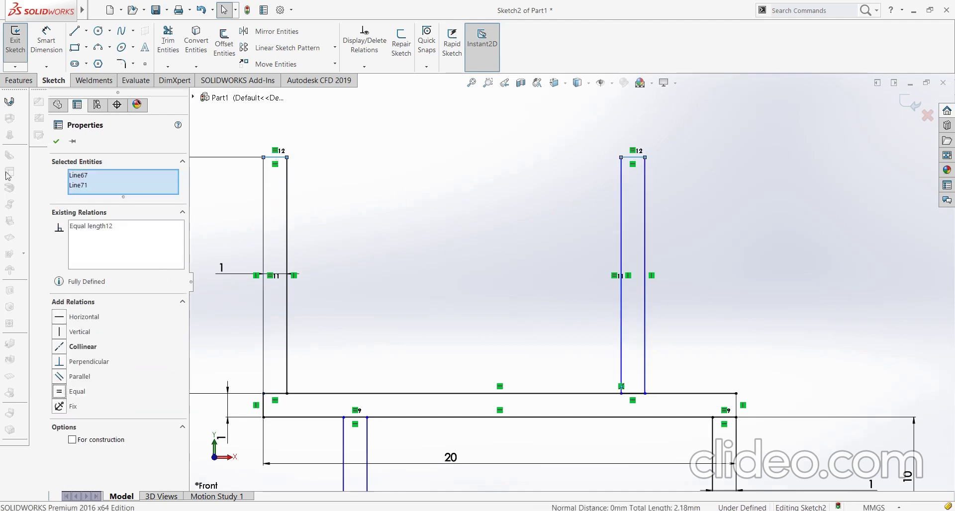
{"action": "left_click", "coordinate": [55, 142]}
{"action": "scroll", "coordinate": [341, 176], "scroll_direction": "down", "scroll_amount": 2}
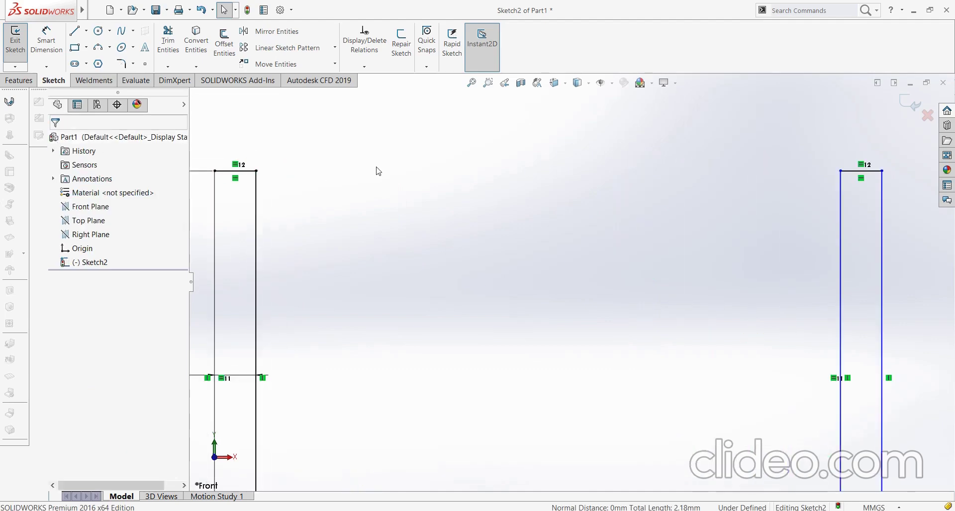
{"action": "scroll", "coordinate": [377, 170], "scroll_direction": "up", "scroll_amount": 4}
{"action": "scroll", "coordinate": [419, 175], "scroll_direction": "up", "scroll_amount": 2}
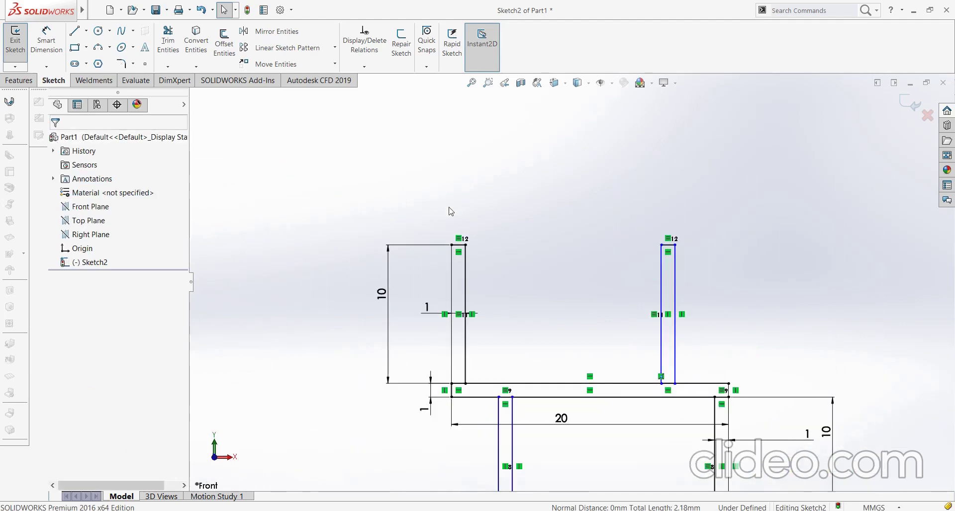
Draw a thin shelf rectangle across the tops of the two upper uprights
{"action": "left_click", "coordinate": [74, 47]}
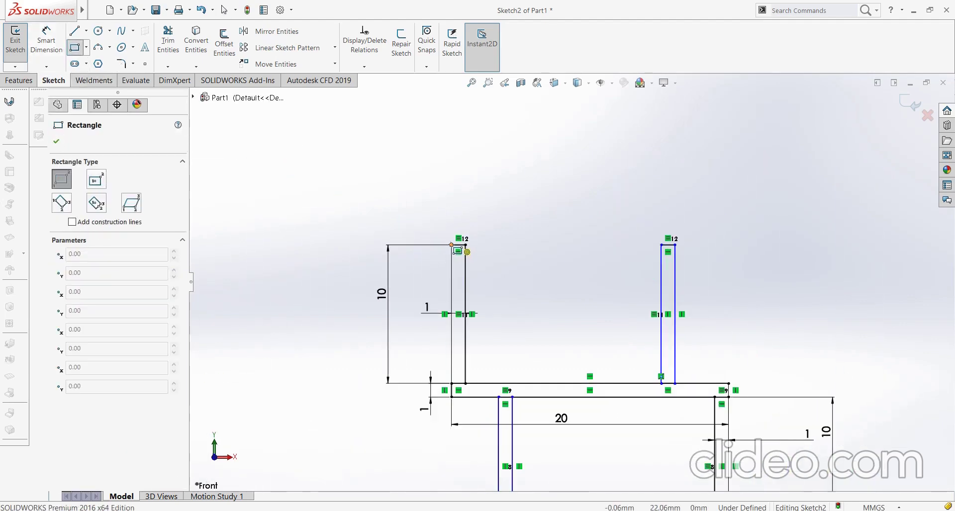
{"action": "left_click", "coordinate": [451, 245]}
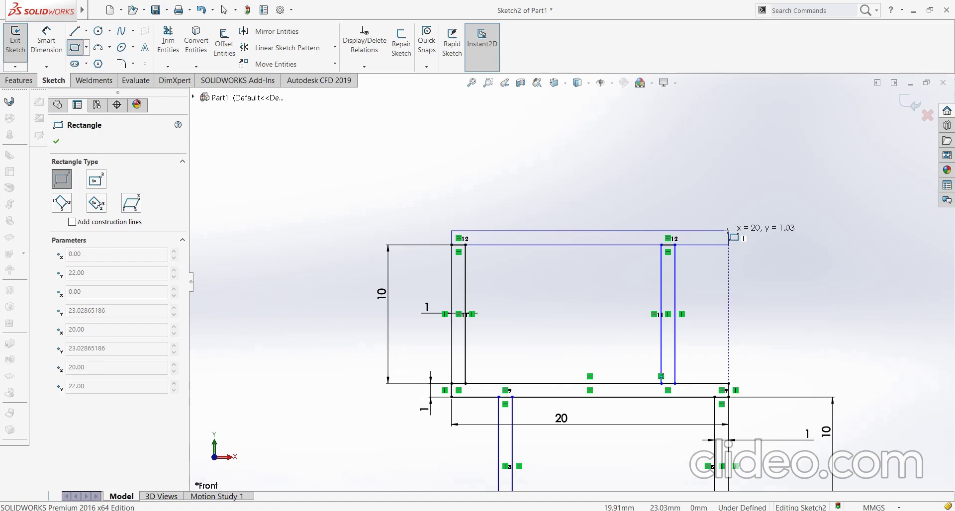
{"action": "left_click", "coordinate": [728, 231]}
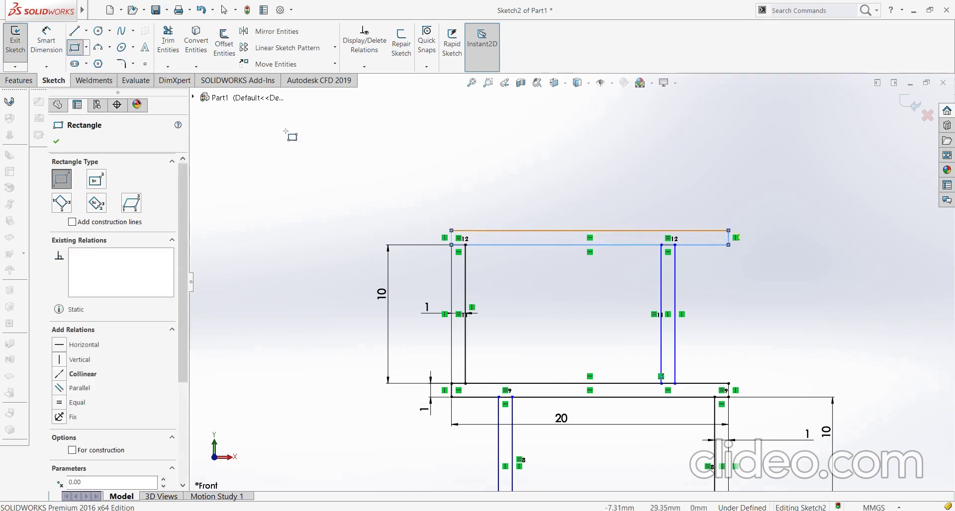
{"action": "left_click", "coordinate": [56, 142]}
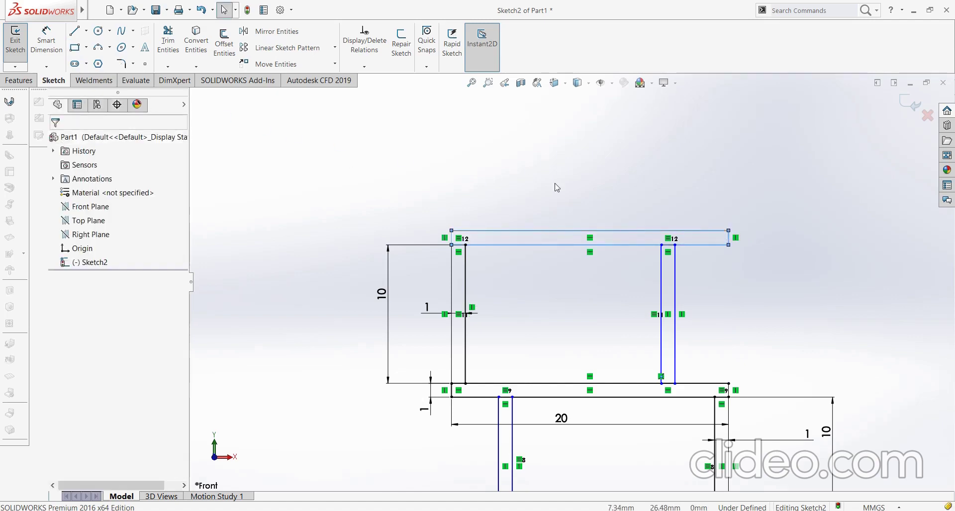
{"action": "scroll", "coordinate": [729, 231], "scroll_direction": "down", "scroll_amount": 3}
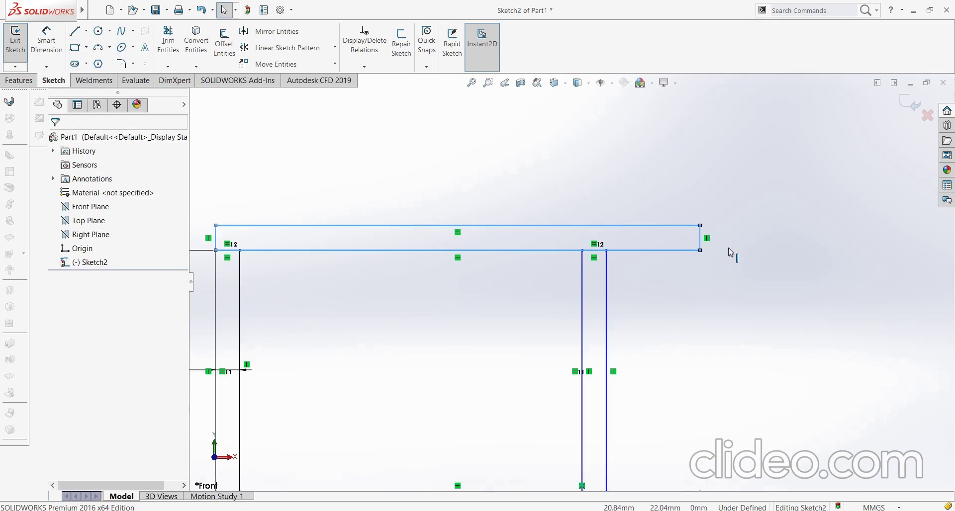
Make the shelf's end edge equal to an upright's top edge so it is as thick as an upright is wide
{"action": "left_click", "coordinate": [595, 250]}
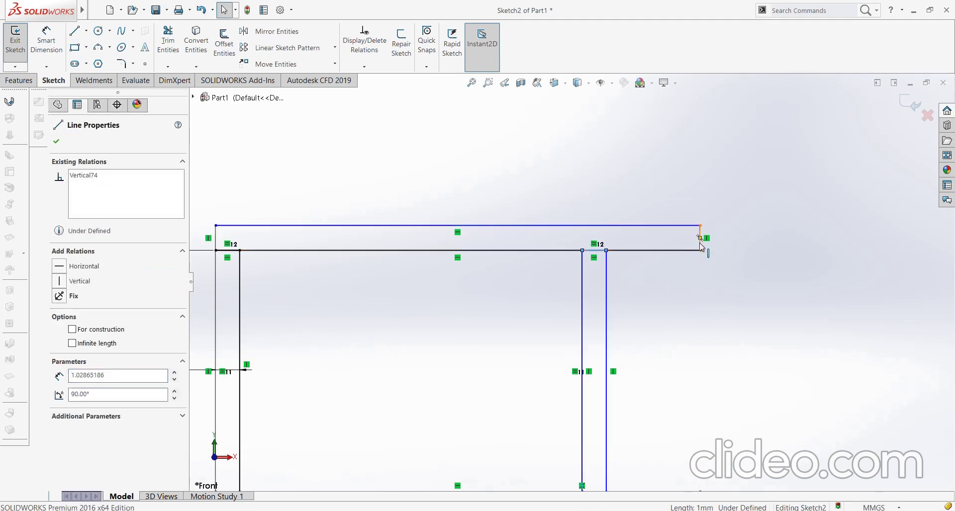
{"action": "left_click", "coordinate": [699, 242], "text": "ctrl"}
{"action": "left_click", "coordinate": [59, 392]}
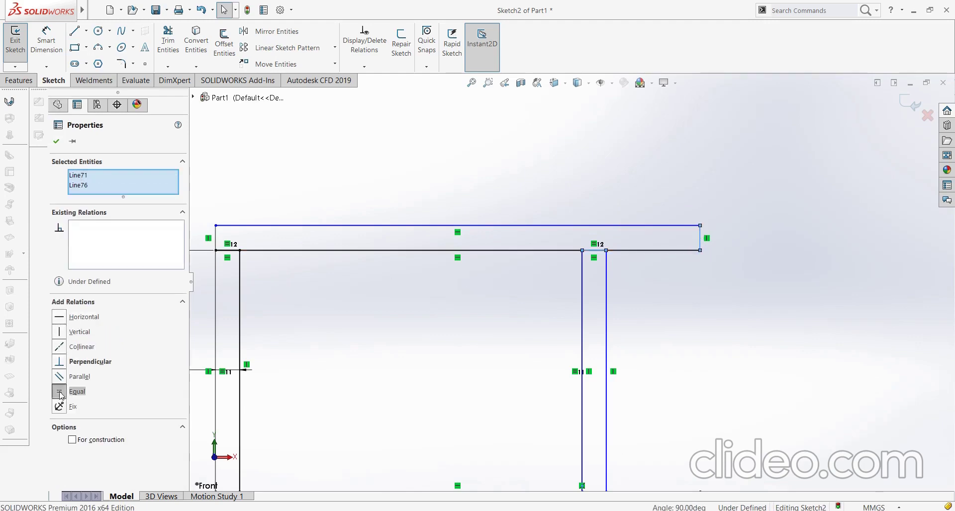
{"action": "key", "text": "f"}
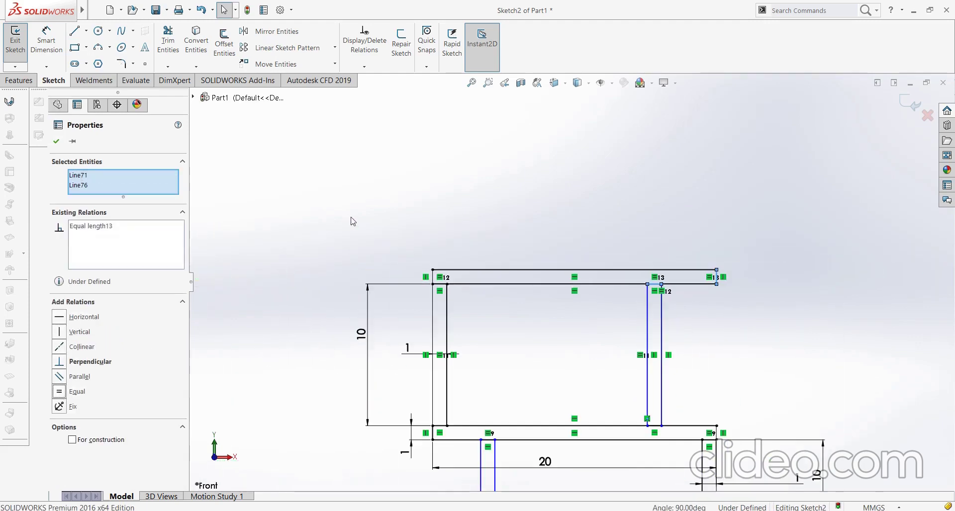
{"action": "left_click", "coordinate": [57, 142]}
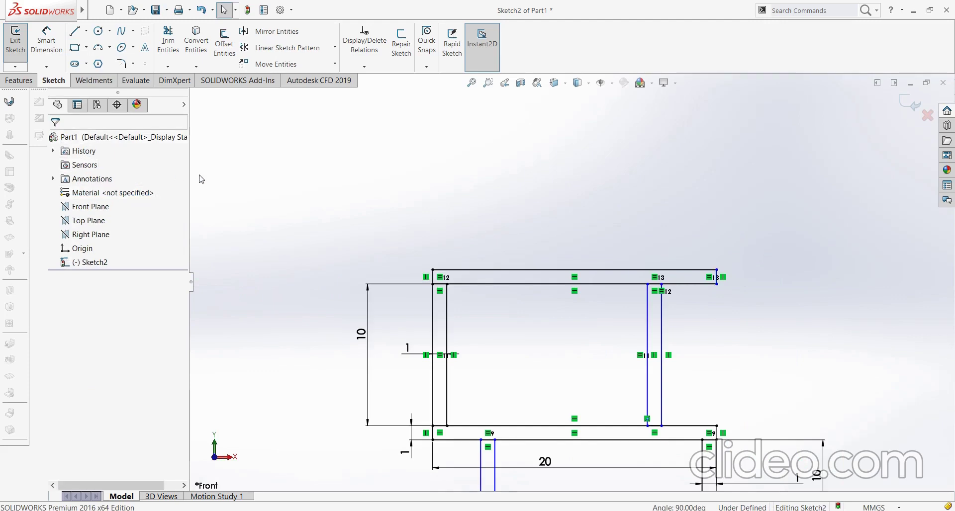
{"action": "scroll", "coordinate": [376, 229], "scroll_direction": "up", "scroll_amount": 2}
{"action": "scroll", "coordinate": [637, 232], "scroll_direction": "down", "scroll_amount": 3}
{"action": "scroll", "coordinate": [724, 363], "scroll_direction": "up", "scroll_amount": 3}
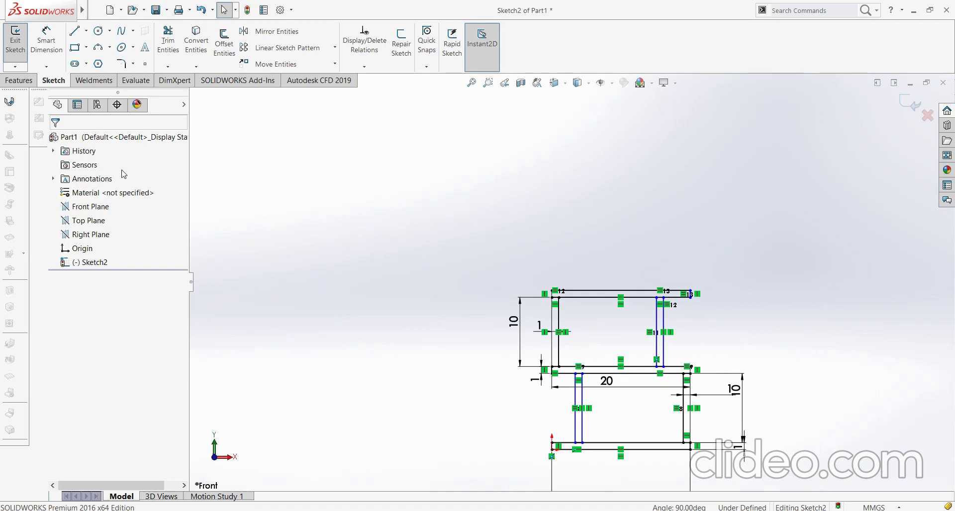
Draw two tall narrow upright rectangles standing on the upper shelf with Corner Rectangle
{"action": "left_click", "coordinate": [75, 48]}
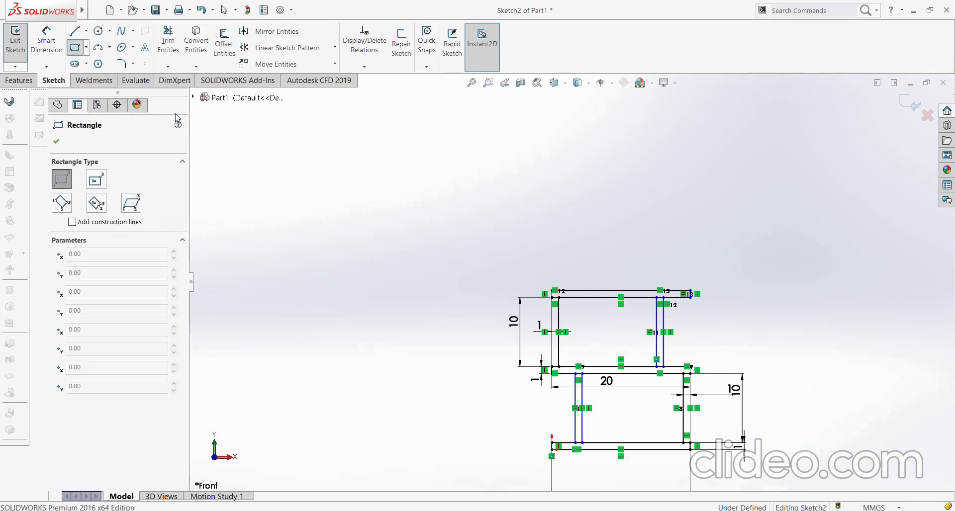
{"action": "scroll", "coordinate": [686, 291], "scroll_direction": "down", "scroll_amount": 2}
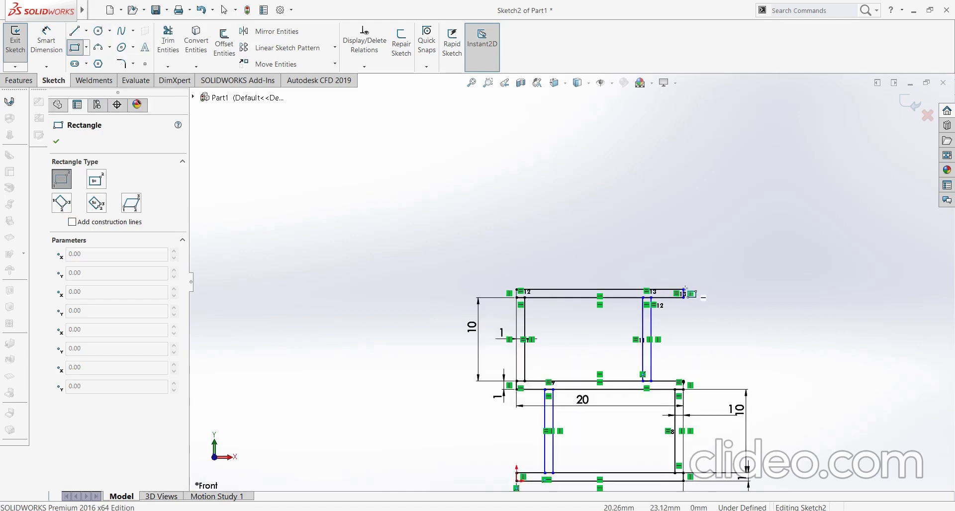
{"action": "left_click", "coordinate": [683, 291]}
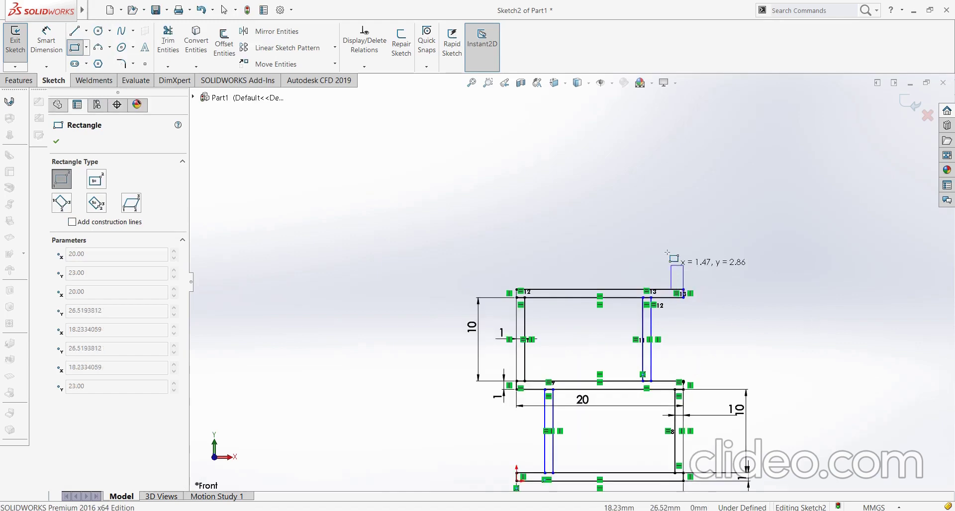
{"action": "left_click", "coordinate": [674, 168]}
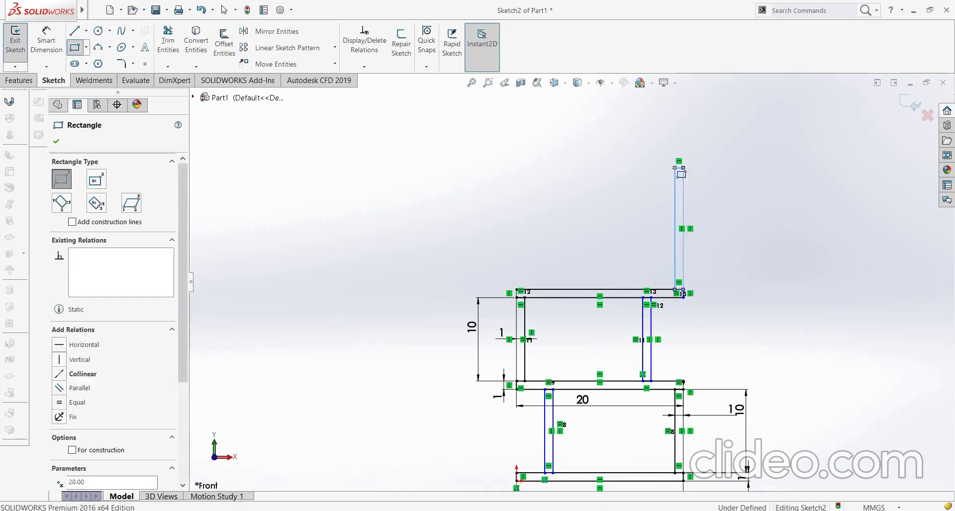
{"action": "left_click", "coordinate": [552, 289]}
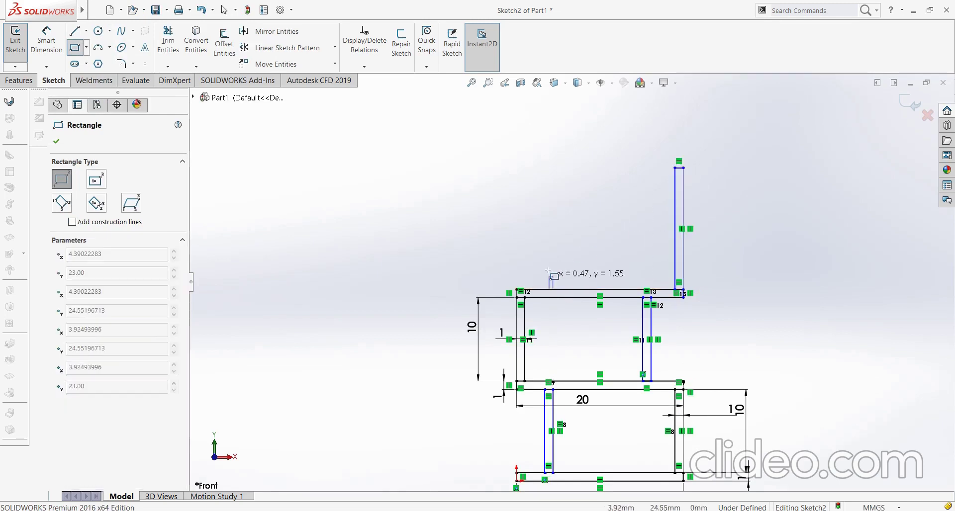
{"action": "left_click", "coordinate": [545, 168]}
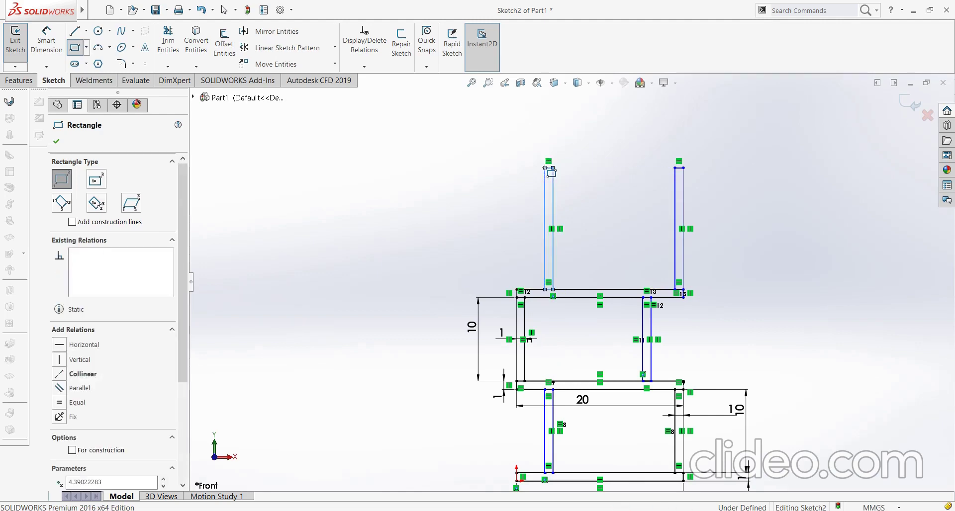
{"action": "left_click", "coordinate": [57, 141]}
{"action": "left_click", "coordinate": [46, 40]}
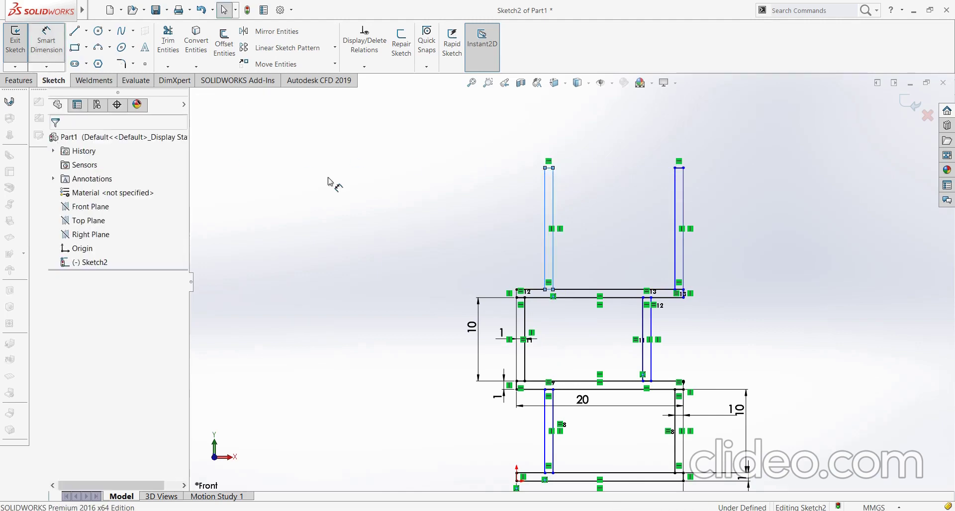
Dimension the right upright's outer edge to a height of 10
{"action": "left_click", "coordinate": [684, 266]}
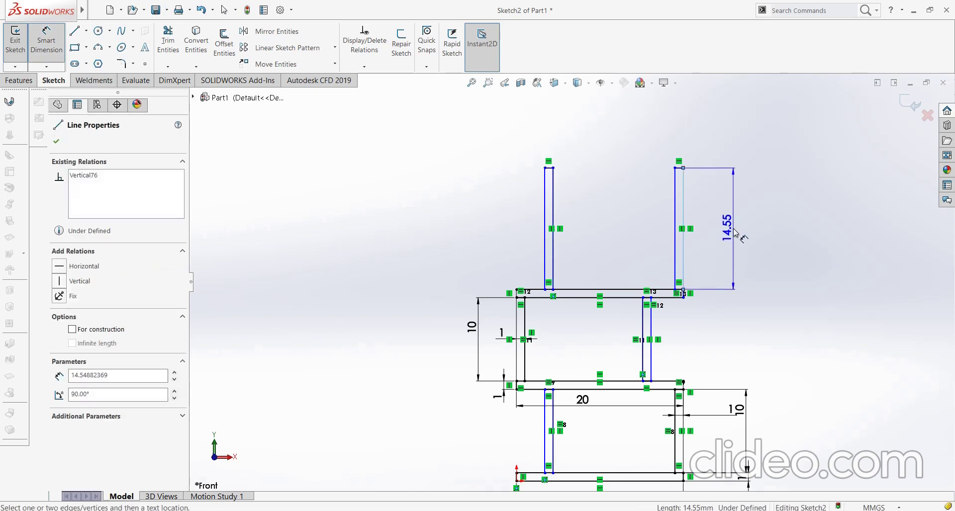
{"action": "left_click", "coordinate": [733, 238]}
{"action": "type", "text": "10"}
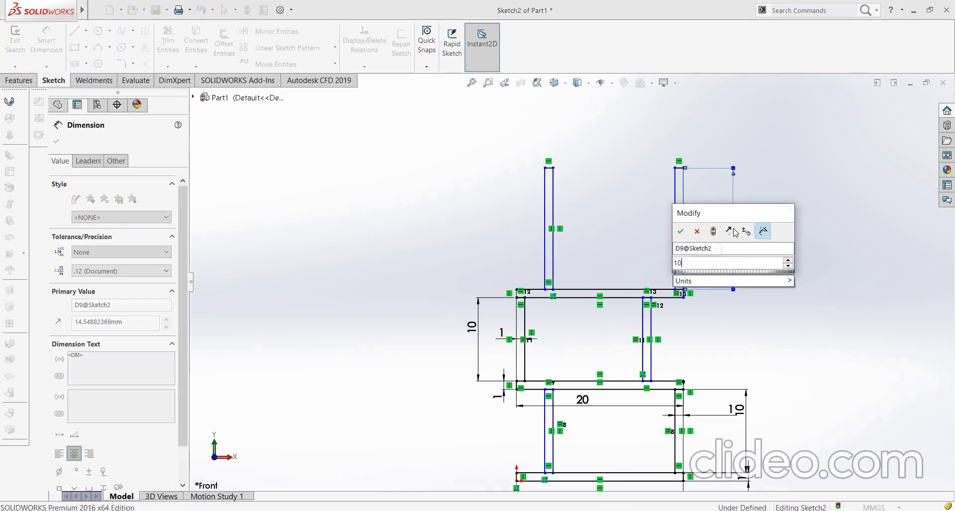
{"action": "key", "text": "Return"}
{"action": "type", "text": "10"}
{"action": "key", "text": "Return"}
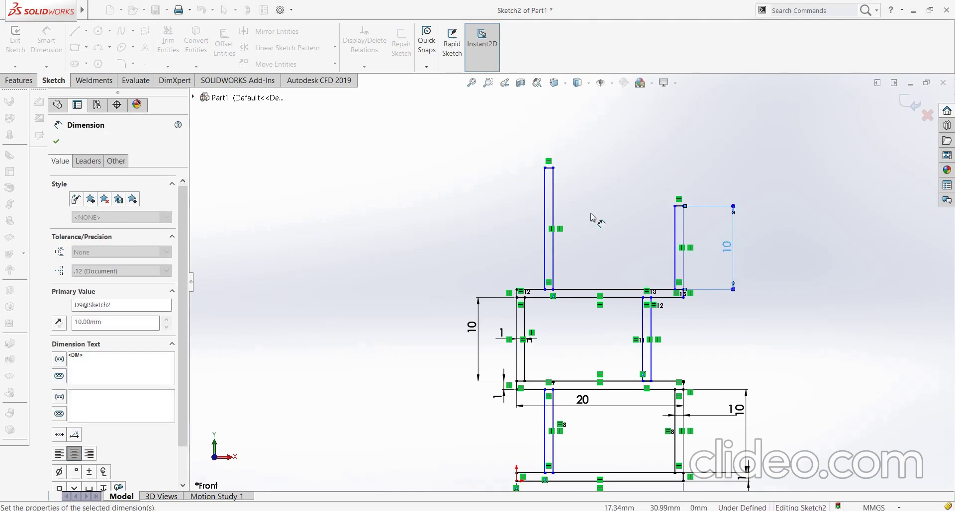
{"action": "left_click", "coordinate": [56, 141]}
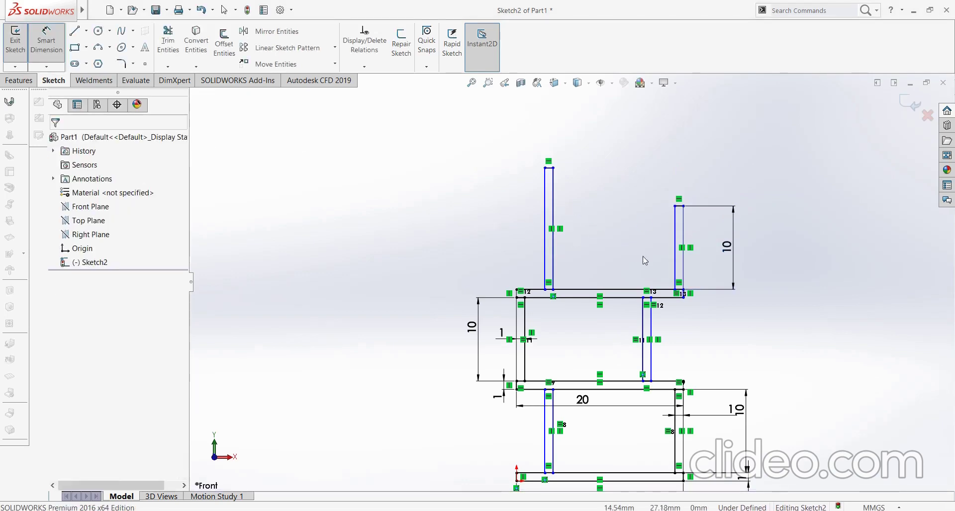
{"action": "scroll", "coordinate": [696, 248], "scroll_direction": "down", "scroll_amount": 2}
Add an Equal relation between both uprights' outer edges so the left one is also 10 tall
{"action": "left_click", "coordinate": [667, 247]}
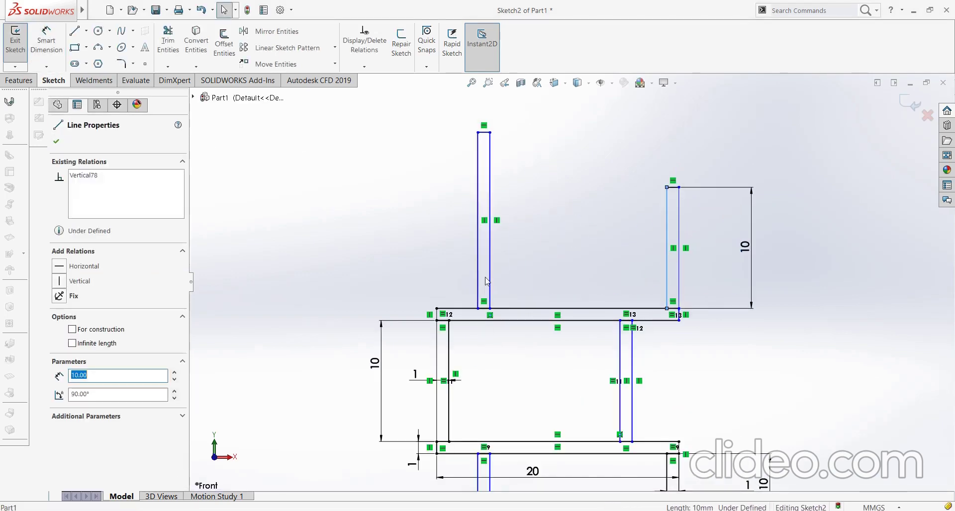
{"action": "left_click", "coordinate": [489, 278], "text": "ctrl"}
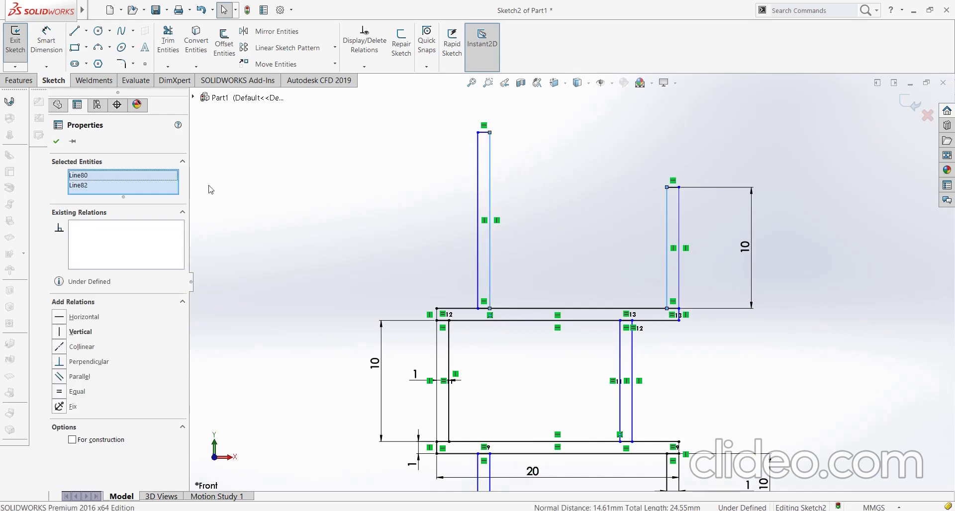
{"action": "left_click", "coordinate": [70, 393]}
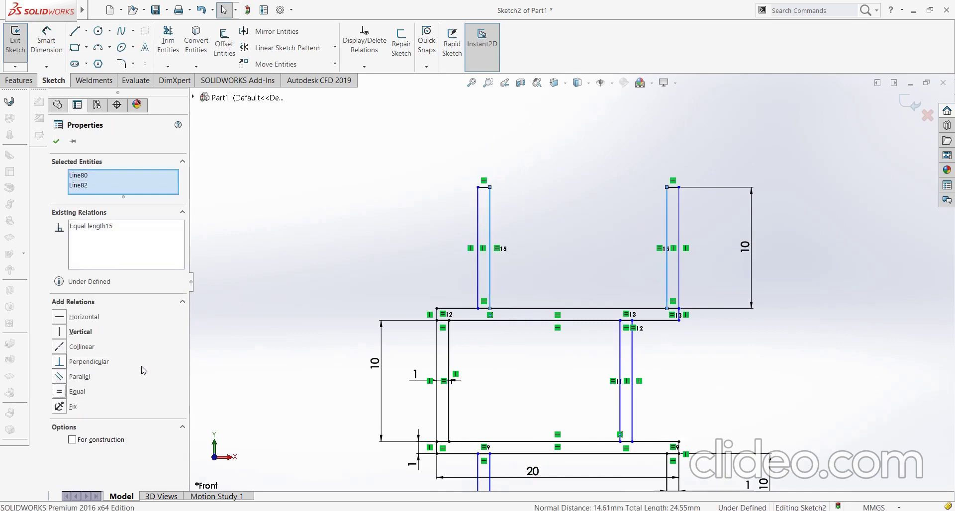
{"action": "left_click", "coordinate": [56, 141]}
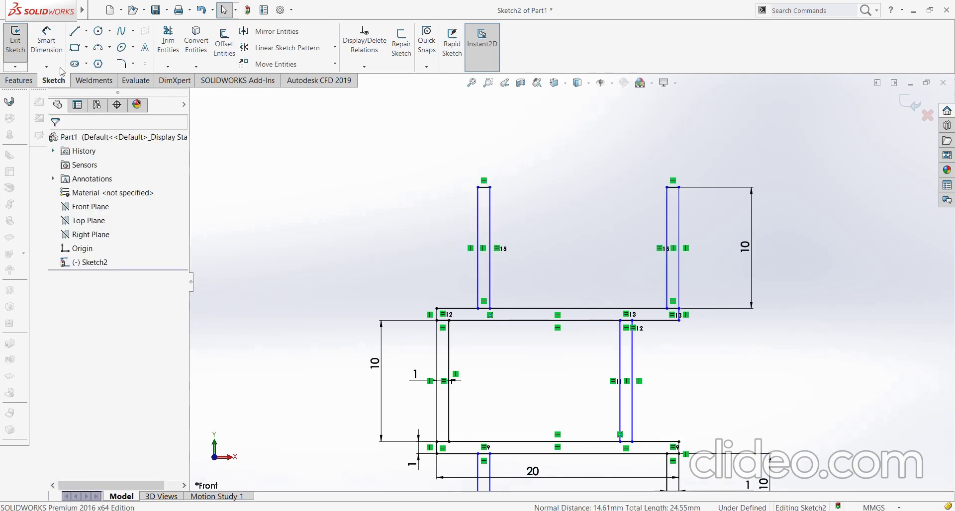
{"action": "scroll", "coordinate": [652, 181], "scroll_direction": "up", "scroll_amount": 2}
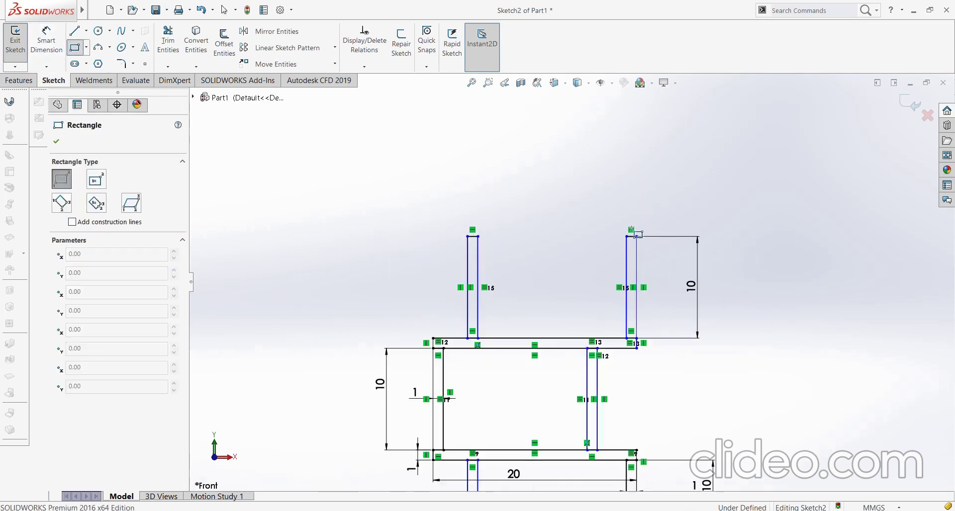
Draw a thin shelf rectangle spanning the tops of the two uprights
{"action": "left_click", "coordinate": [637, 237]}
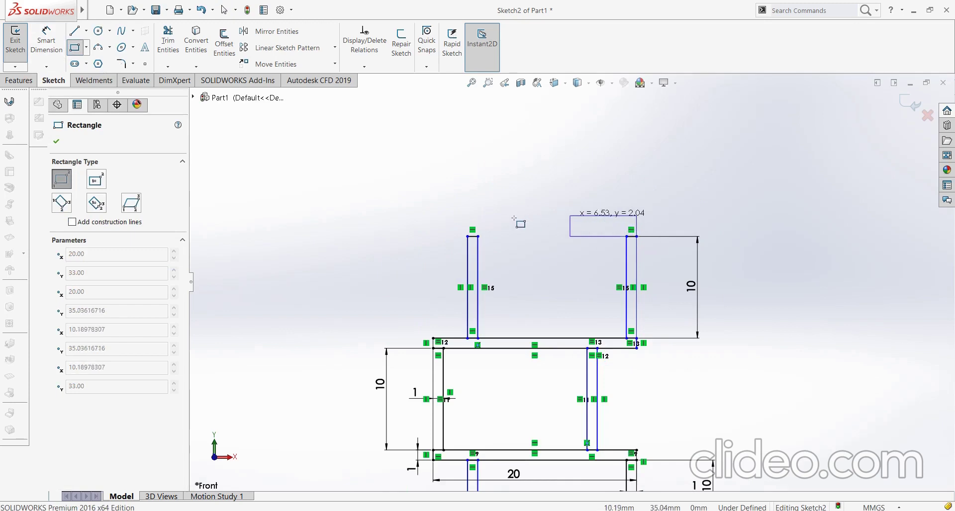
{"action": "left_click", "coordinate": [433, 229]}
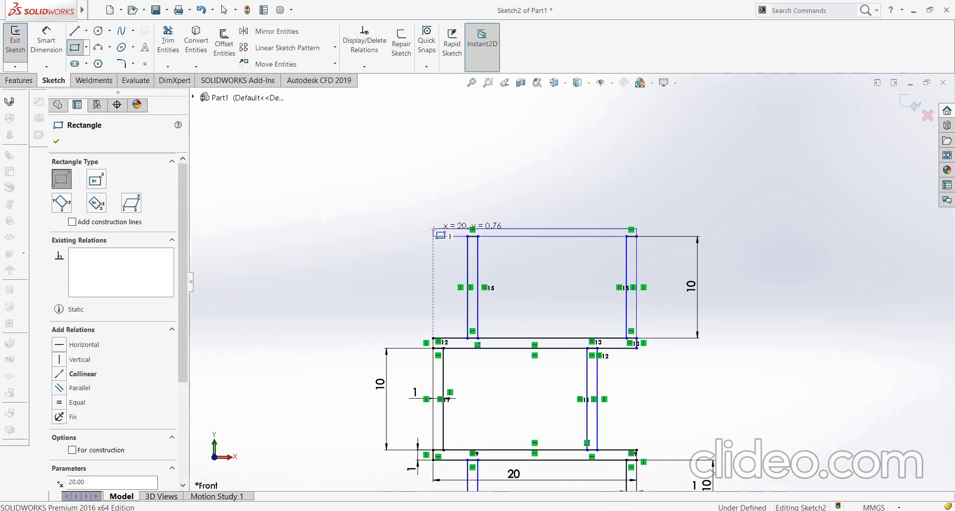
{"action": "left_click", "coordinate": [56, 142]}
Make the new shelf's end edge equal to a lower shelf's end edge
{"action": "scroll", "coordinate": [451, 289], "scroll_direction": "down", "scroll_amount": 2}
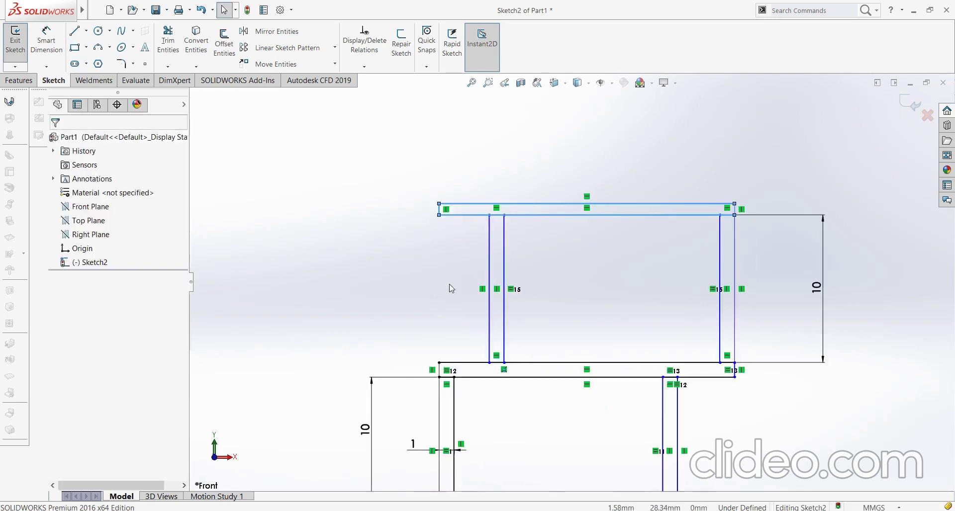
{"action": "scroll", "coordinate": [451, 289], "scroll_direction": "down", "scroll_amount": 2}
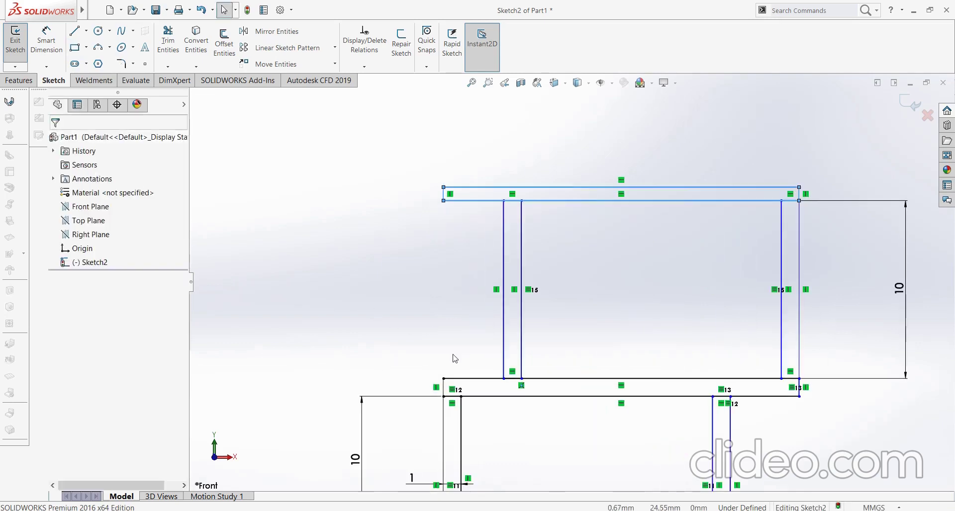
{"action": "left_click", "coordinate": [443, 391]}
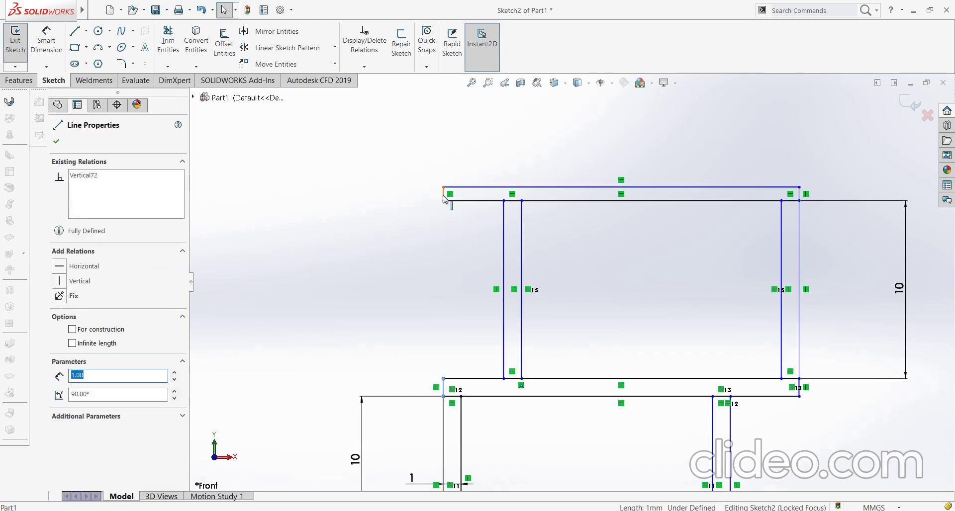
{"action": "scroll", "coordinate": [444, 198], "scroll_direction": "down", "scroll_amount": 3}
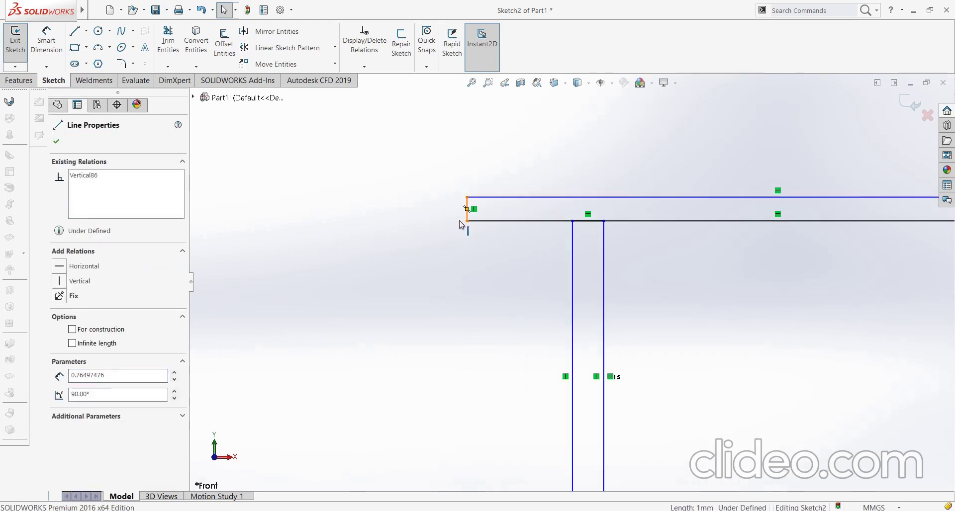
{"action": "left_click", "coordinate": [467, 218], "text": "ctrl"}
{"action": "left_click", "coordinate": [58, 392]}
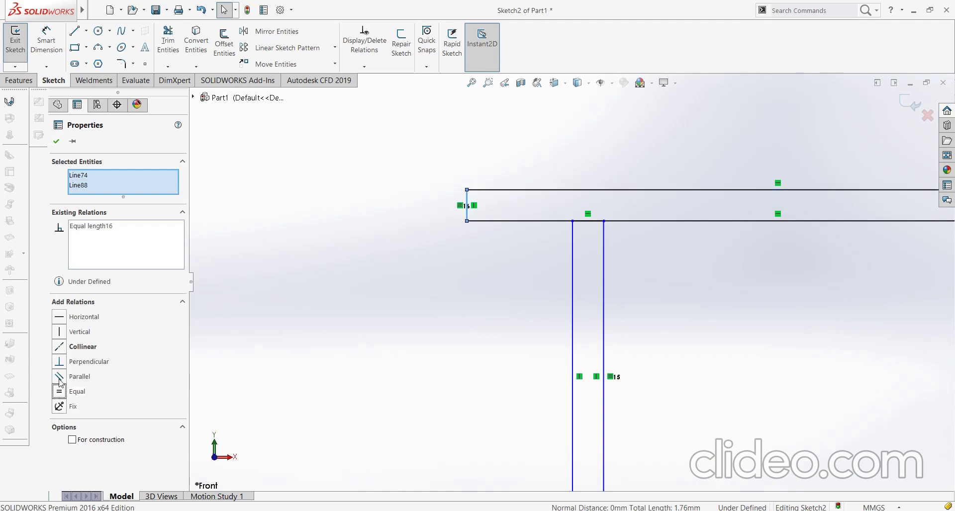
{"action": "left_click", "coordinate": [56, 143]}
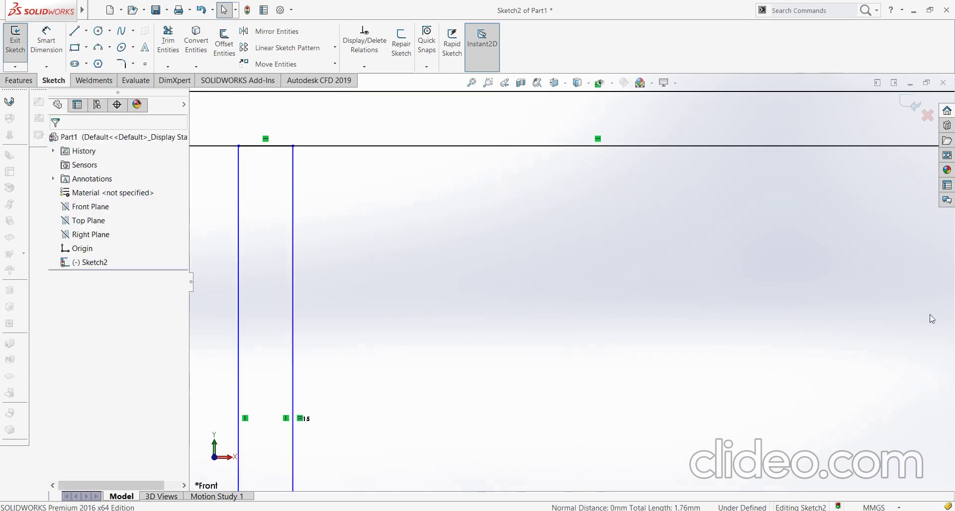
{"action": "scroll", "coordinate": [905, 322], "scroll_direction": "up", "scroll_amount": 3}
{"action": "scroll", "coordinate": [707, 391], "scroll_direction": "up", "scroll_amount": 2}
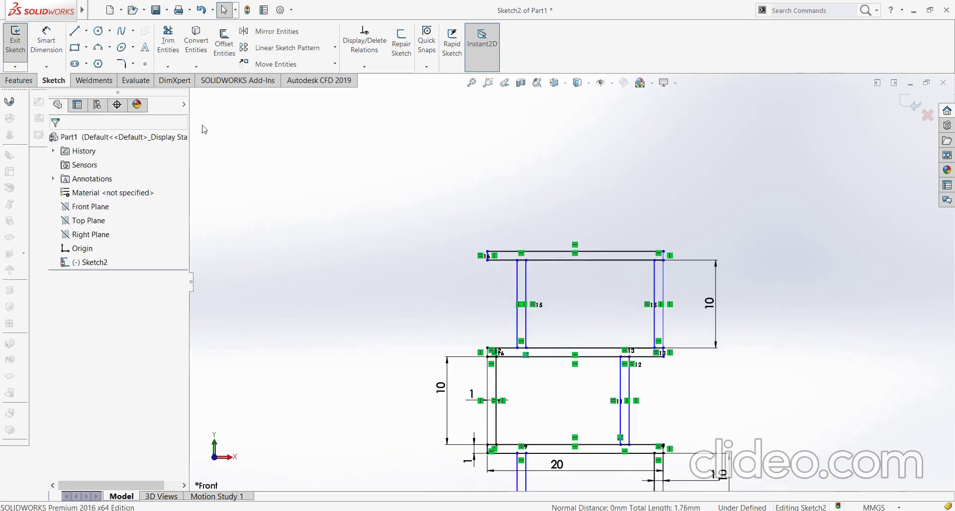
Draw two tall thin upright rectangles rising from the newly added top shelf
{"action": "left_click", "coordinate": [74, 49]}
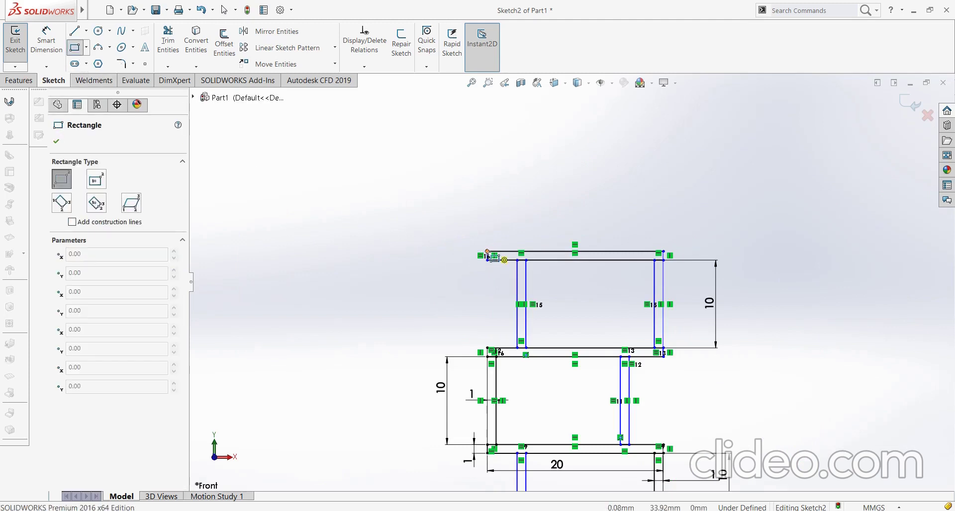
{"action": "left_click", "coordinate": [487, 254]}
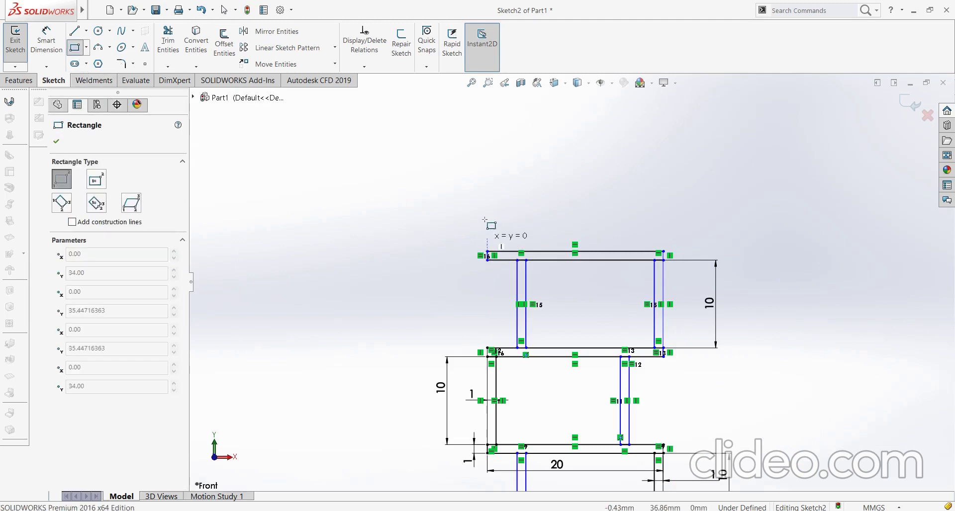
{"action": "left_click", "coordinate": [496, 151]}
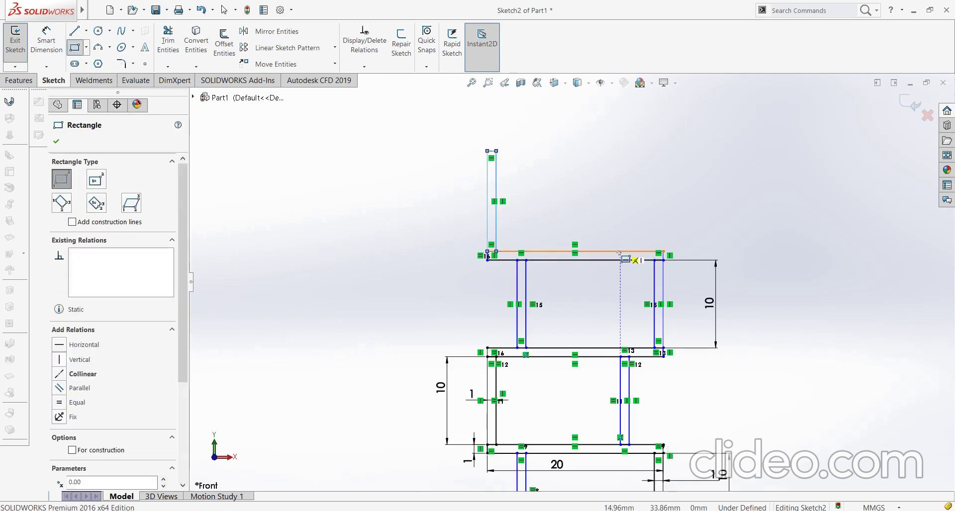
{"action": "left_click", "coordinate": [619, 252]}
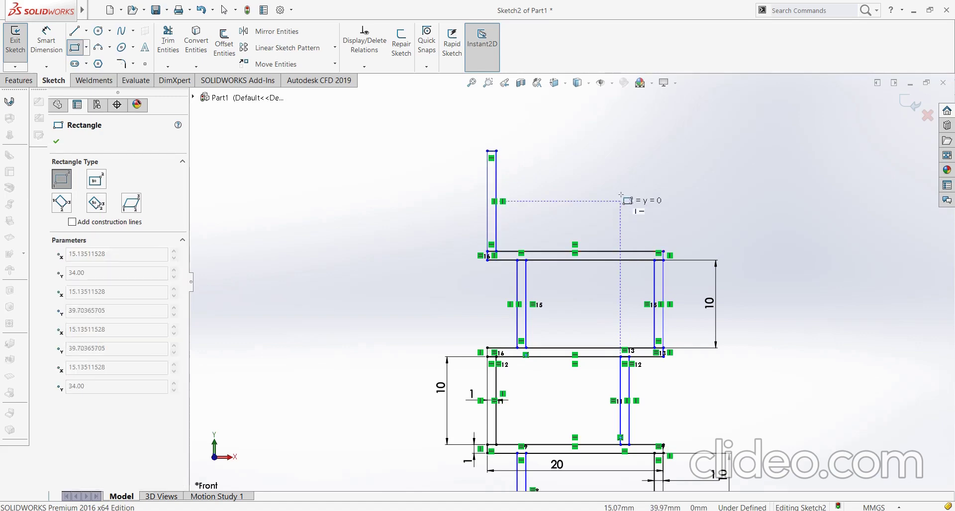
{"action": "left_click", "coordinate": [628, 151]}
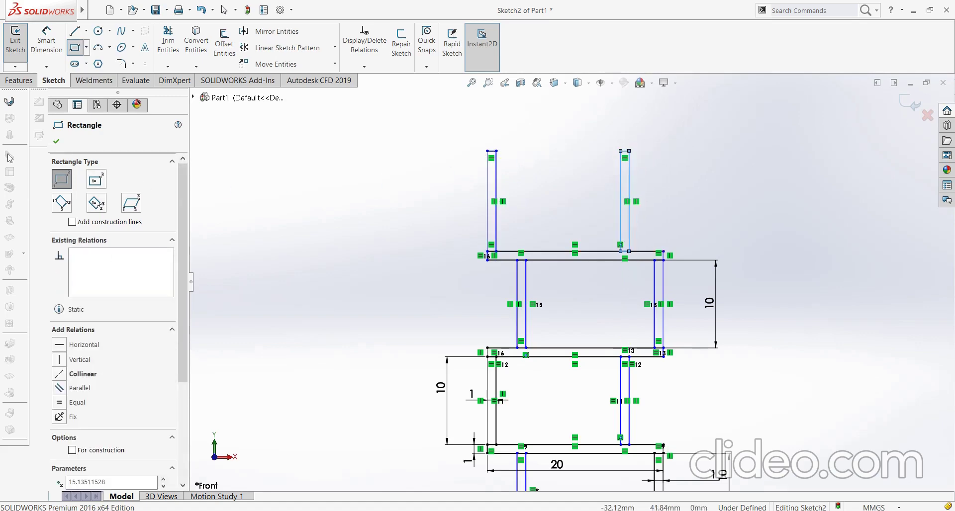
{"action": "left_click", "coordinate": [54, 142]}
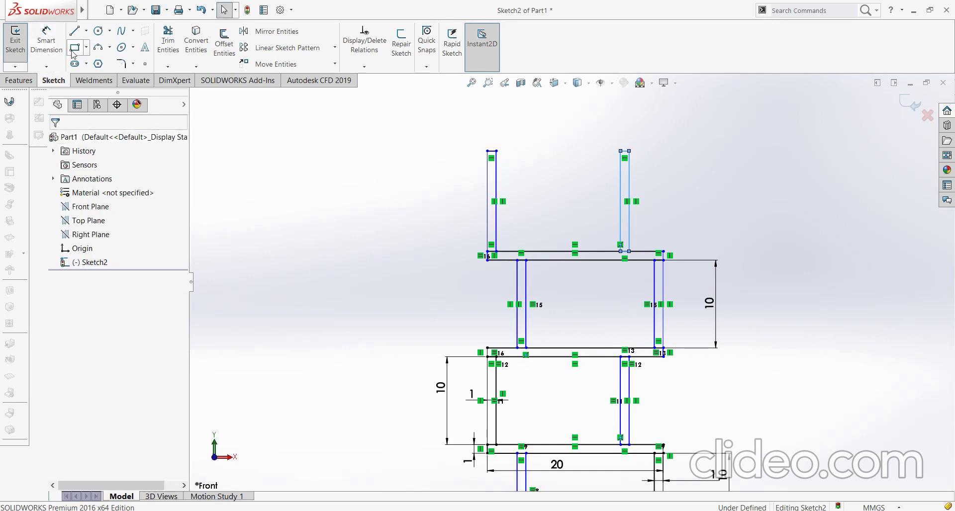
Dimension the new left upright's height to 10
{"action": "left_click", "coordinate": [54, 49]}
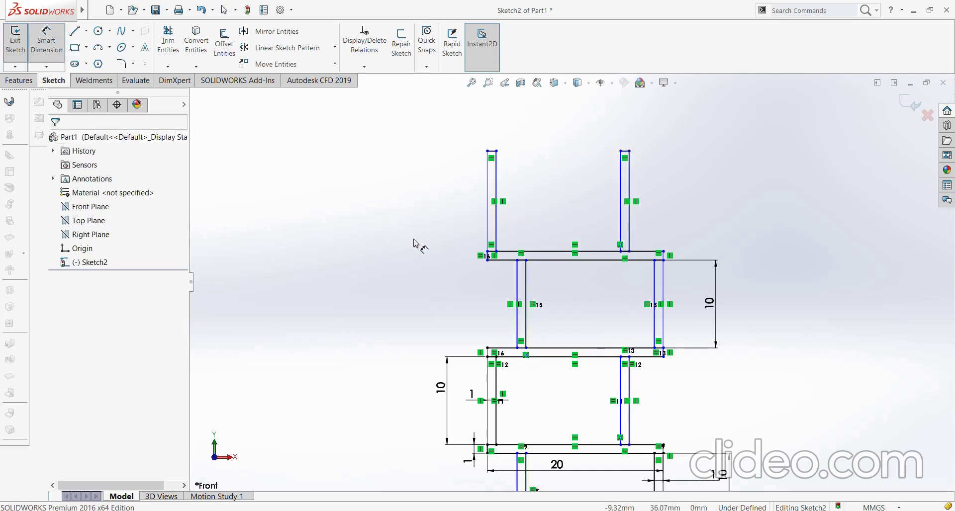
{"action": "left_click", "coordinate": [487, 225]}
{"action": "left_click", "coordinate": [453, 214]}
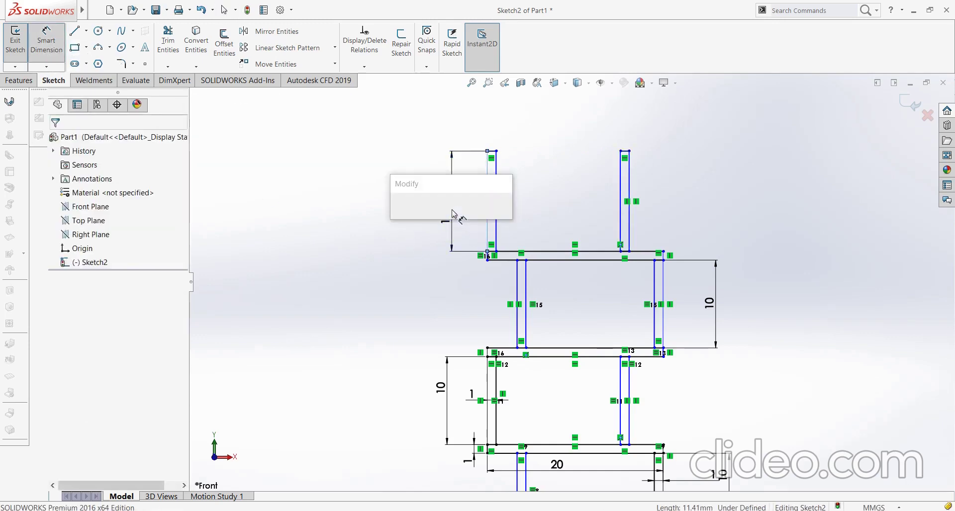
{"action": "type", "text": "10"}
{"action": "key", "text": "Return"}
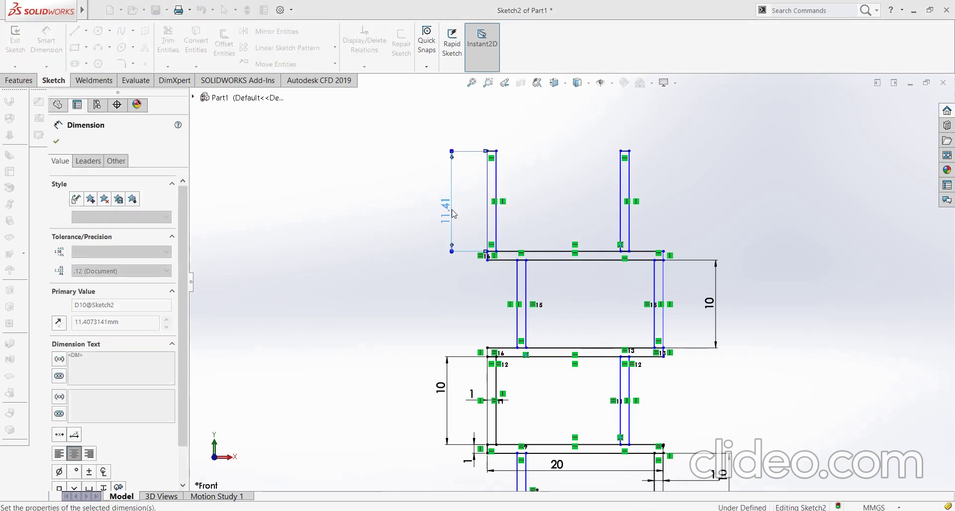
{"action": "left_click", "coordinate": [57, 138]}
Add an Equal relation between the left and right upright side lines
{"action": "scroll", "coordinate": [505, 221], "scroll_direction": "down", "scroll_amount": 2}
{"action": "scroll", "coordinate": [498, 249], "scroll_direction": "down", "scroll_amount": 2}
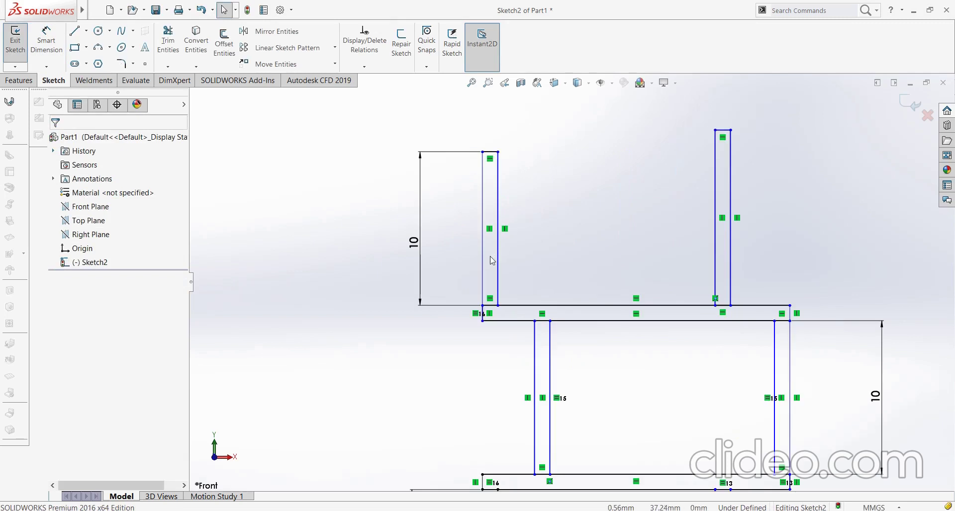
{"action": "left_click", "coordinate": [482, 229]}
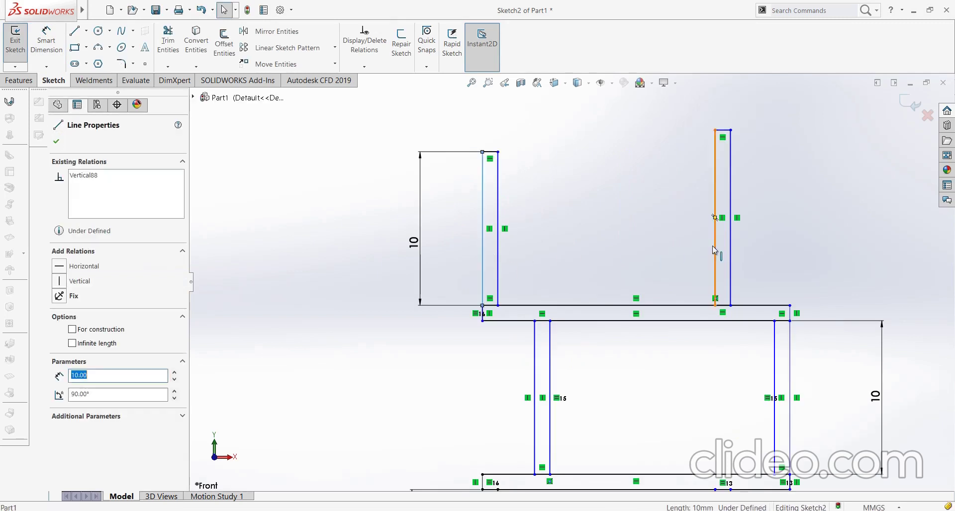
{"action": "left_click", "coordinate": [715, 251], "text": "ctrl"}
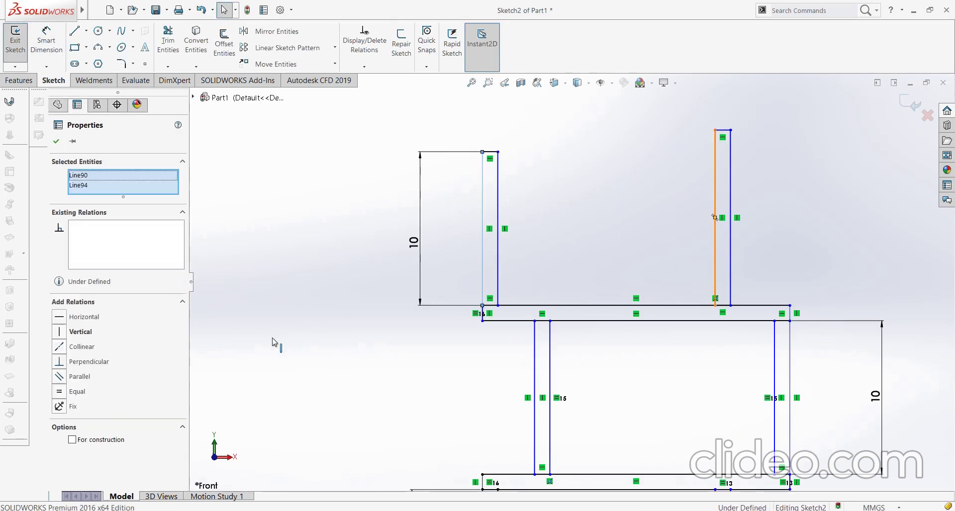
{"action": "left_click", "coordinate": [59, 393]}
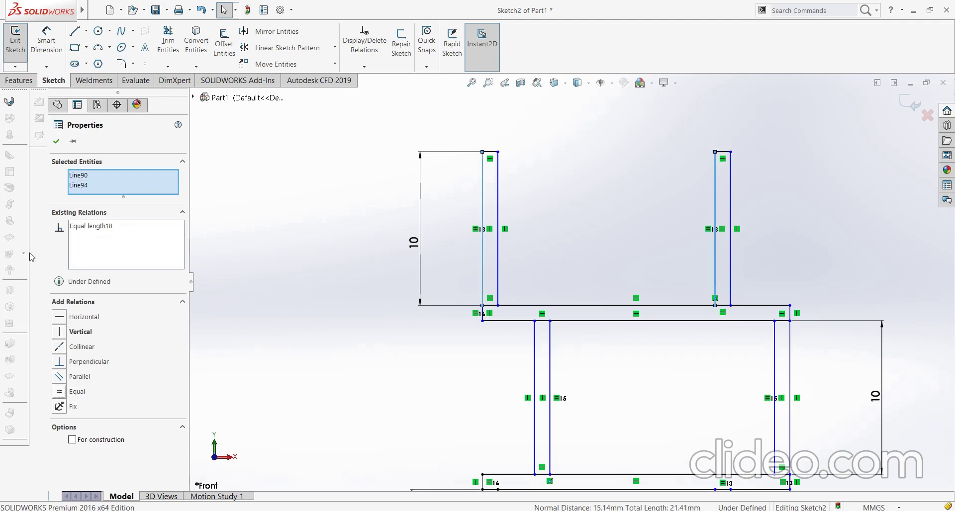
{"action": "left_click", "coordinate": [56, 143]}
{"action": "scroll", "coordinate": [612, 207], "scroll_direction": "down", "scroll_amount": 3}
{"action": "scroll", "coordinate": [622, 214], "scroll_direction": "up", "scroll_amount": 5}
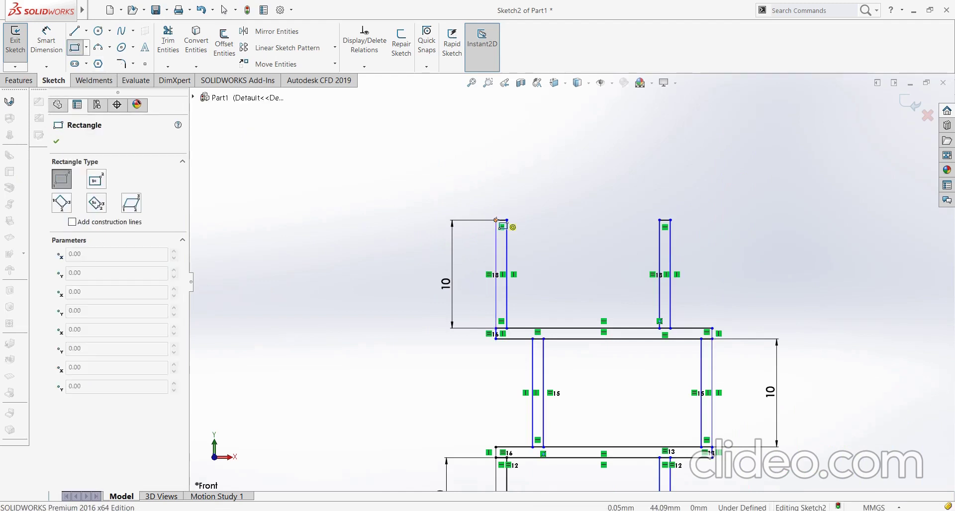
Draw a thin board rectangle across the tops of the upper uprights
{"action": "left_click", "coordinate": [496, 220]}
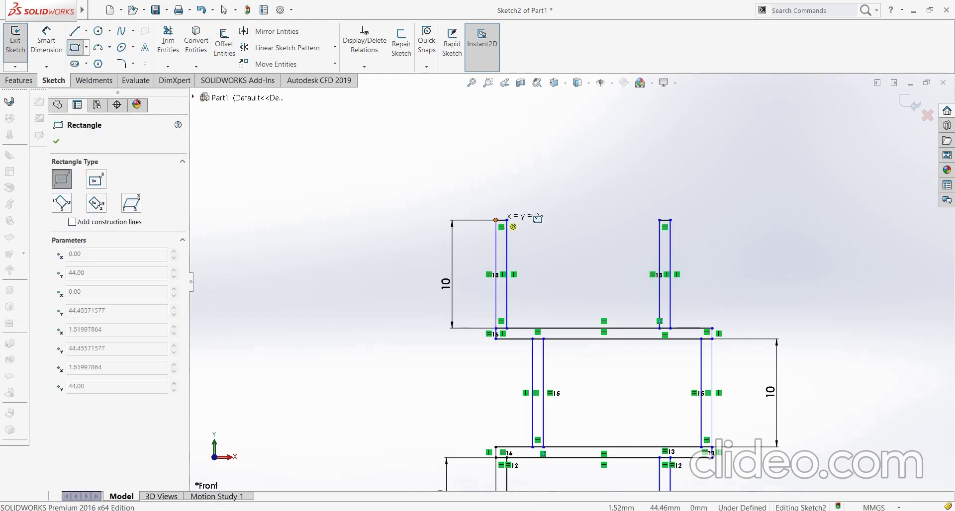
{"action": "left_click", "coordinate": [712, 209]}
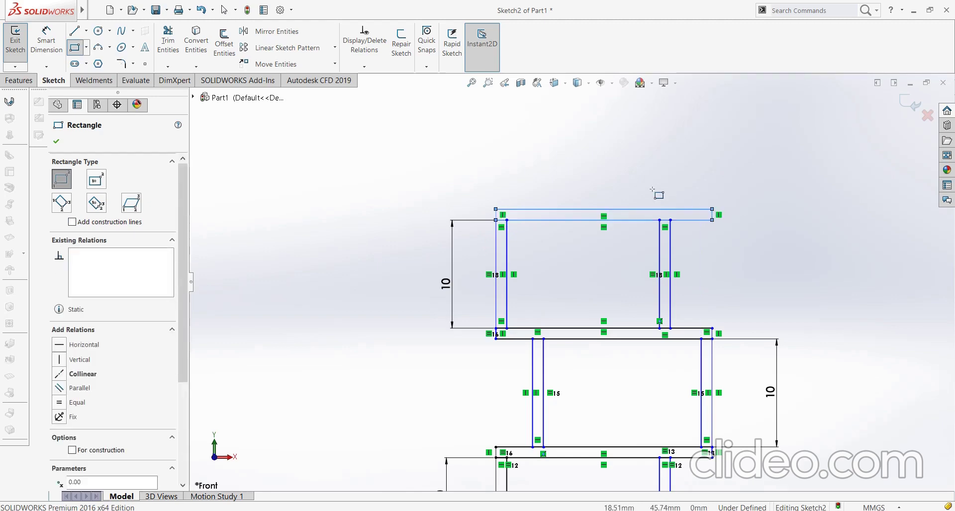
{"action": "left_click", "coordinate": [59, 143]}
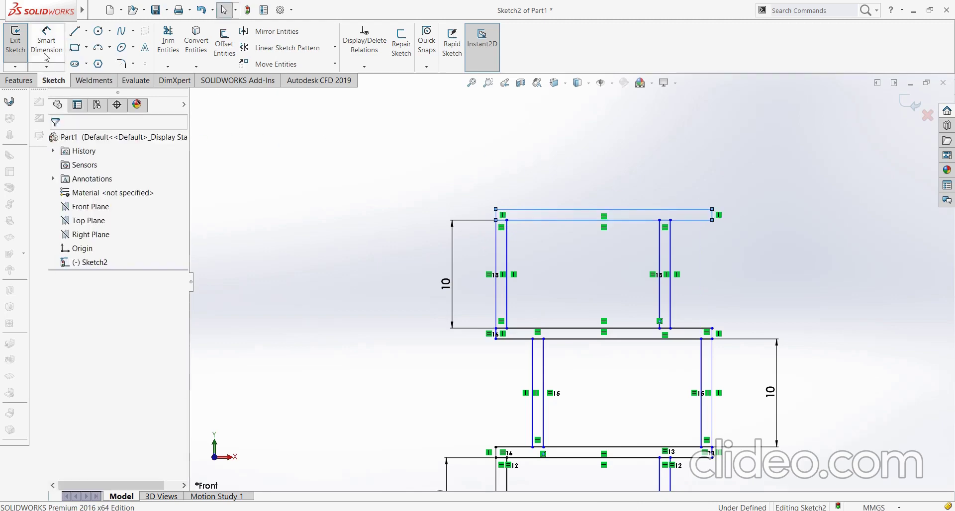
Dimension the board's thickness between its two long edges to 1 mm
{"action": "left_click", "coordinate": [46, 42]}
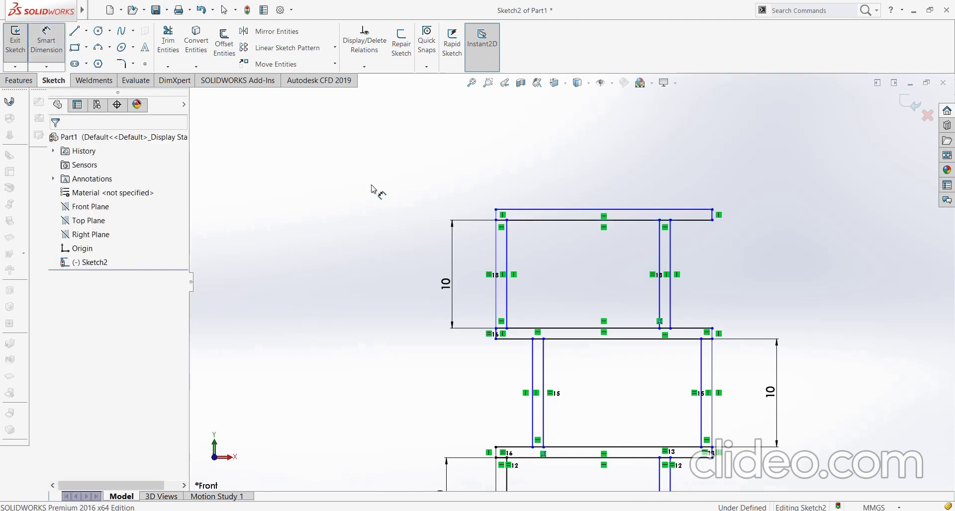
{"action": "left_click", "coordinate": [700, 221]}
{"action": "left_click", "coordinate": [704, 209]}
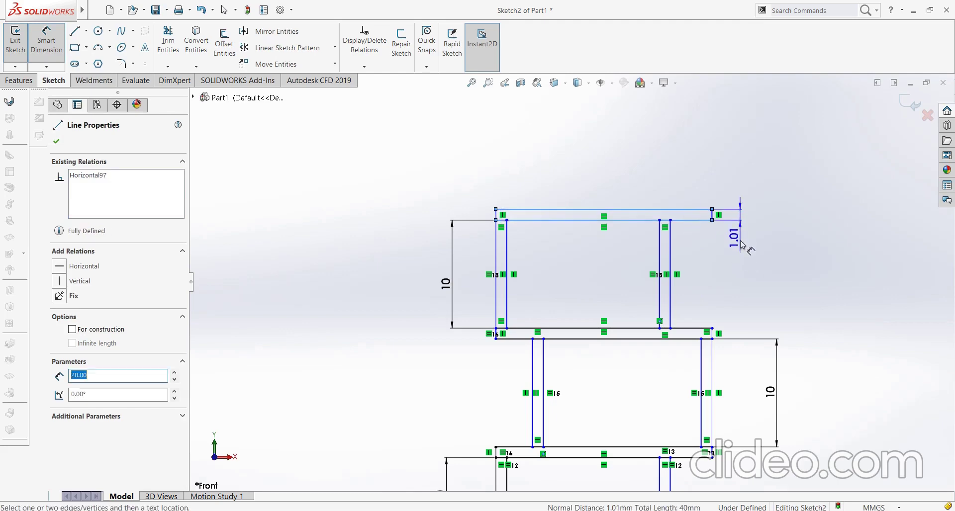
{"action": "left_click", "coordinate": [744, 266]}
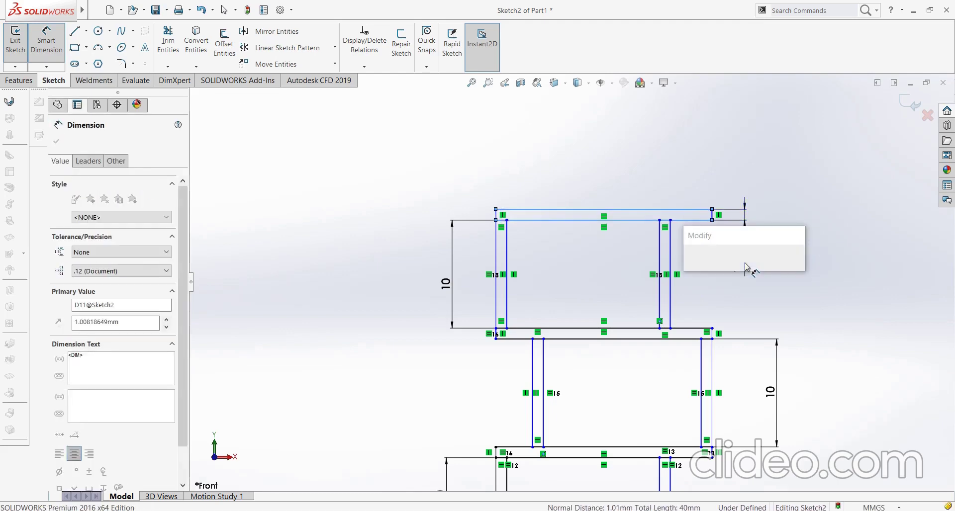
{"action": "type", "text": "1"}
{"action": "key", "text": "Return"}
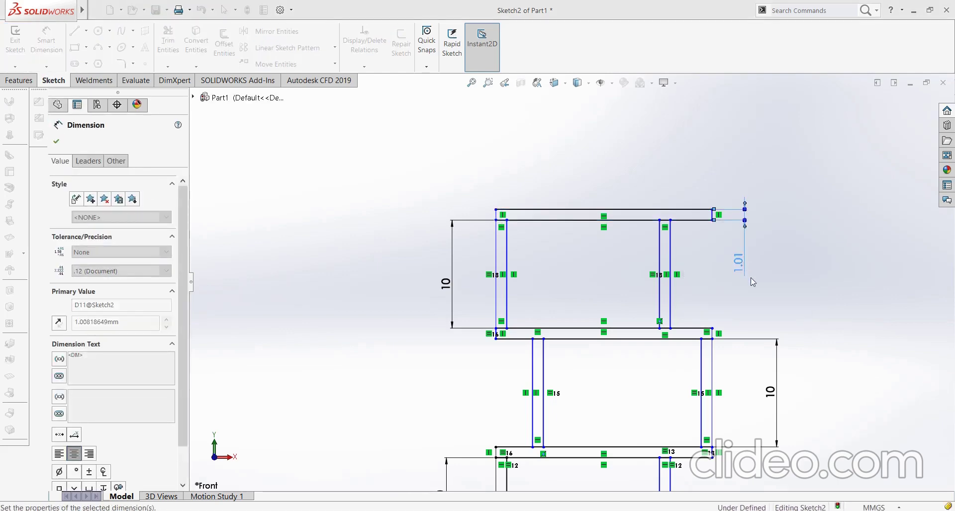
{"action": "scroll", "coordinate": [746, 405], "scroll_direction": "down", "scroll_amount": 3}
{"action": "scroll", "coordinate": [612, 396], "scroll_direction": "up", "scroll_amount": 3}
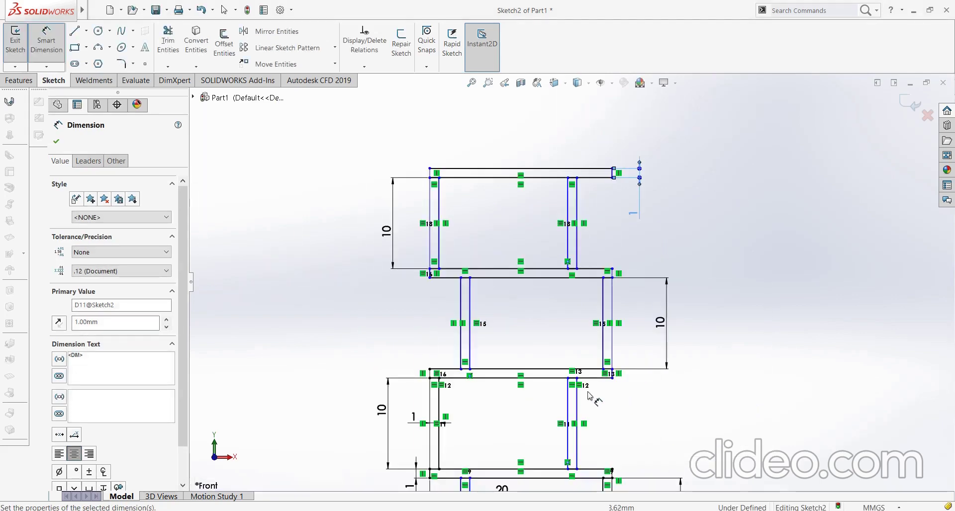
{"action": "scroll", "coordinate": [518, 411], "scroll_direction": "up", "scroll_amount": 1}
{"action": "scroll", "coordinate": [518, 412], "scroll_direction": "up", "scroll_amount": 2}
{"action": "scroll", "coordinate": [522, 413], "scroll_direction": "up", "scroll_amount": 1}
{"action": "scroll", "coordinate": [524, 413], "scroll_direction": "up", "scroll_amount": 1}
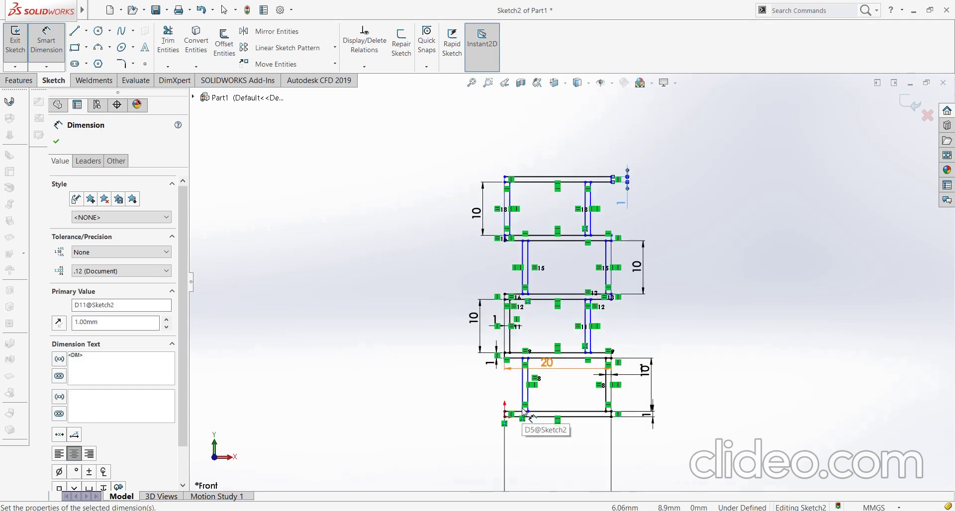
{"action": "scroll", "coordinate": [567, 234], "scroll_direction": "down", "scroll_amount": 1}
{"action": "scroll", "coordinate": [572, 199], "scroll_direction": "down", "scroll_amount": 1}
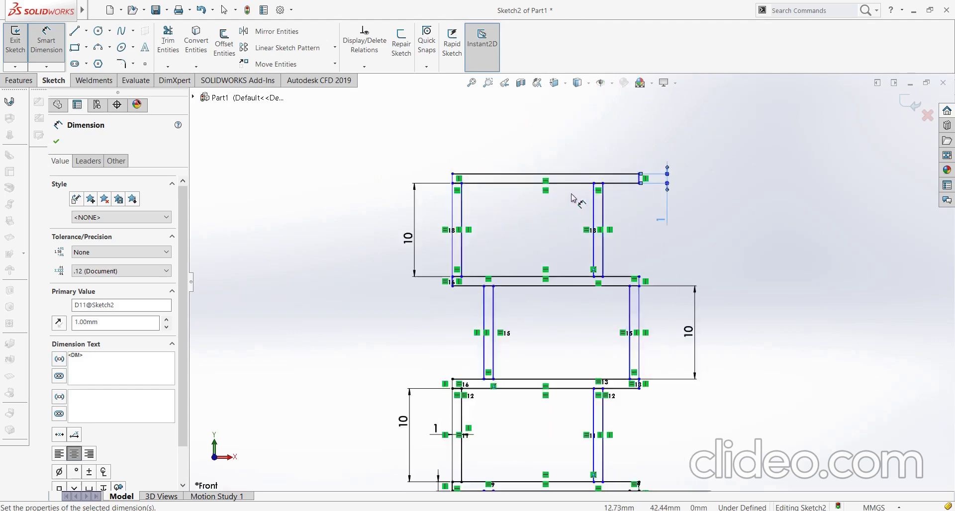
{"action": "scroll", "coordinate": [607, 177], "scroll_direction": "down", "scroll_amount": 1}
{"action": "scroll", "coordinate": [616, 149], "scroll_direction": "down", "scroll_amount": 1}
{"action": "scroll", "coordinate": [623, 149], "scroll_direction": "up", "scroll_amount": 2}
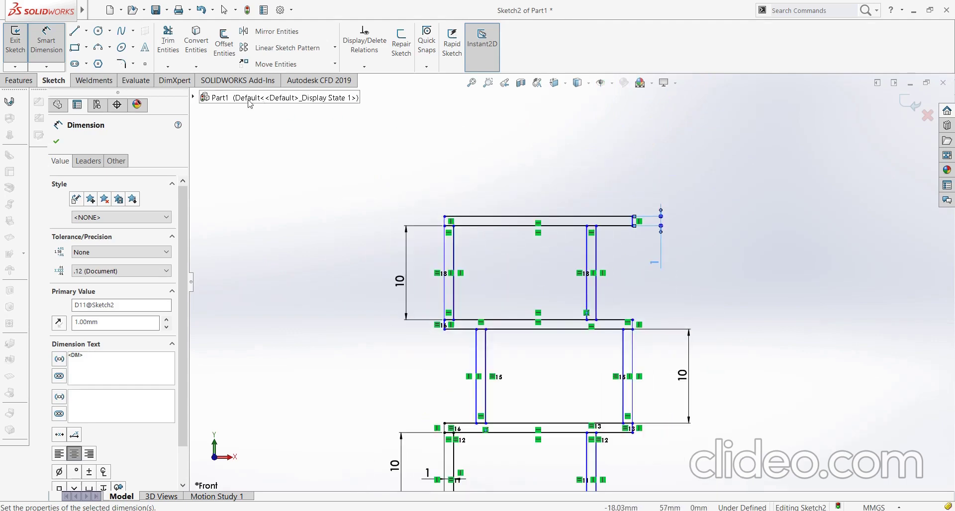
Draw two tall narrow upright rectangles, one at each end of the new top board
{"action": "left_click", "coordinate": [56, 142]}
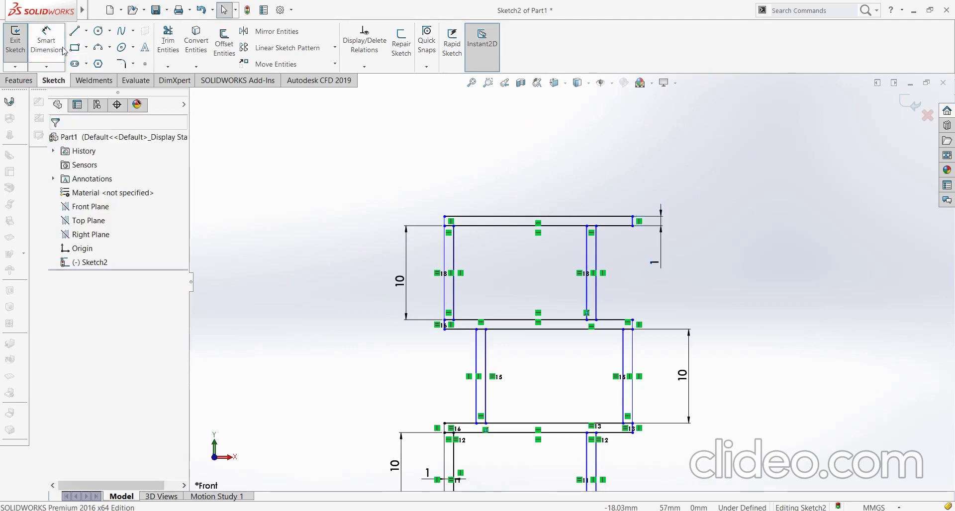
{"action": "left_click", "coordinate": [75, 47]}
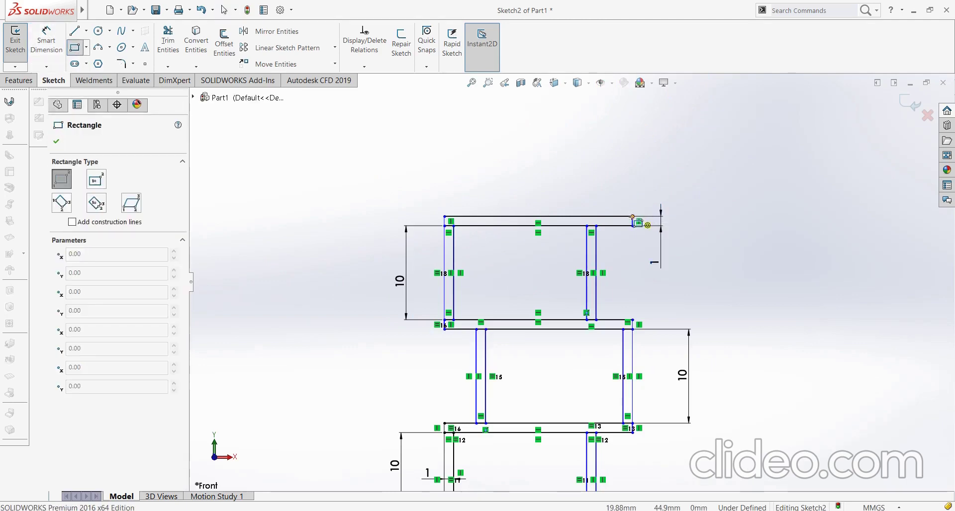
{"action": "left_click", "coordinate": [632, 218]}
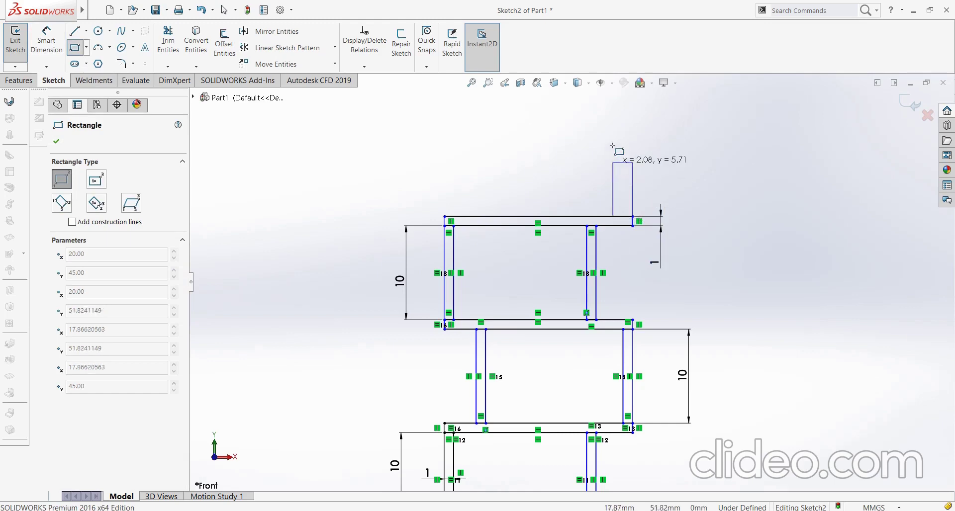
{"action": "left_click", "coordinate": [623, 112]}
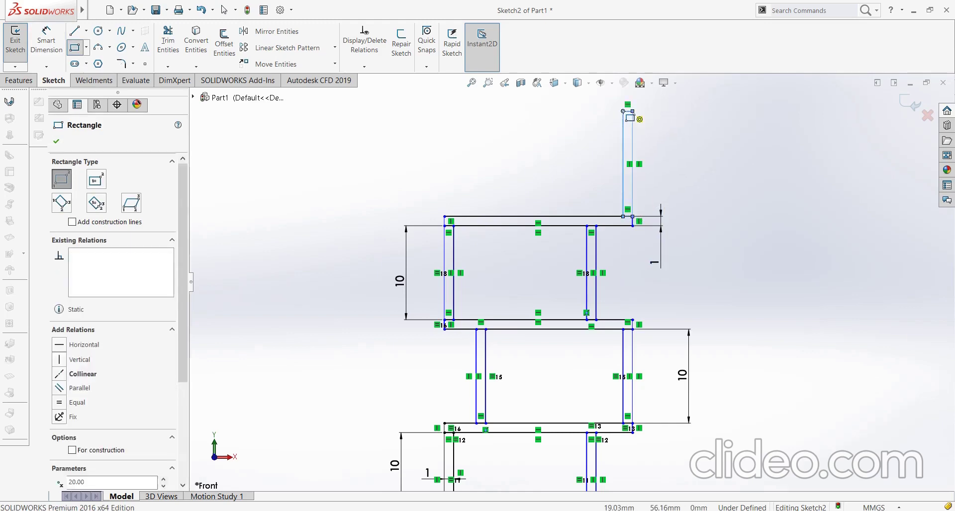
{"action": "left_click", "coordinate": [485, 217]}
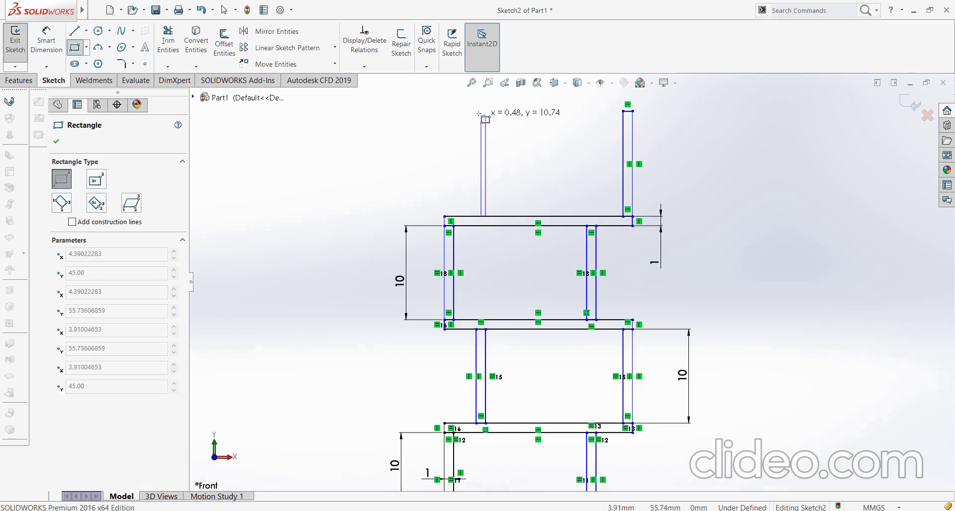
{"action": "left_click", "coordinate": [477, 112]}
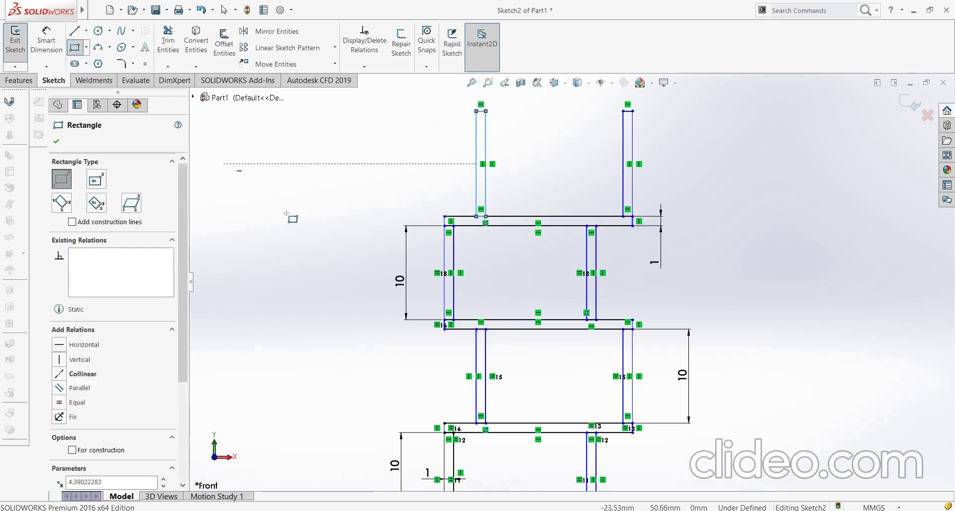
{"action": "left_click", "coordinate": [56, 141]}
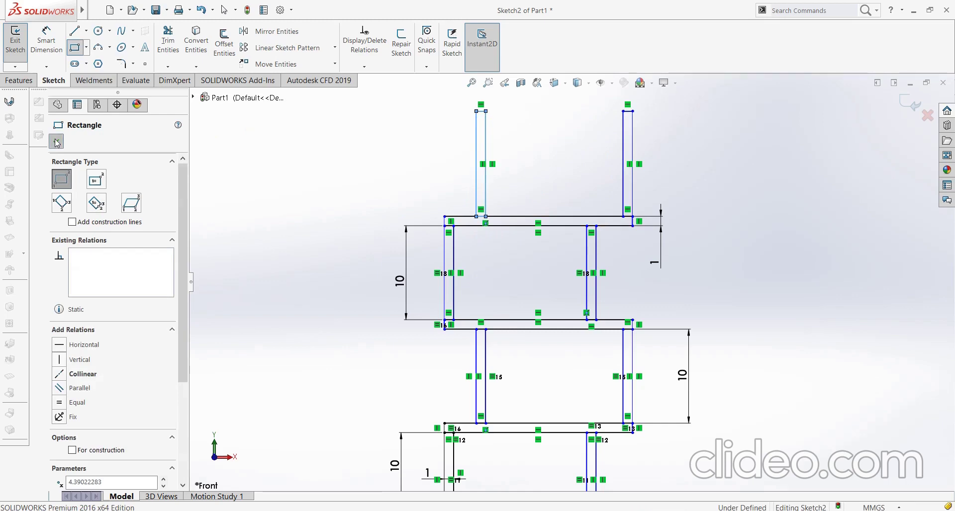
Dimension the right-hand upright's vertical side line to 10 mm
{"action": "left_click", "coordinate": [45, 60]}
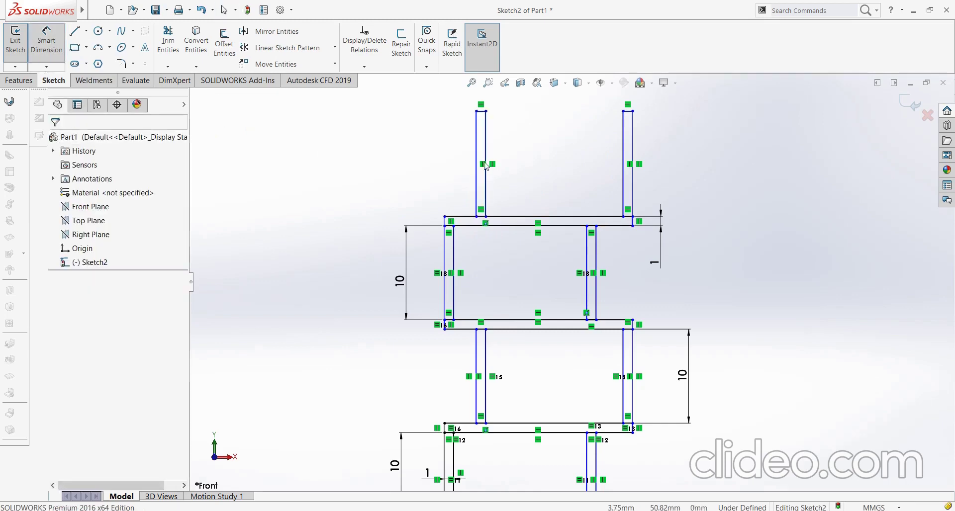
{"action": "left_click", "coordinate": [632, 185]}
{"action": "left_click", "coordinate": [698, 191]}
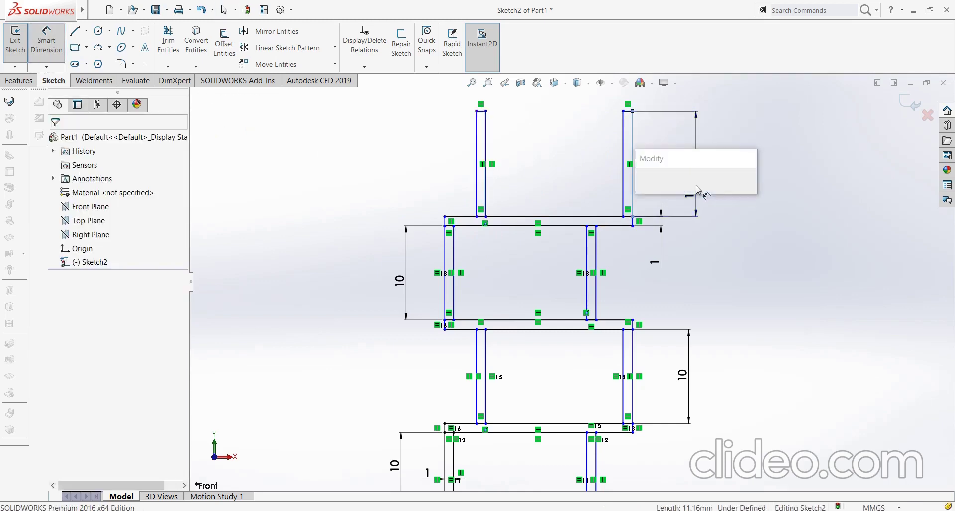
{"action": "type", "text": "10"}
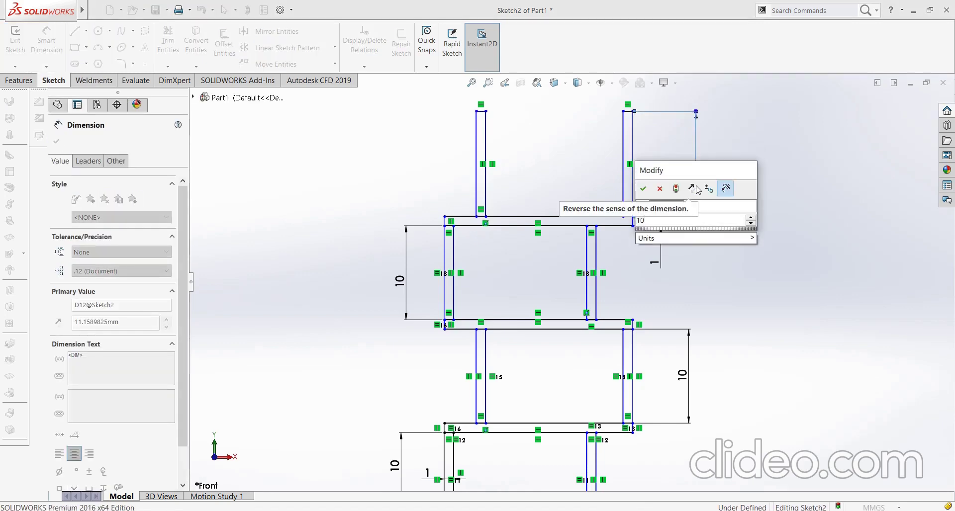
{"action": "key", "text": "Return"}
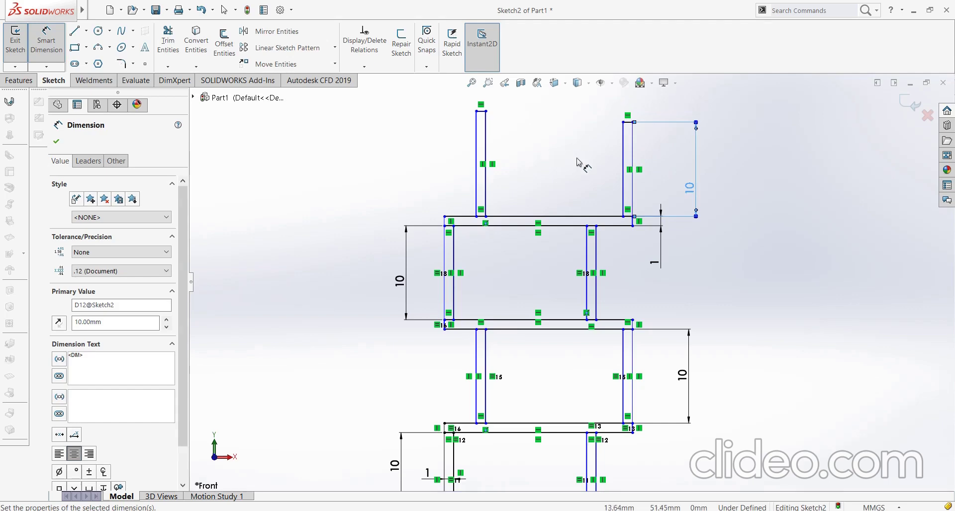
Add an Equal relation so the newest left upright matches the 10 mm right one
{"action": "left_click", "coordinate": [56, 143]}
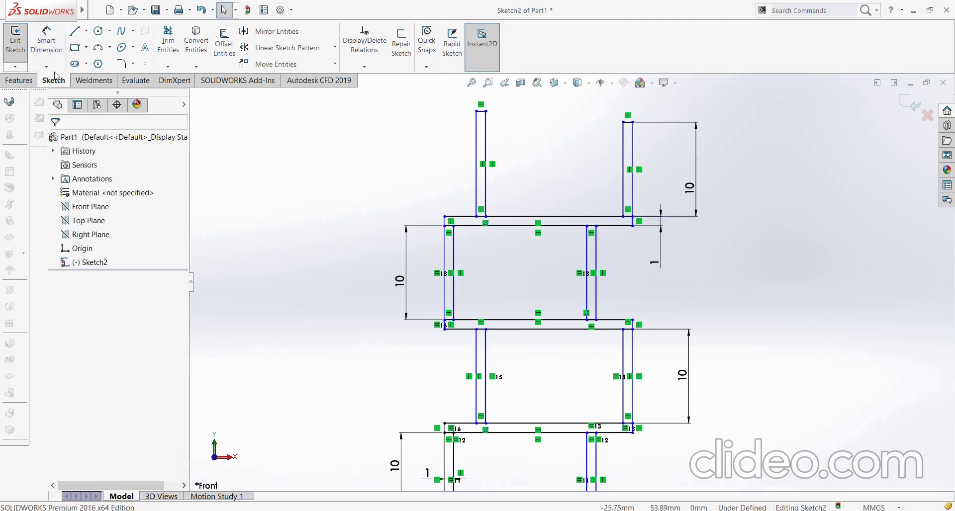
{"action": "left_click", "coordinate": [627, 179]}
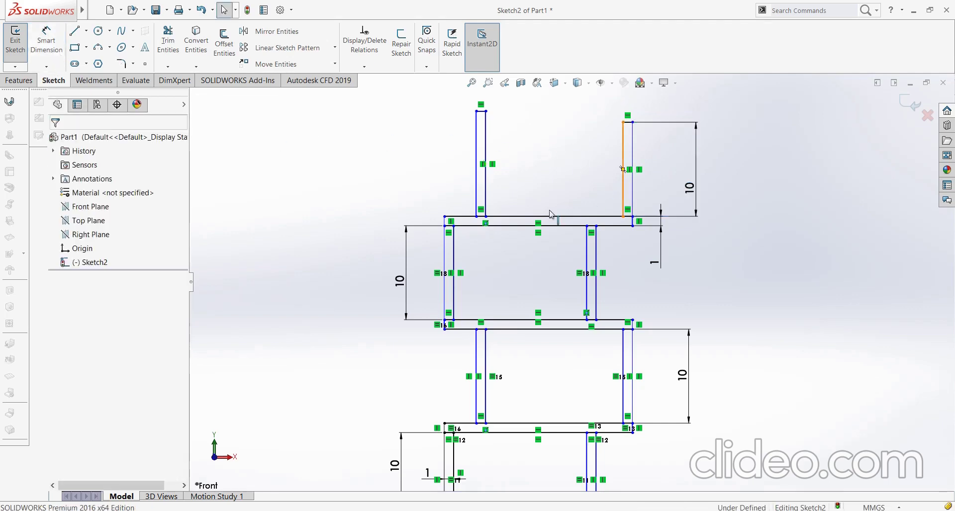
{"action": "left_click", "coordinate": [487, 193], "text": "ctrl"}
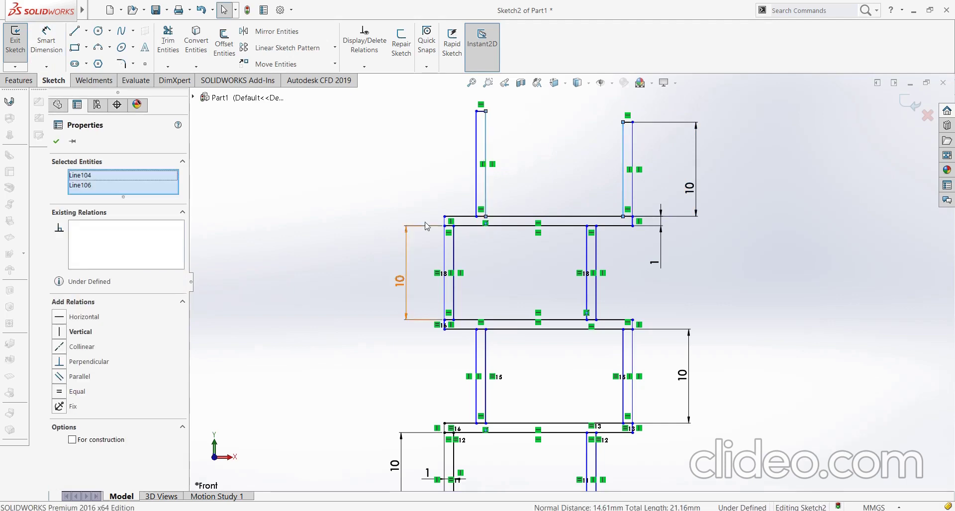
{"action": "left_click", "coordinate": [59, 393]}
{"action": "scroll", "coordinate": [513, 123], "scroll_direction": "down", "scroll_amount": 3}
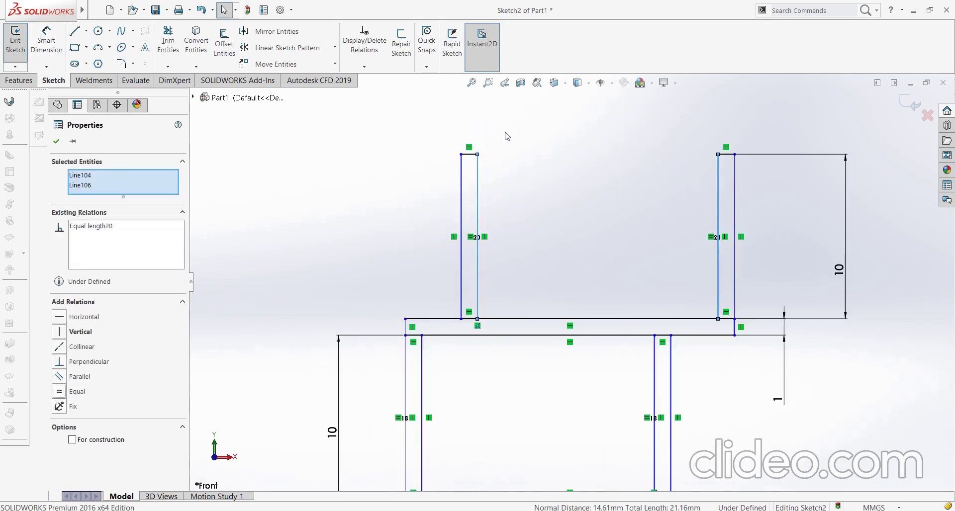
Select the top board's short 1 mm end line, then close its Line properties
{"action": "left_click", "coordinate": [473, 155]}
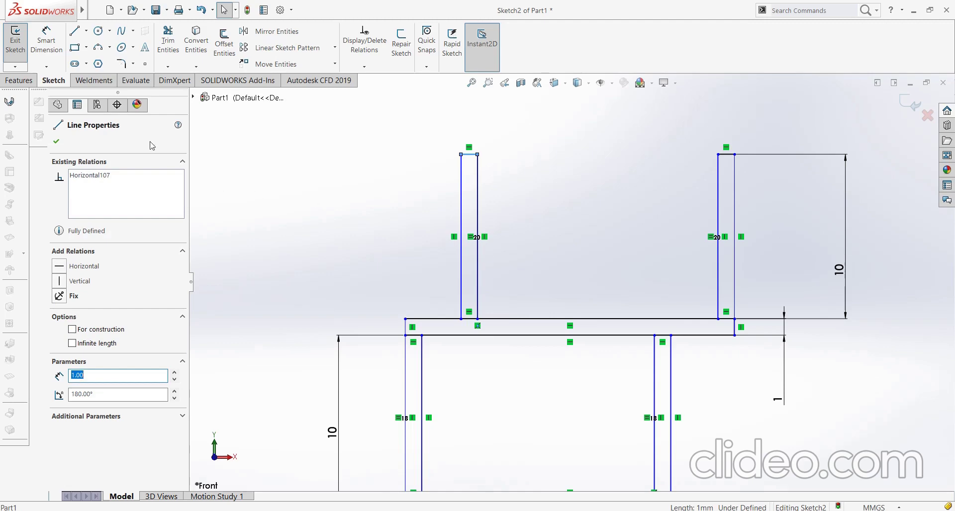
{"action": "left_click", "coordinate": [56, 145]}
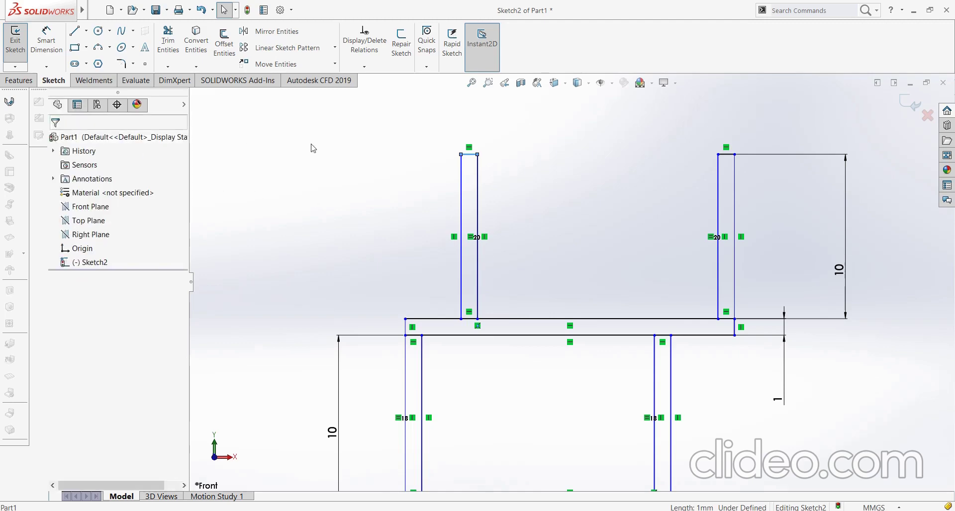
{"action": "scroll", "coordinate": [618, 219], "scroll_direction": "down", "scroll_amount": 2}
{"action": "scroll", "coordinate": [618, 223], "scroll_direction": "up", "scroll_amount": 3}
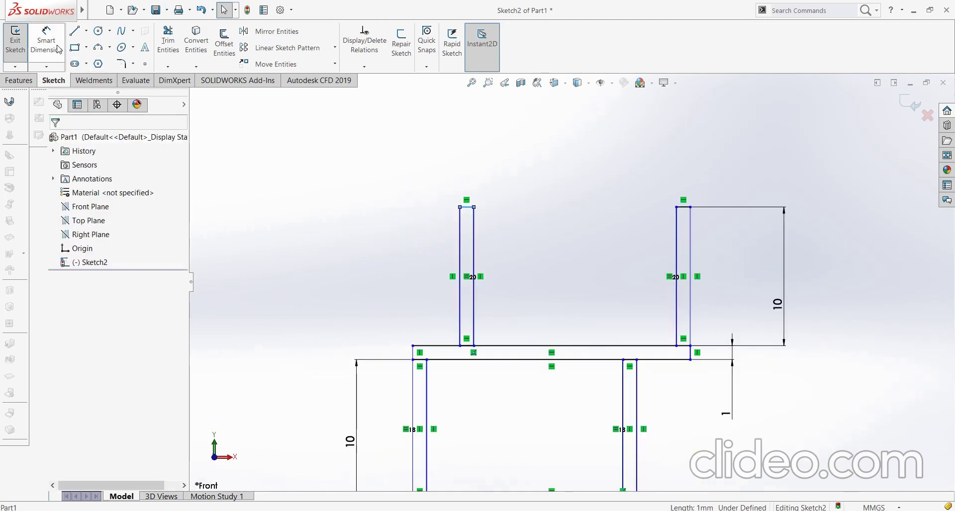
Draw a corner rectangle for the top shelf spanning above the two upper uprights
{"action": "left_click", "coordinate": [75, 47]}
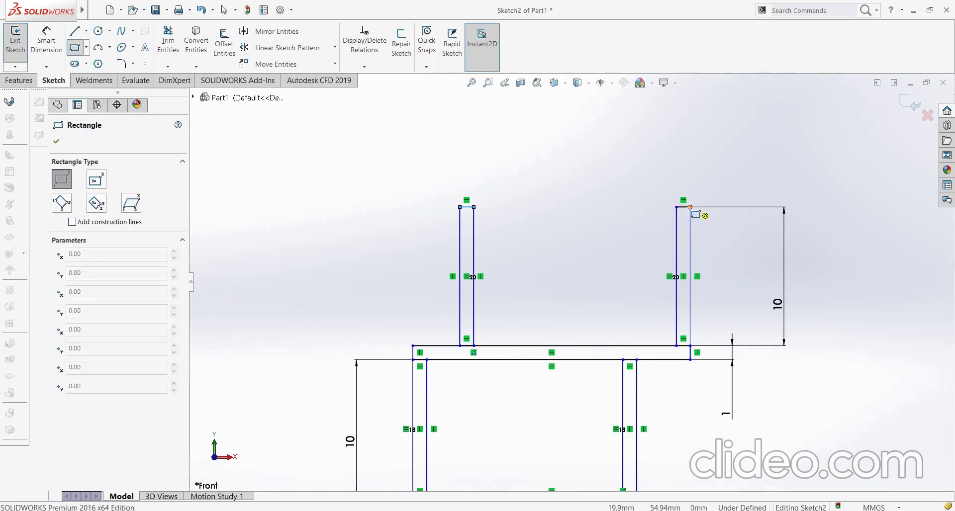
{"action": "left_click", "coordinate": [690, 208]}
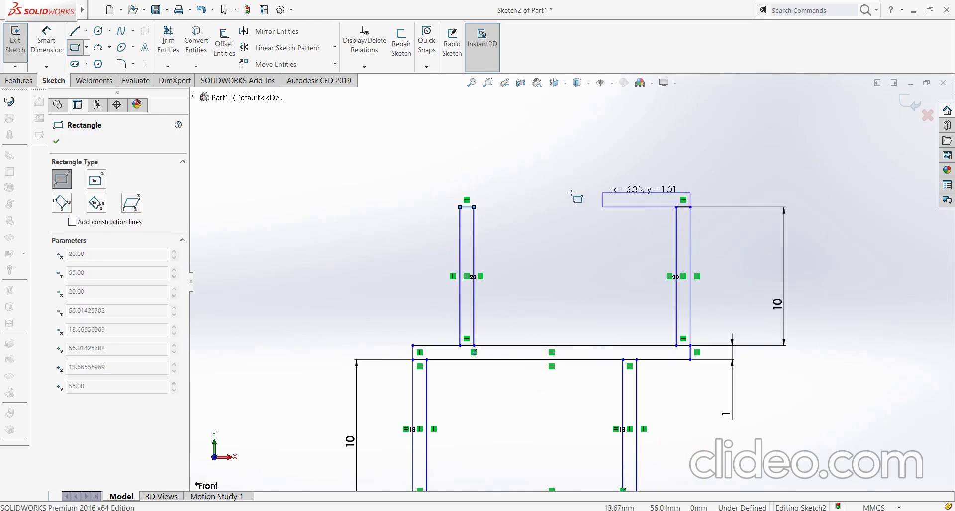
{"action": "left_click", "coordinate": [413, 190]}
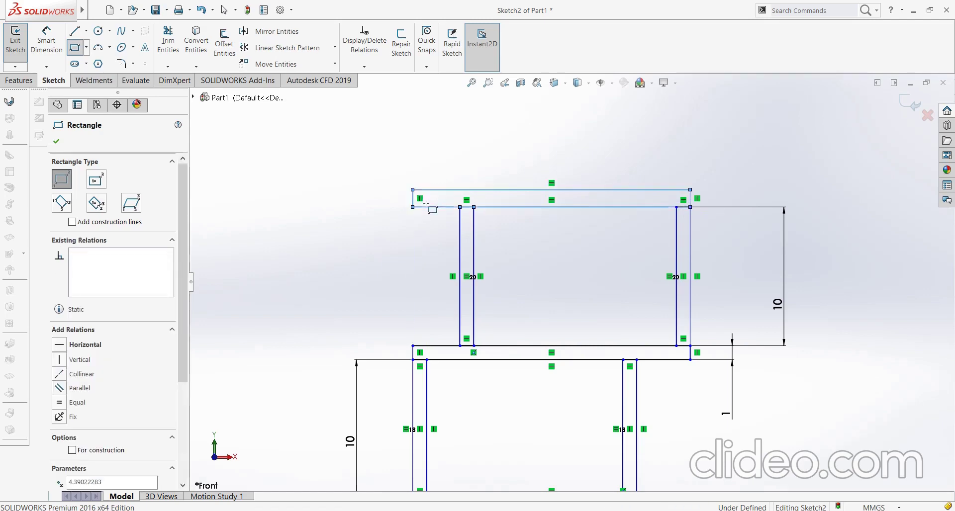
Dimension the new shelf's thickness between its top and bottom edges to 1 mm
{"action": "left_click", "coordinate": [56, 142]}
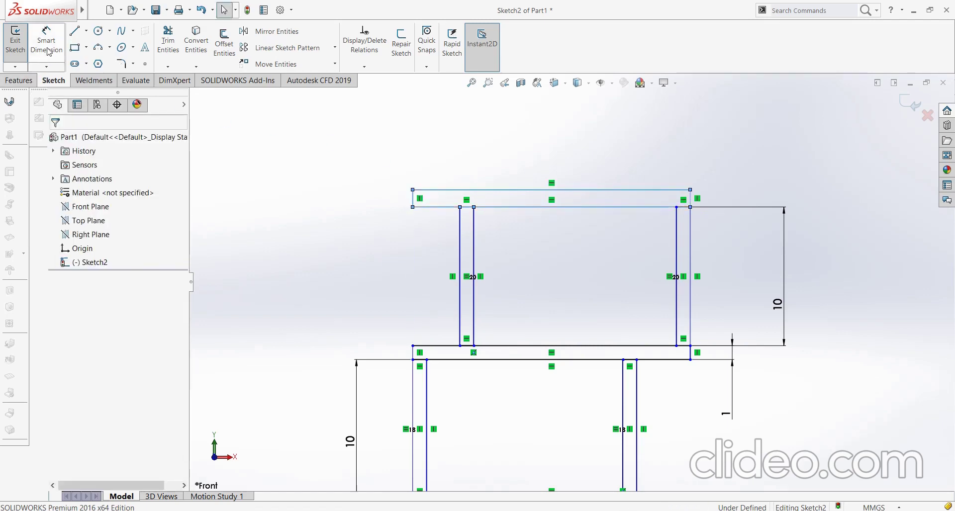
{"action": "left_click", "coordinate": [435, 207]}
{"action": "left_click", "coordinate": [435, 190]}
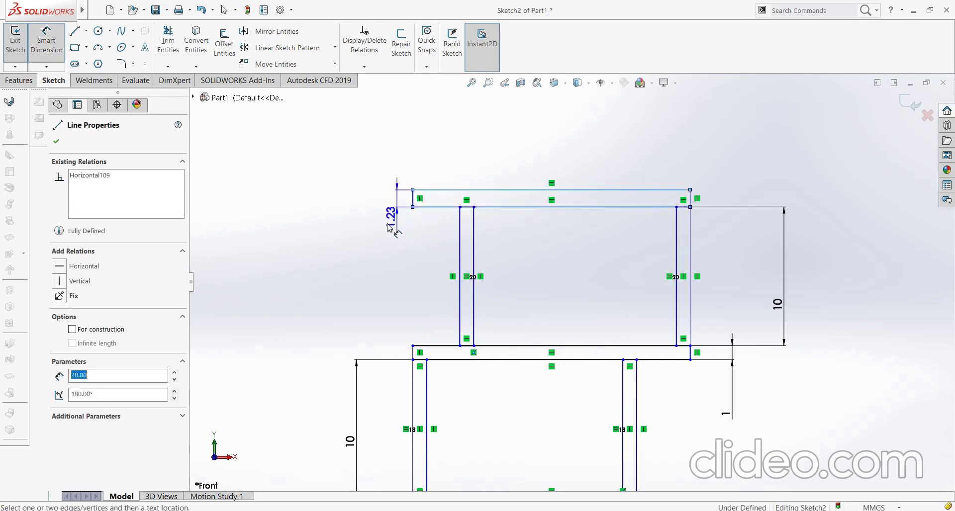
{"action": "left_click", "coordinate": [392, 253]}
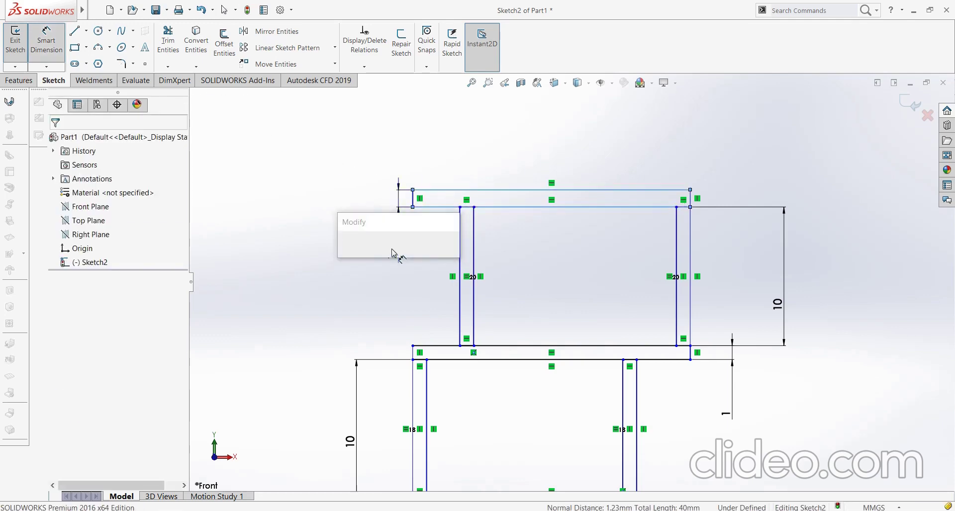
{"action": "type", "text": "1"}
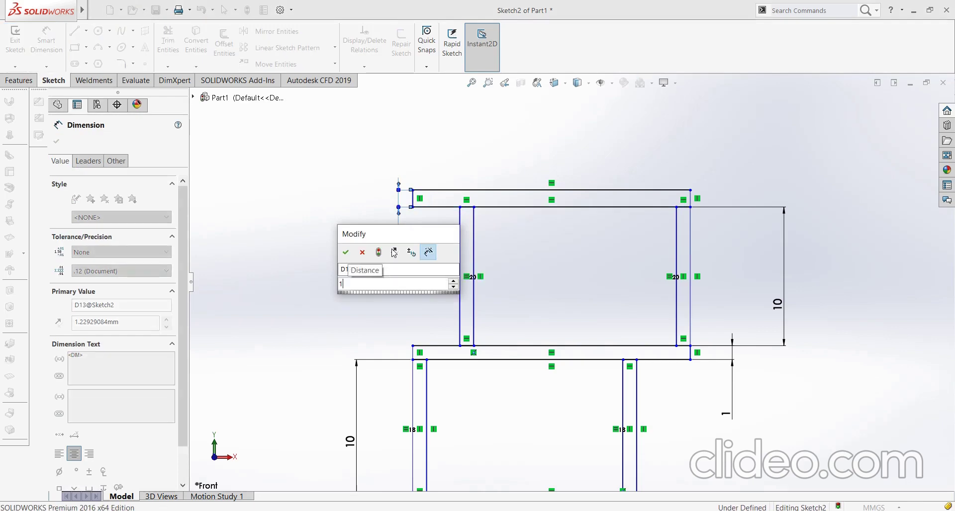
{"action": "key", "text": "Return"}
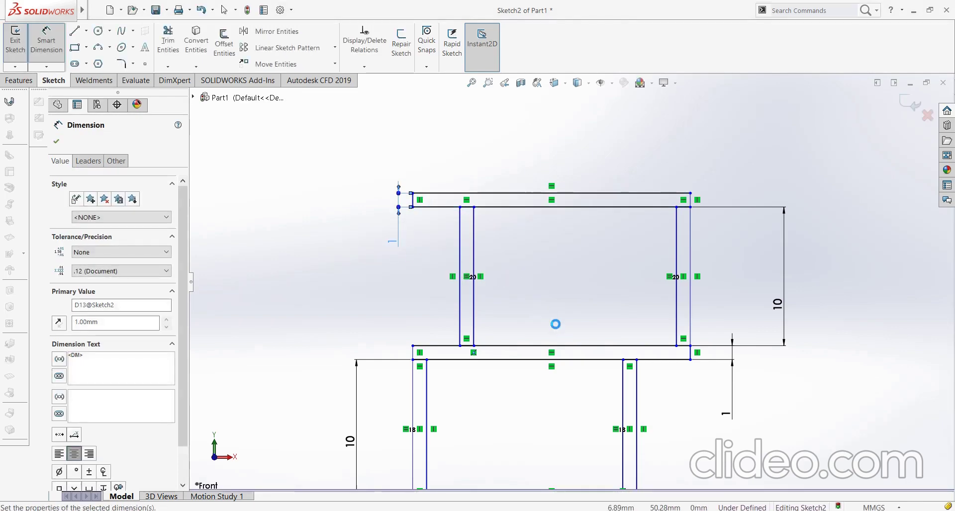
{"action": "scroll", "coordinate": [557, 397], "scroll_direction": "up", "scroll_amount": 2}
{"action": "scroll", "coordinate": [556, 396], "scroll_direction": "up", "scroll_amount": 2}
{"action": "scroll", "coordinate": [614, 460], "scroll_direction": "up", "scroll_amount": 2}
{"action": "scroll", "coordinate": [593, 453], "scroll_direction": "up", "scroll_amount": 2}
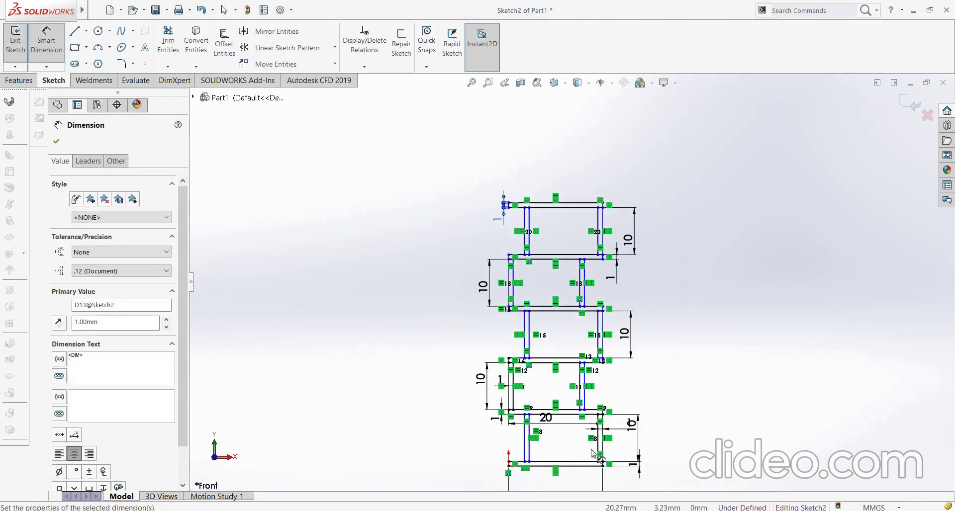
{"action": "scroll", "coordinate": [593, 454], "scroll_direction": "down", "scroll_amount": 1}
{"action": "scroll", "coordinate": [572, 413], "scroll_direction": "down", "scroll_amount": 2}
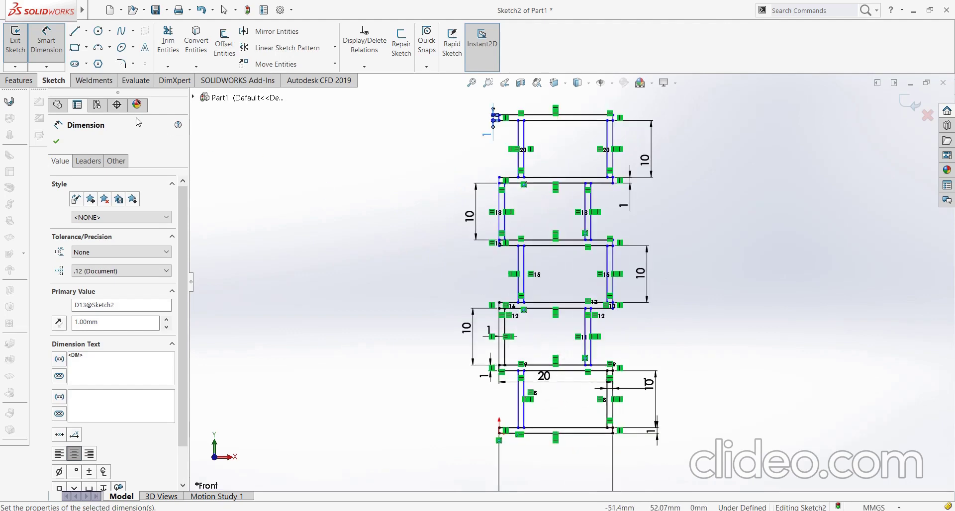
{"action": "left_click", "coordinate": [57, 142]}
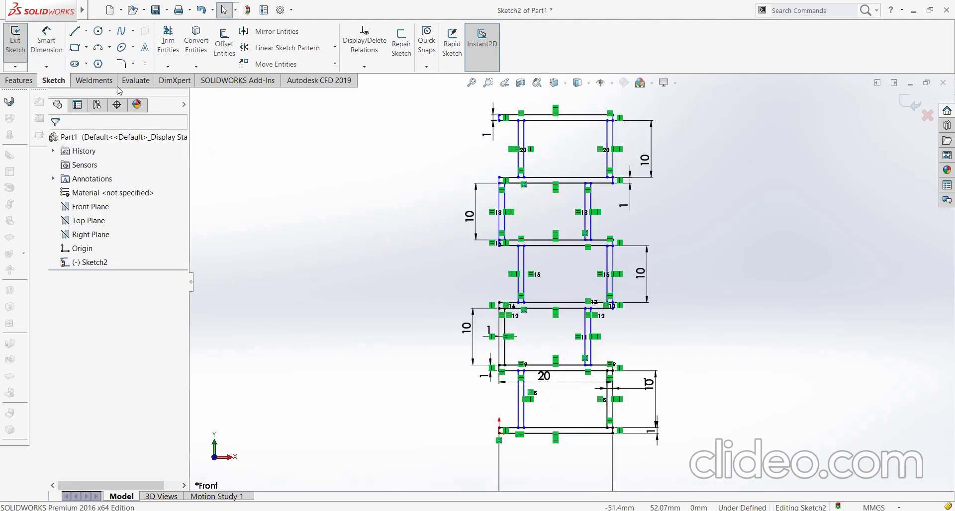
Show the Weldments tools, try extruding the bottom shelf and right-hand contours, then cancel
{"action": "left_click", "coordinate": [110, 84]}
{"action": "left_click", "coordinate": [158, 44]}
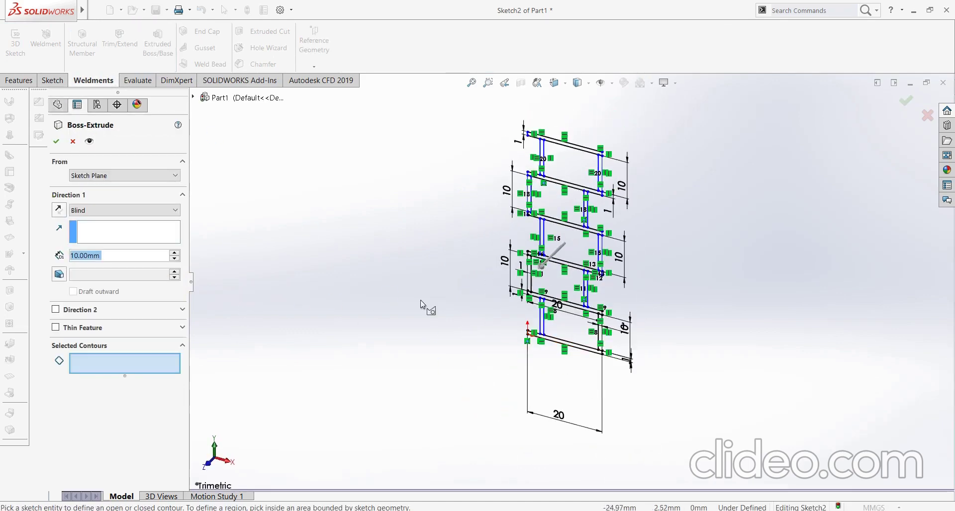
{"action": "scroll", "coordinate": [610, 265], "scroll_direction": "down", "scroll_amount": 2}
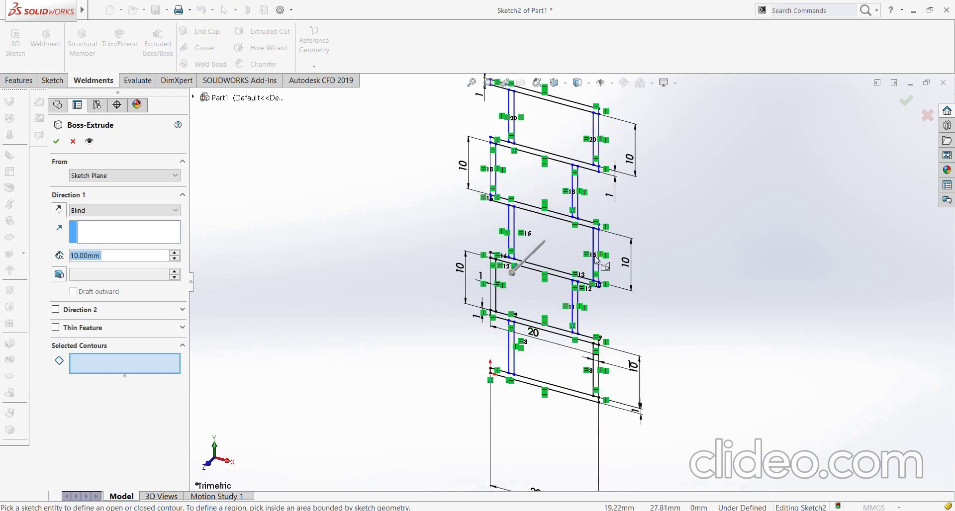
{"action": "left_click", "coordinate": [583, 398]}
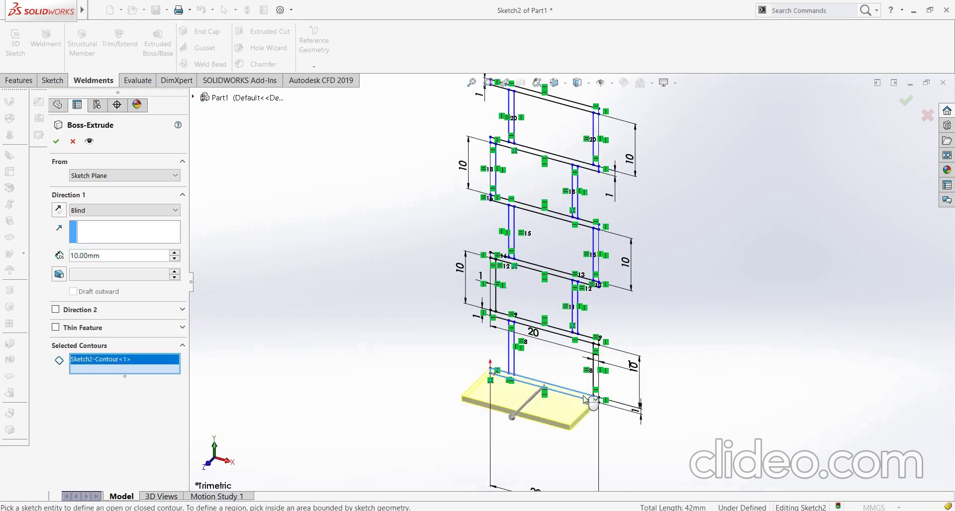
{"action": "mouse_move", "coordinate": [654, 322]}
{"action": "middle_mouse_down"}
{"action": "mouse_move", "coordinate": [637, 334]}
{"action": "mouse_move", "coordinate": [658, 282]}
{"action": "mouse_move", "coordinate": [639, 333]}
{"action": "middle_mouse_up"}
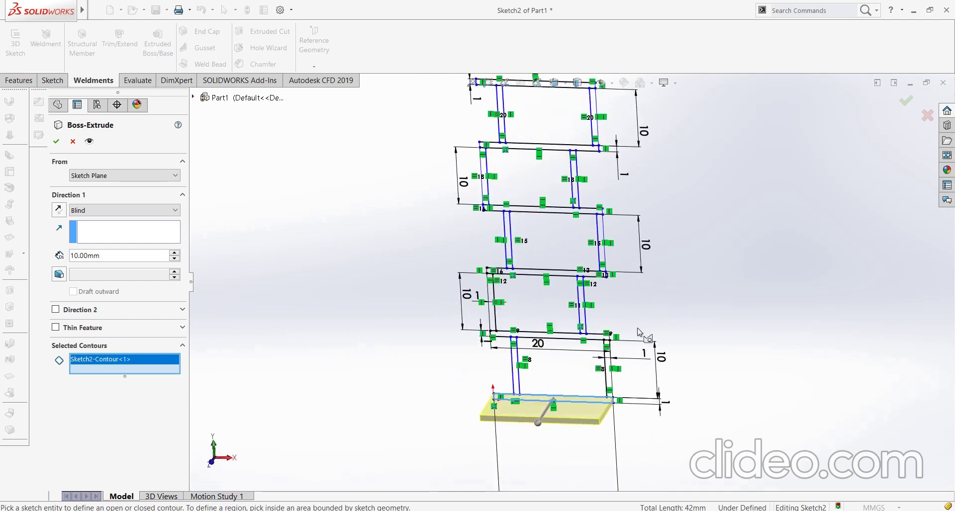
{"action": "left_click", "coordinate": [611, 380]}
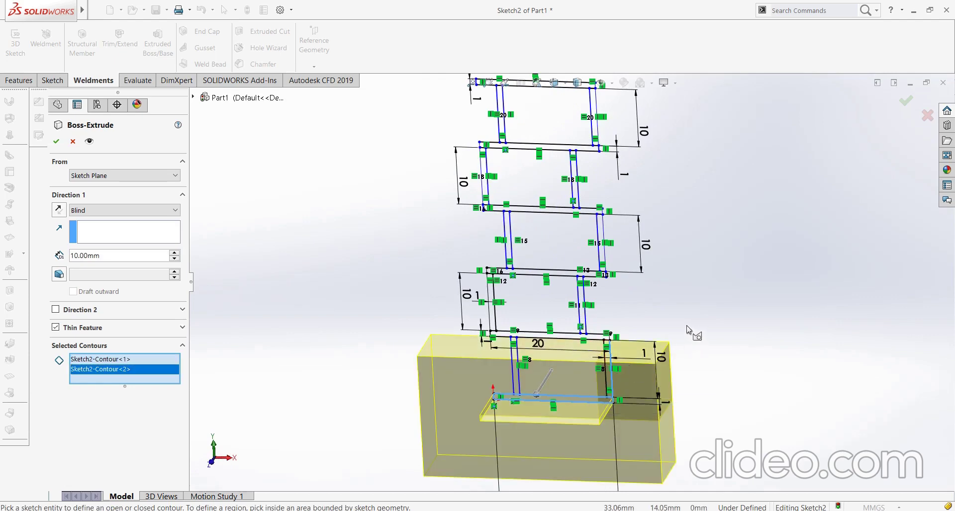
{"action": "left_click", "coordinate": [72, 142]}
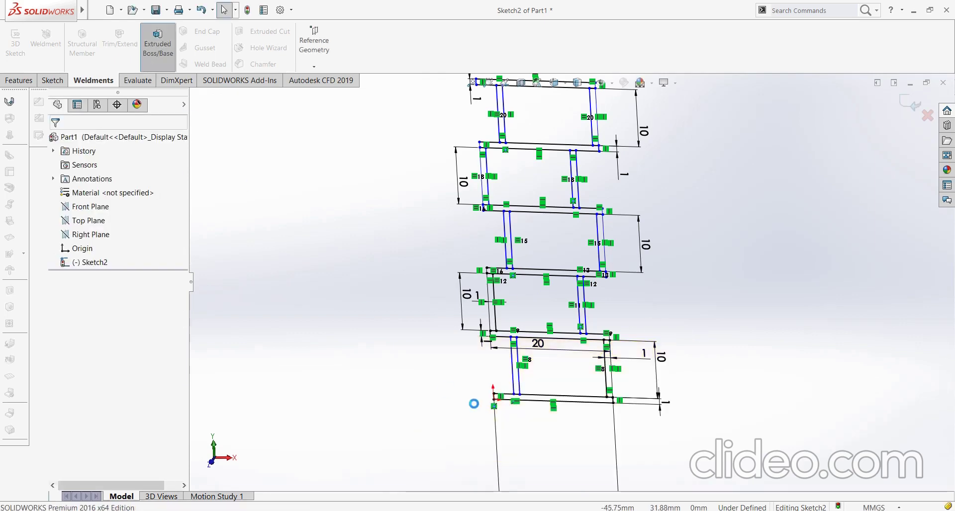
Select the bottom shelf plus the uprights and shelf strips of the lower three levels as contours
{"action": "scroll", "coordinate": [580, 396], "scroll_direction": "down", "scroll_amount": 2}
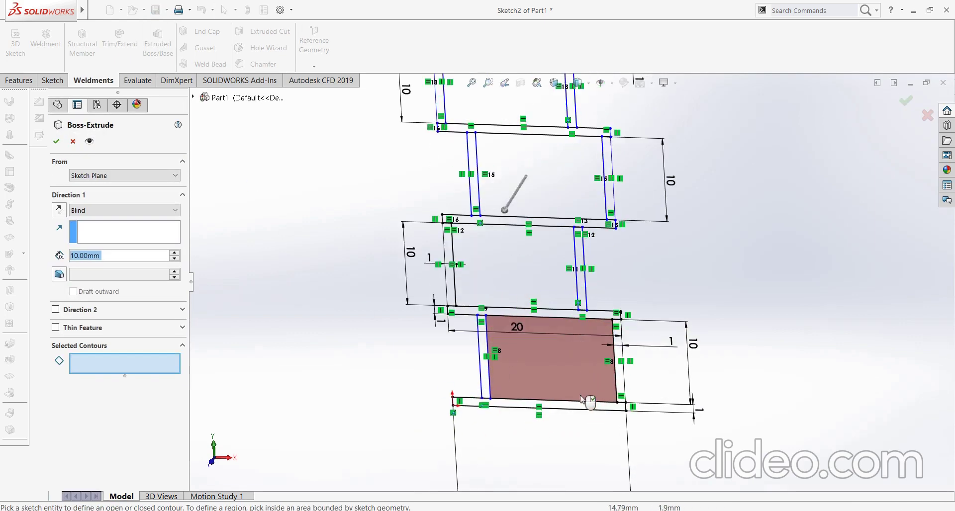
{"action": "left_click", "coordinate": [587, 407]}
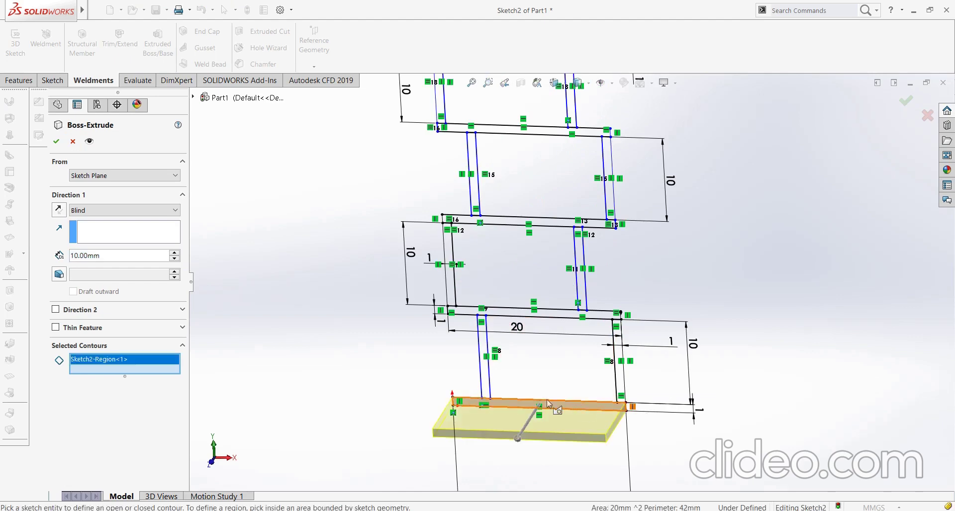
{"action": "left_click", "coordinate": [485, 383]}
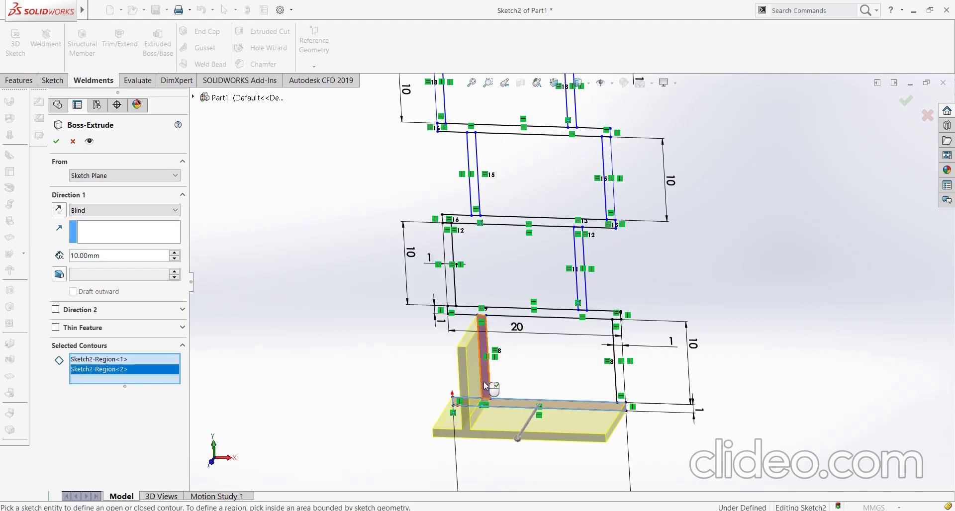
{"action": "left_click", "coordinate": [621, 383]}
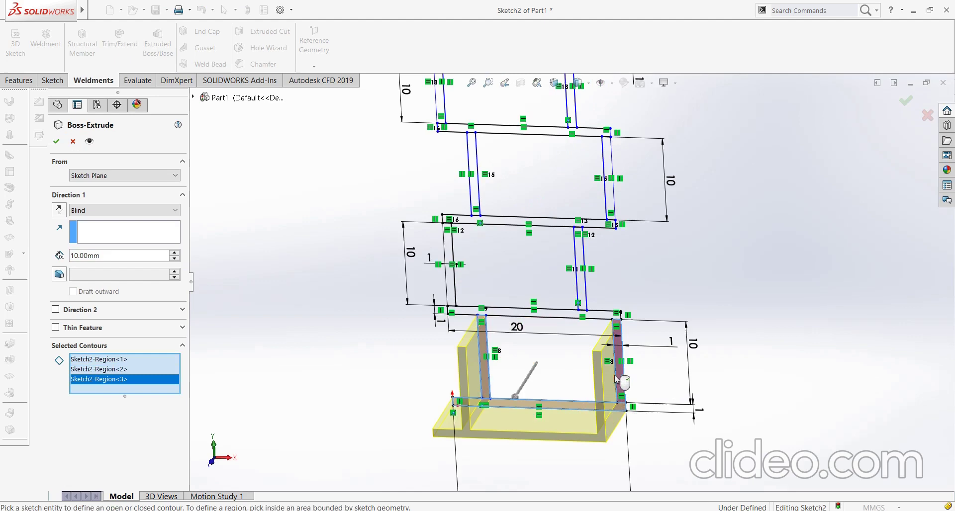
{"action": "left_click", "coordinate": [552, 313]}
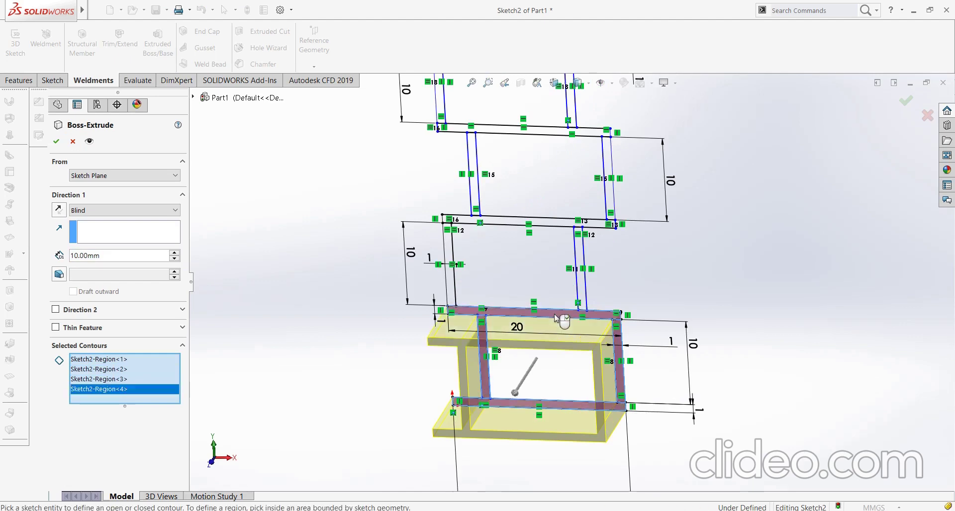
{"action": "left_click", "coordinate": [579, 288]}
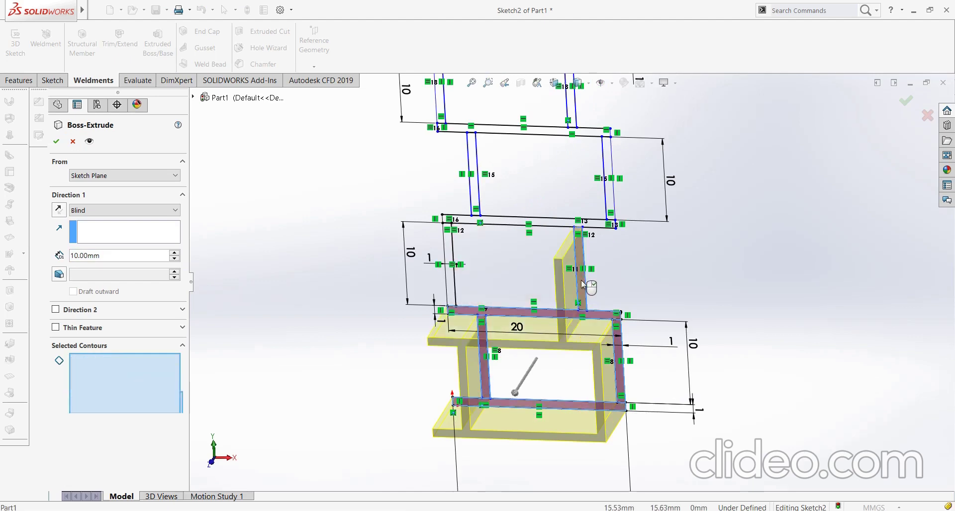
{"action": "left_click", "coordinate": [452, 256]}
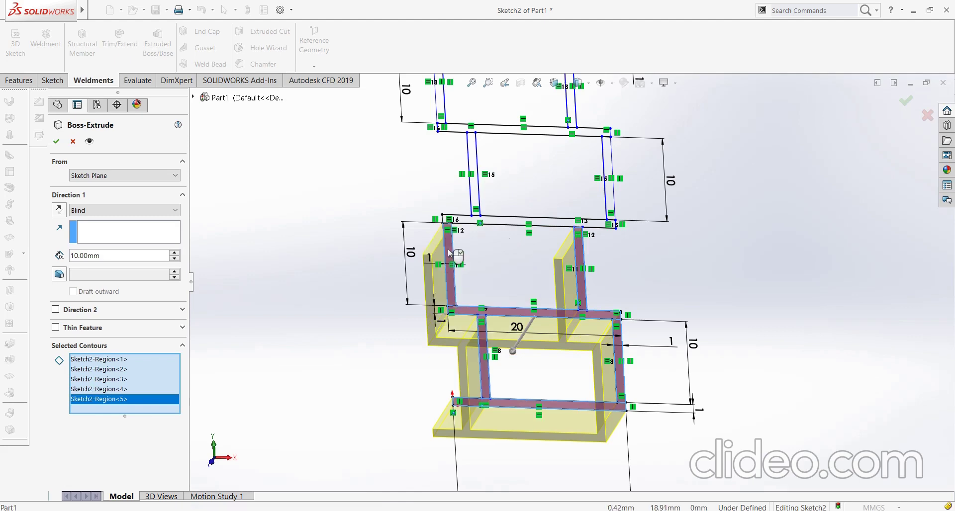
{"action": "left_click", "coordinate": [512, 222]}
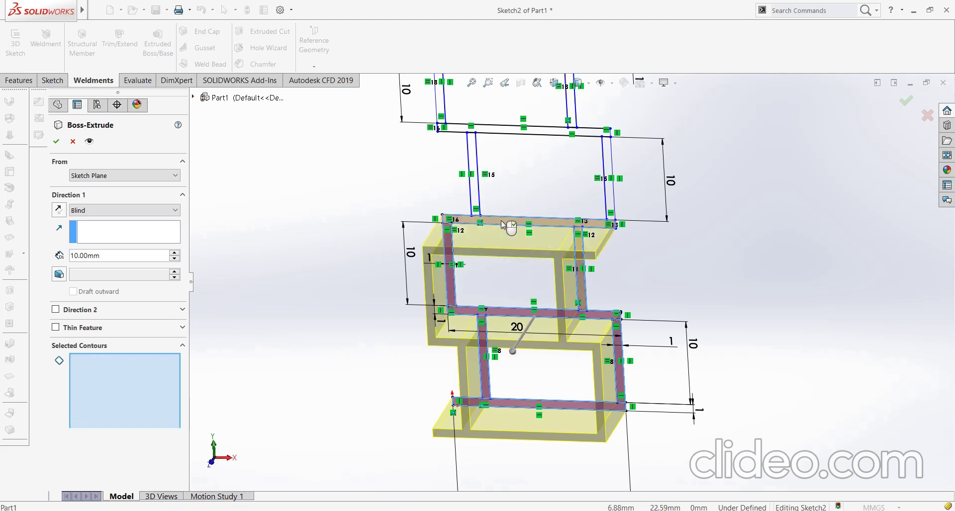
{"action": "left_click", "coordinate": [473, 194]}
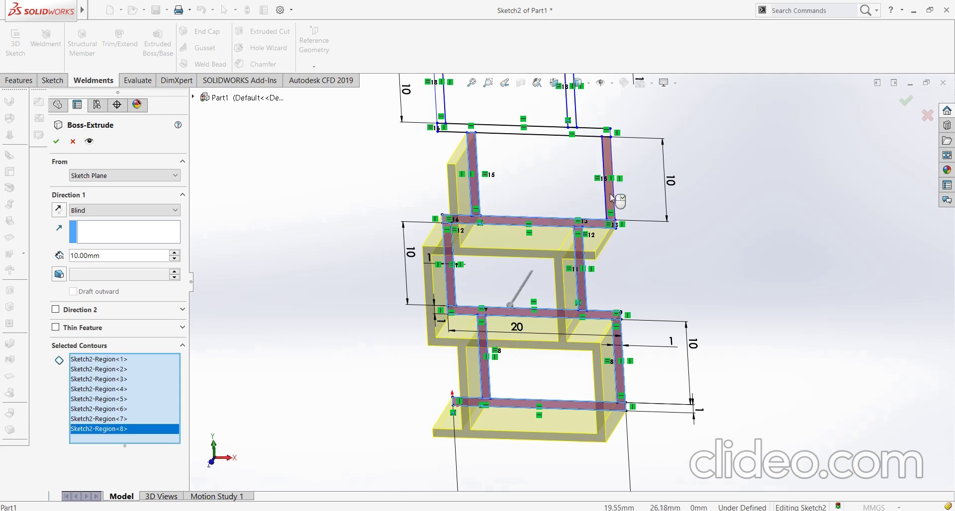
{"action": "left_click", "coordinate": [609, 192]}
{"action": "left_click", "coordinate": [537, 134]}
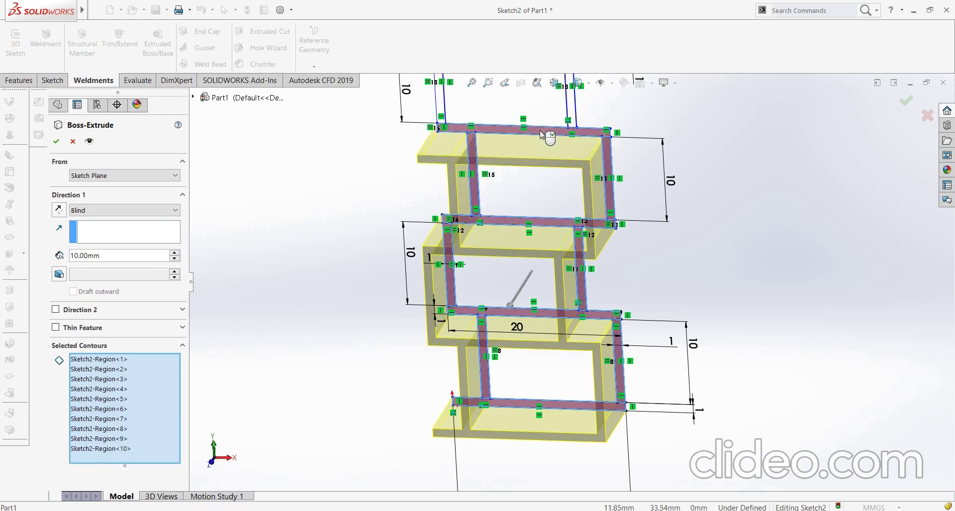
Add the remaining upper-left, right, top and topmost strips to the selected contours
{"action": "scroll", "coordinate": [535, 138], "scroll_direction": "up", "scroll_amount": 5}
{"action": "scroll", "coordinate": [533, 141], "scroll_direction": "down", "scroll_amount": 5}
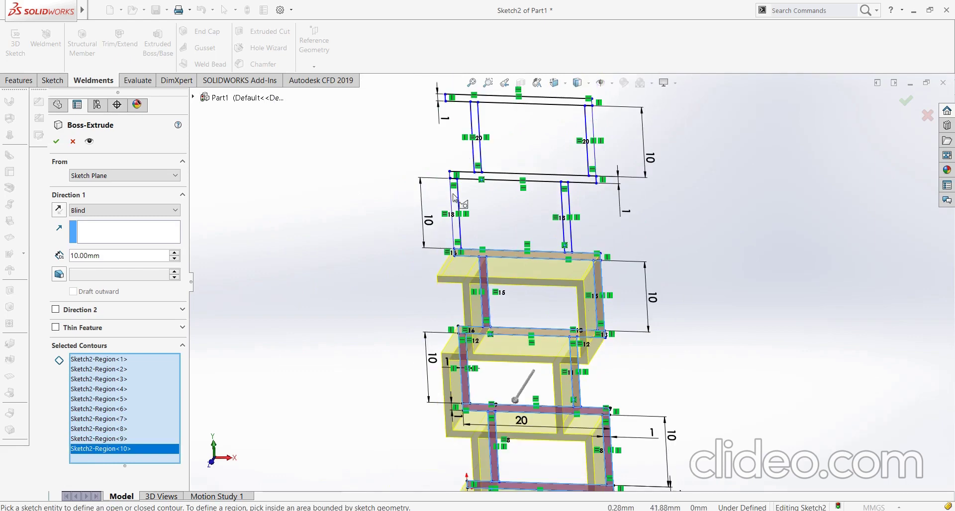
{"action": "scroll", "coordinate": [463, 220], "scroll_direction": "up", "scroll_amount": 2}
{"action": "scroll", "coordinate": [463, 221], "scroll_direction": "up", "scroll_amount": 2}
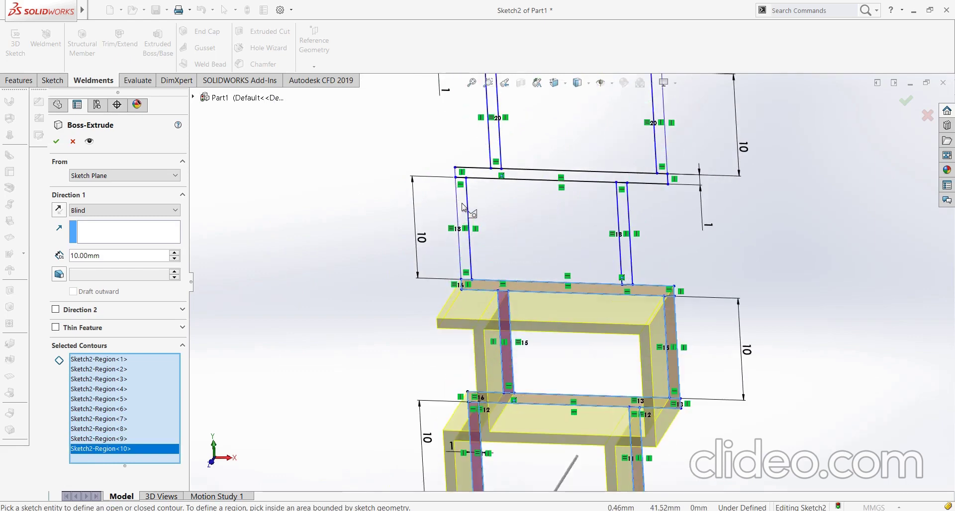
{"action": "left_click", "coordinate": [462, 208]}
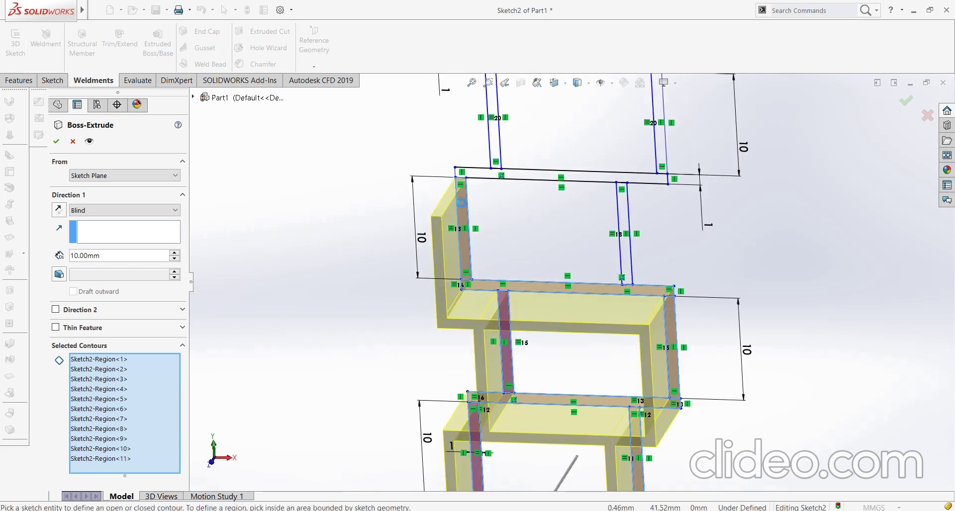
{"action": "left_click", "coordinate": [621, 216]}
{"action": "left_click", "coordinate": [600, 177]}
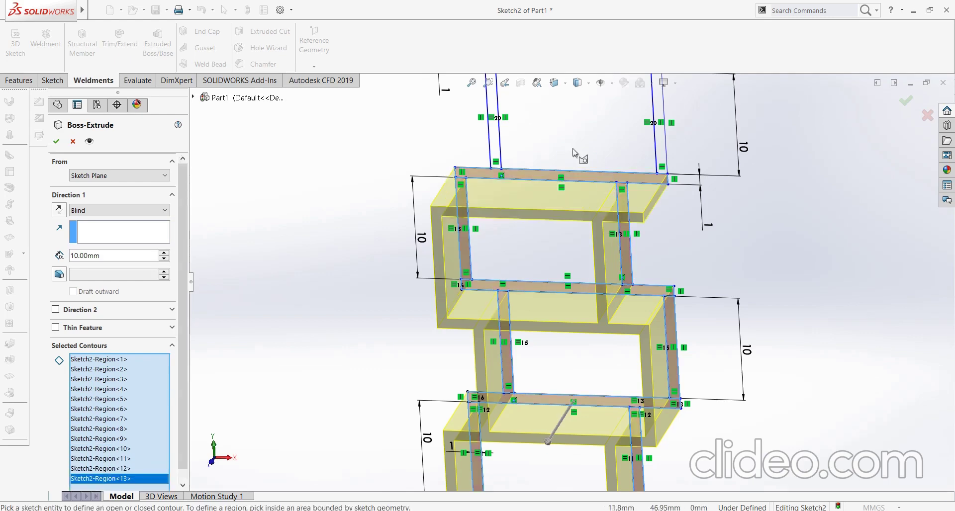
{"action": "left_click", "coordinate": [496, 144]}
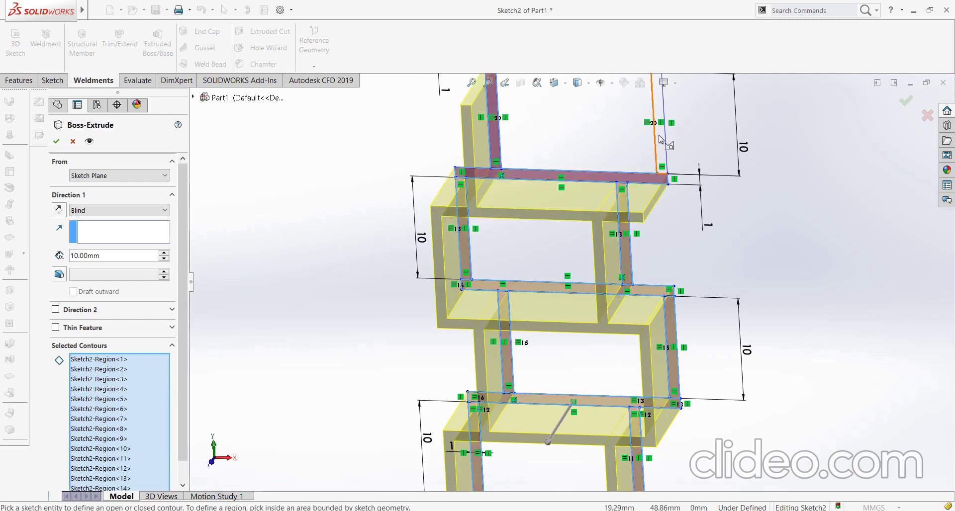
{"action": "scroll", "coordinate": [642, 129], "scroll_direction": "down", "scroll_amount": 3}
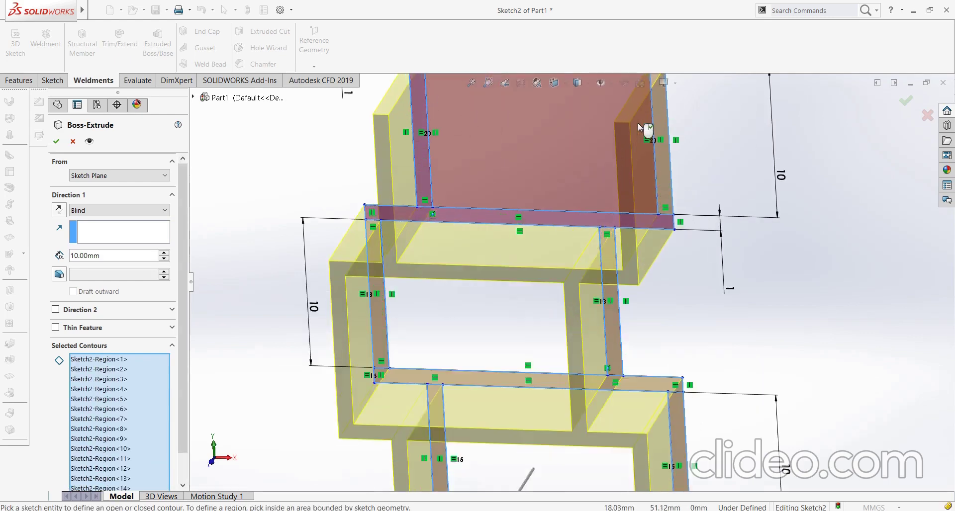
{"action": "scroll", "coordinate": [637, 123], "scroll_direction": "up", "scroll_amount": 3}
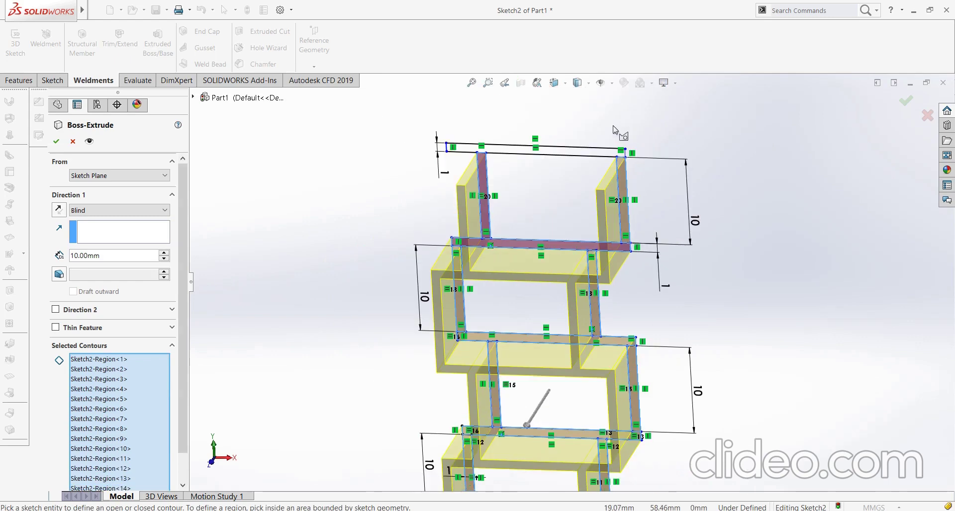
{"action": "left_click", "coordinate": [556, 153]}
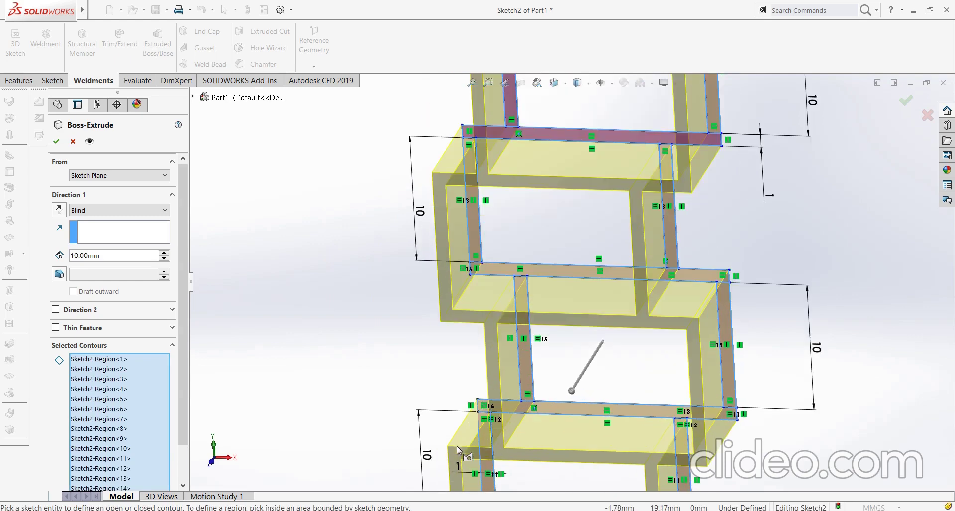
{"action": "middle_click_drag", "start_coordinate": [457, 473], "coordinate": [500, 410], "text": "ctrl"}
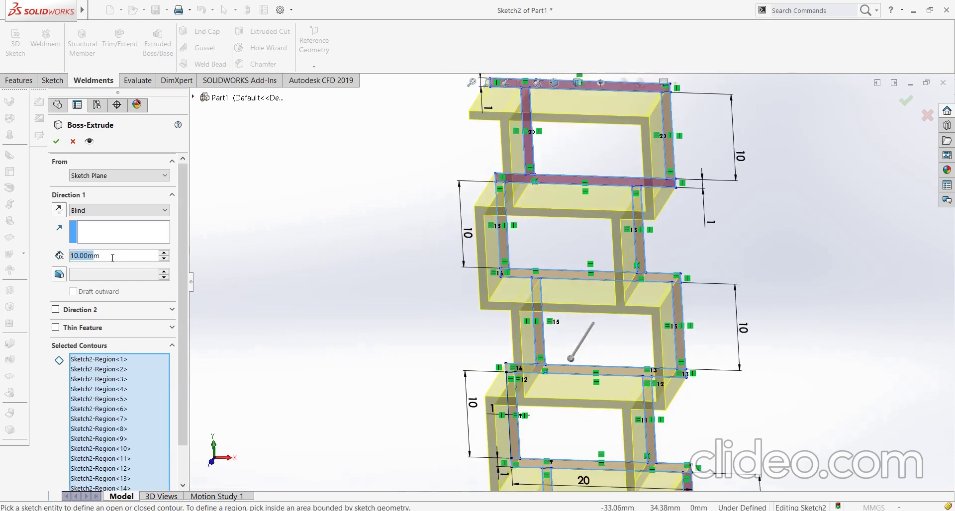
Set the Blind extrusion depth to 15 mm and accept the Boss-Extrude
{"action": "type", "text": "1"}
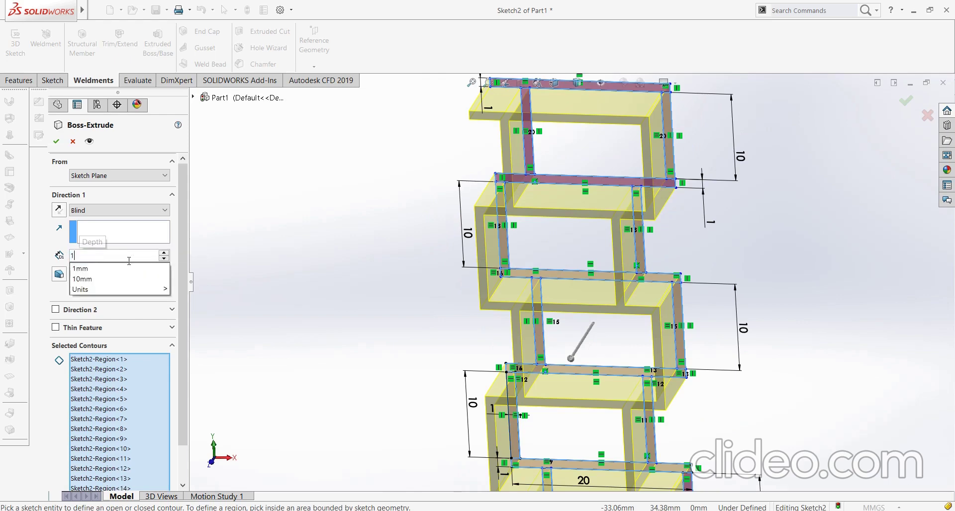
{"action": "type", "text": "5"}
{"action": "key", "text": "Return"}
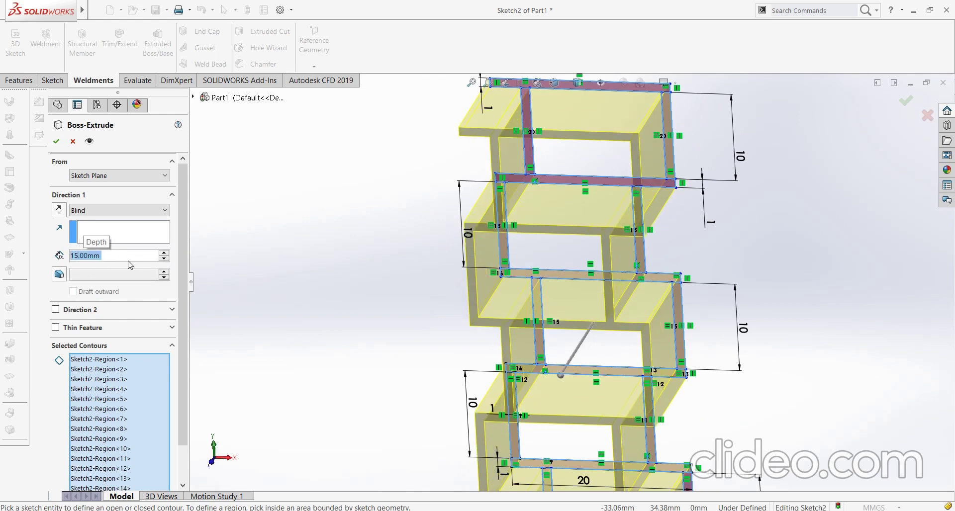
{"action": "scroll", "coordinate": [658, 389], "scroll_direction": "up", "scroll_amount": 3}
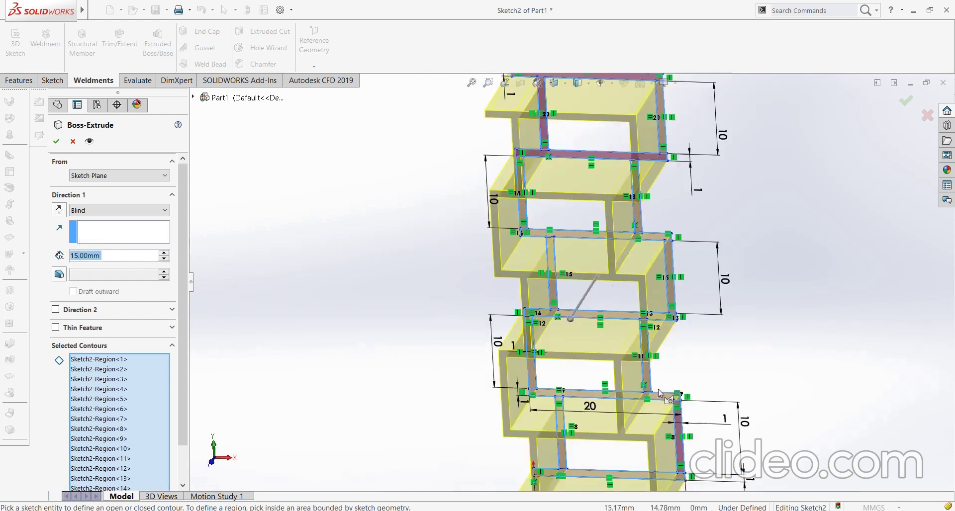
{"action": "scroll", "coordinate": [660, 386], "scroll_direction": "up", "scroll_amount": 2}
{"action": "scroll", "coordinate": [660, 387], "scroll_direction": "up", "scroll_amount": 2}
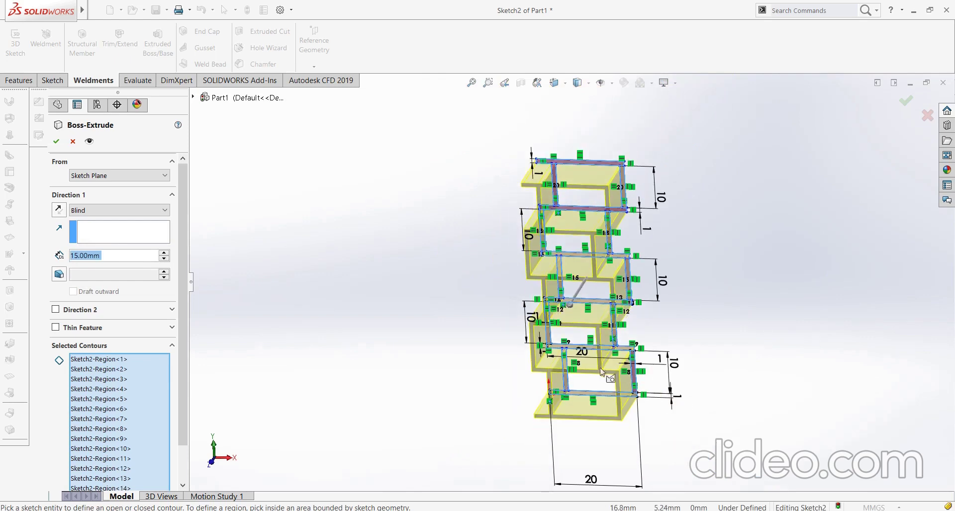
{"action": "left_click", "coordinate": [56, 142]}
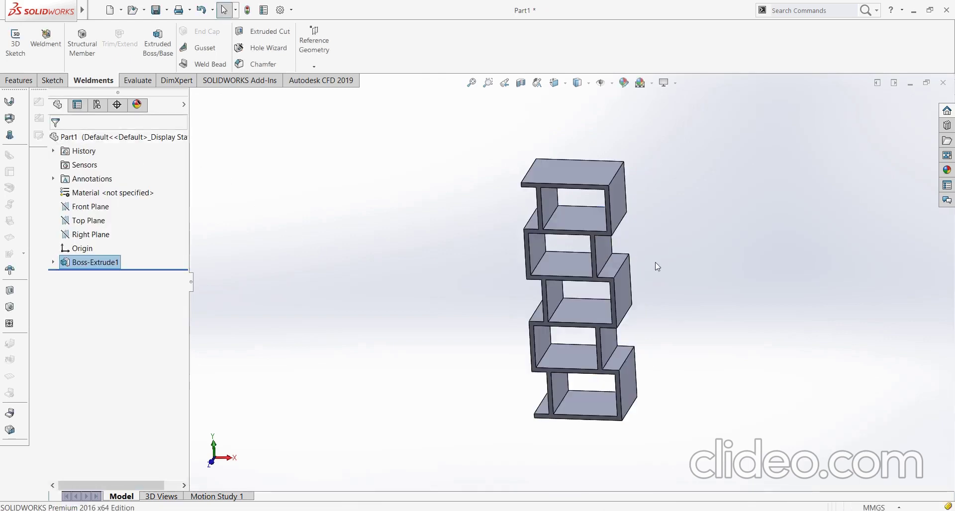
{"action": "mouse_move", "coordinate": [667, 272]}
{"action": "middle_mouse_down"}
{"action": "mouse_move", "coordinate": [715, 260]}
{"action": "mouse_move", "coordinate": [729, 285]}
{"action": "mouse_move", "coordinate": [693, 266]}
{"action": "mouse_move", "coordinate": [705, 320]}
{"action": "mouse_move", "coordinate": [692, 304]}
{"action": "mouse_move", "coordinate": [695, 262]}
{"action": "mouse_move", "coordinate": [682, 230]}
{"action": "mouse_move", "coordinate": [705, 230]}
{"action": "mouse_move", "coordinate": [713, 246]}
{"action": "middle_mouse_up"}
{"action": "left_click", "coordinate": [95, 195]}
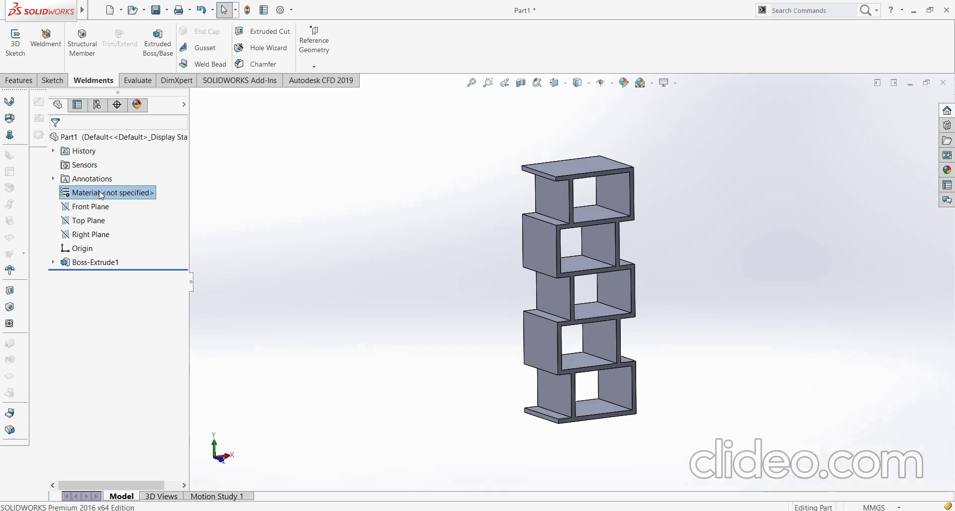
Apply polished rosewood 2d from Appearances > Organic > Wood to the whole shelf body
{"action": "left_click", "coordinate": [940, 167]}
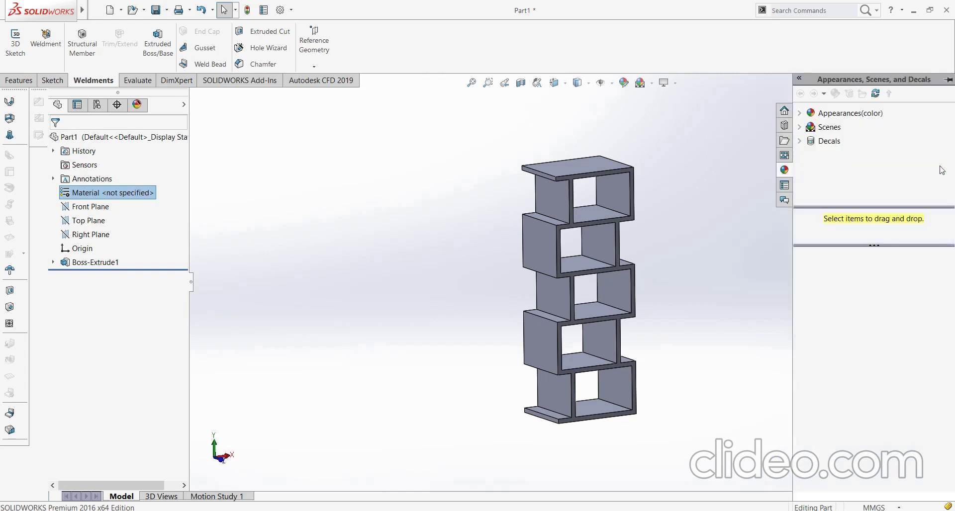
{"action": "left_click", "coordinate": [802, 120]}
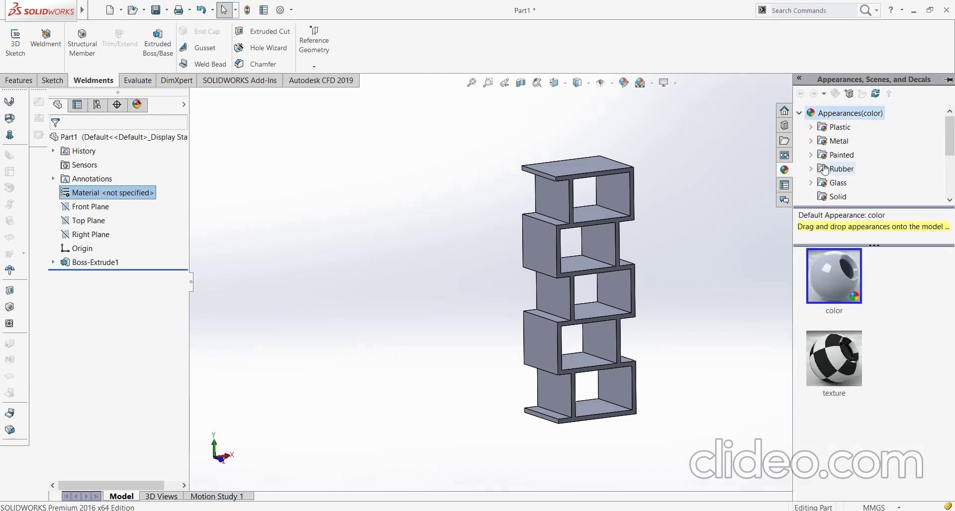
{"action": "scroll", "coordinate": [825, 170], "scroll_direction": "down", "scroll_amount": 3}
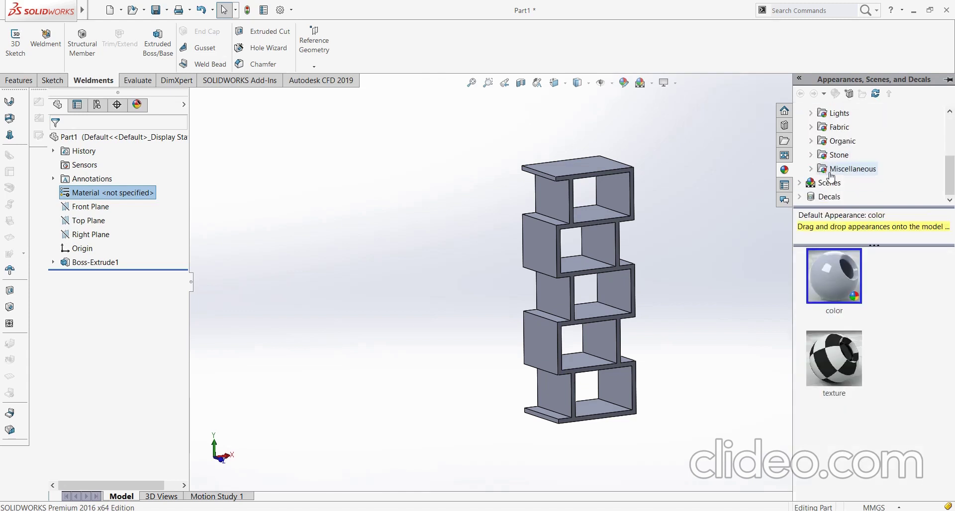
{"action": "left_click", "coordinate": [811, 142]}
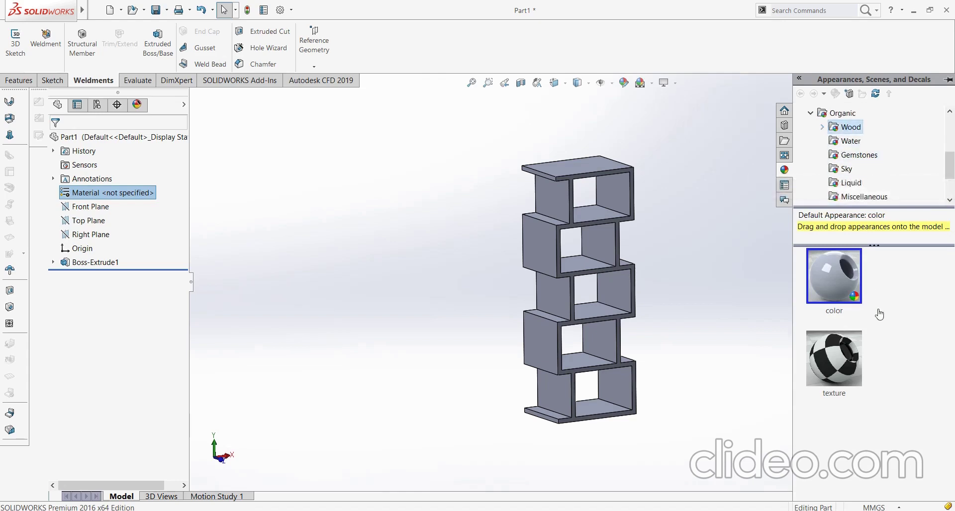
{"action": "scroll", "coordinate": [887, 397], "scroll_direction": "down", "scroll_amount": 5}
{"action": "scroll", "coordinate": [892, 438], "scroll_direction": "down", "scroll_amount": 5}
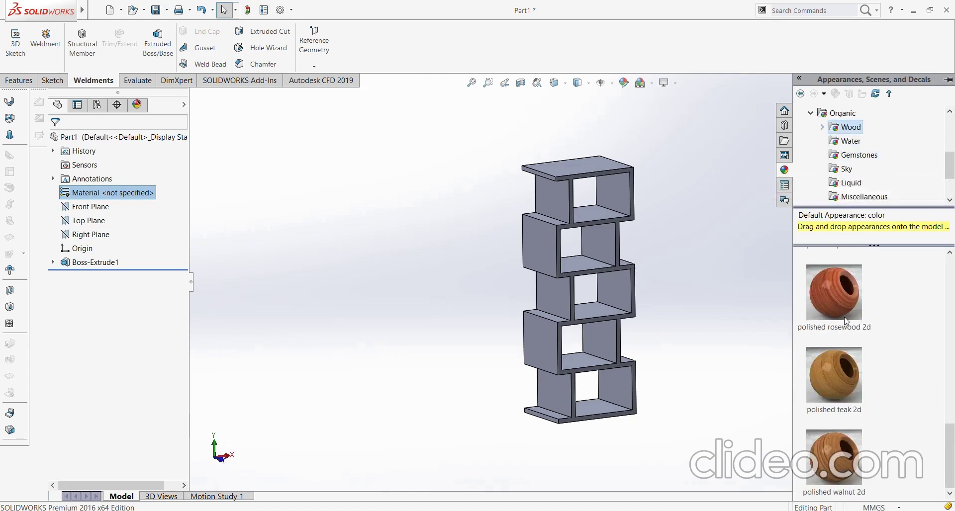
{"action": "left_click_drag", "start_coordinate": [846, 321], "coordinate": [551, 255]}
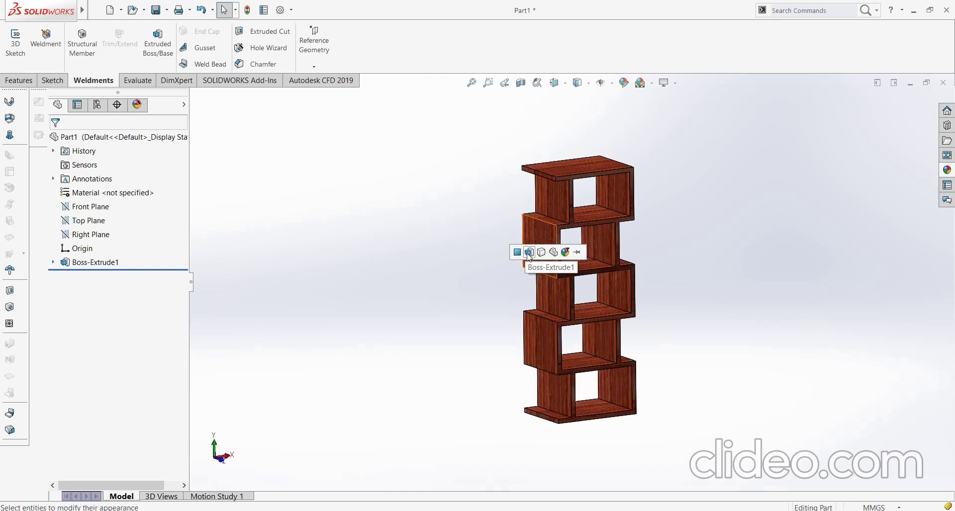
{"action": "left_click", "coordinate": [528, 252]}
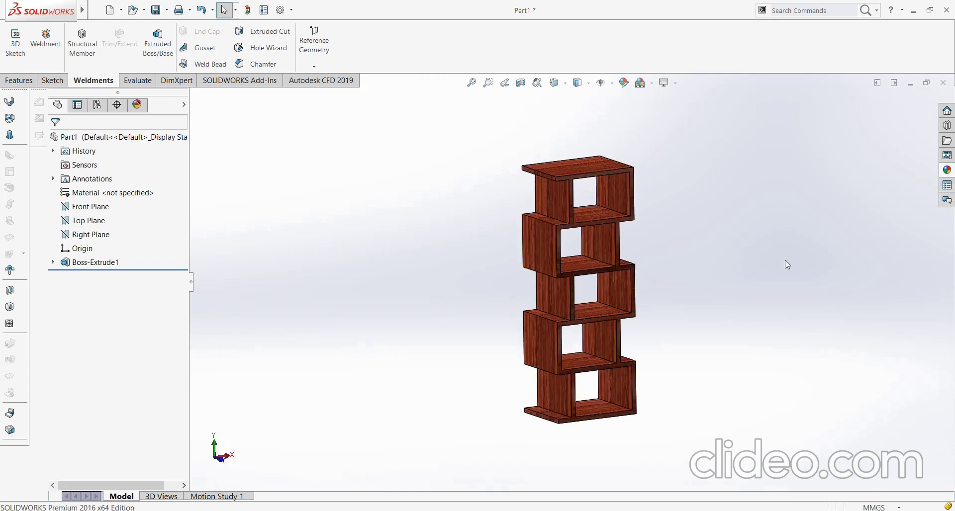
{"action": "mouse_move", "coordinate": [787, 264]}
{"action": "middle_mouse_down"}
{"action": "mouse_move", "coordinate": [731, 297]}
{"action": "mouse_move", "coordinate": [736, 337]}
{"action": "mouse_move", "coordinate": [769, 263]}
{"action": "mouse_move", "coordinate": [780, 267]}
{"action": "mouse_move", "coordinate": [768, 271]}
{"action": "mouse_move", "coordinate": [786, 239]}
{"action": "mouse_move", "coordinate": [757, 281]}
{"action": "mouse_move", "coordinate": [795, 234]}
{"action": "mouse_move", "coordinate": [764, 263]}
{"action": "mouse_move", "coordinate": [768, 274]}
{"action": "middle_mouse_up"}
{"action": "key", "text": "Escape"}
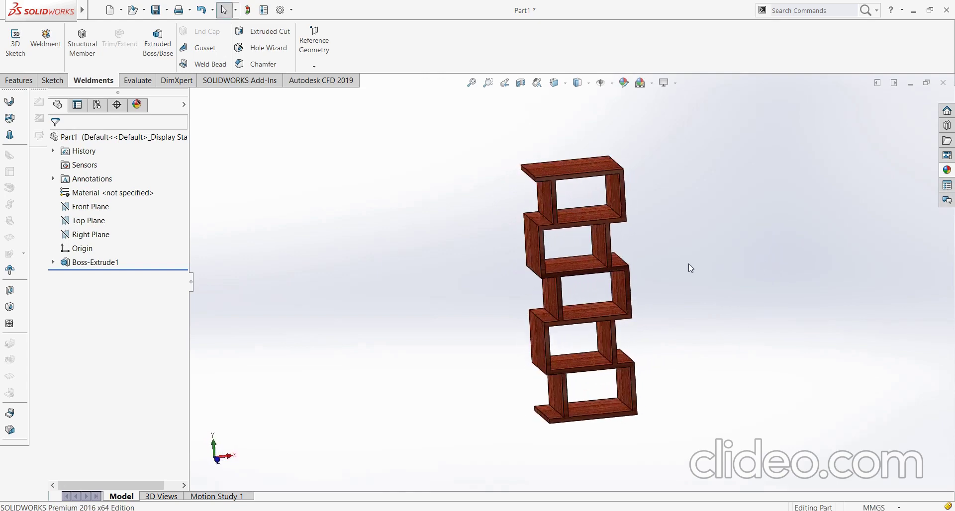
{"action": "mouse_move", "coordinate": [667, 255]}
{"action": "middle_mouse_down"}
{"action": "mouse_move", "coordinate": [744, 269]}
{"action": "mouse_move", "coordinate": [808, 309]}
{"action": "middle_mouse_up"}
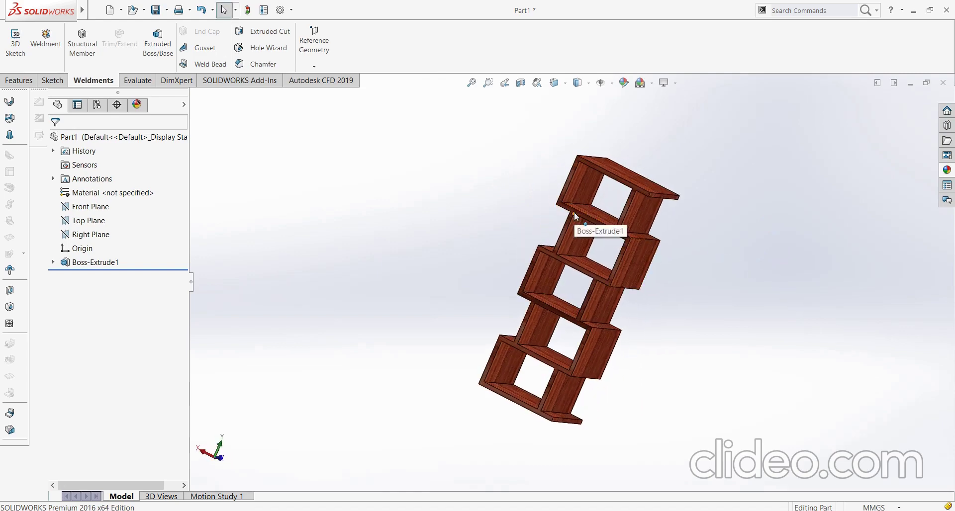
{"action": "scroll", "coordinate": [575, 224], "scroll_direction": "down", "scroll_amount": 3}
{"action": "scroll", "coordinate": [572, 239], "scroll_direction": "down", "scroll_amount": 2}
Sketch a rectangle covering the whole shelf outline on its face, viewed normal to it
{"action": "left_click", "coordinate": [570, 244]}
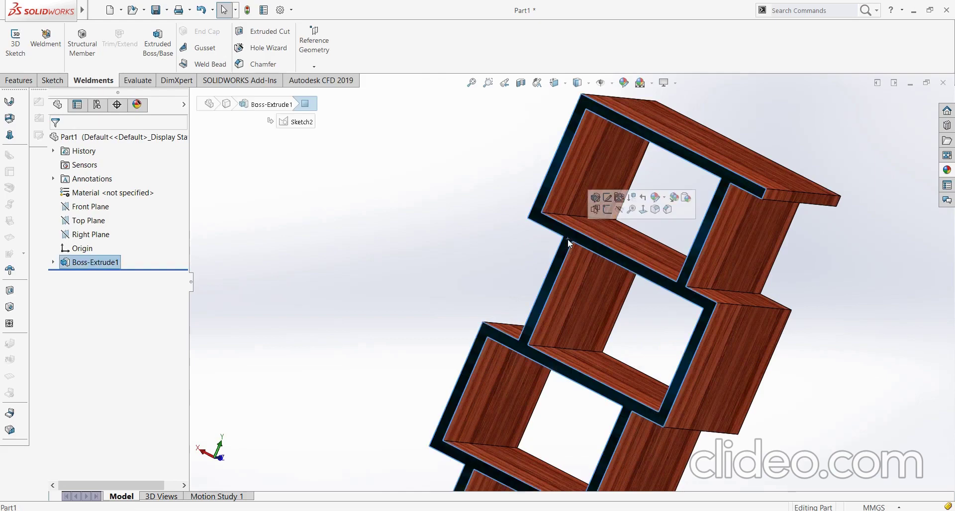
{"action": "left_click", "coordinate": [609, 209]}
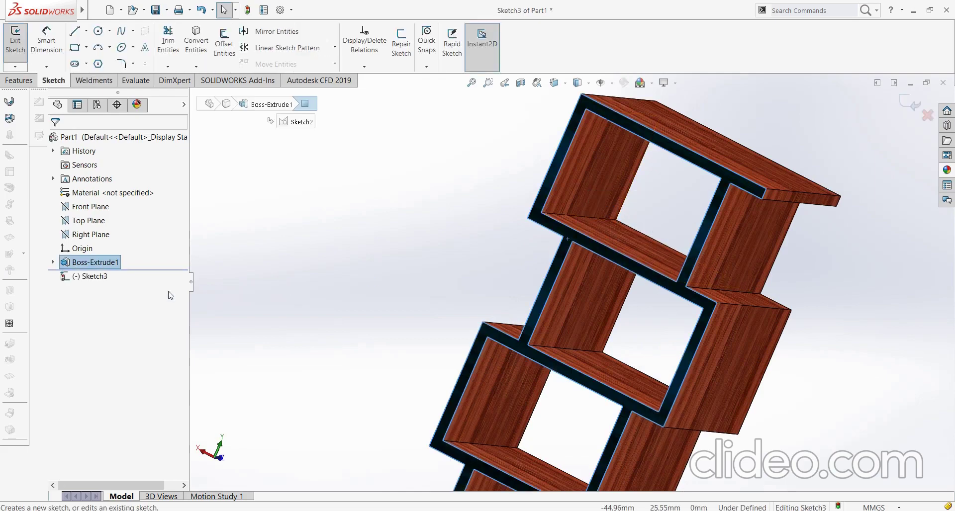
{"action": "right_click", "coordinate": [92, 279]}
{"action": "left_click", "coordinate": [114, 260]}
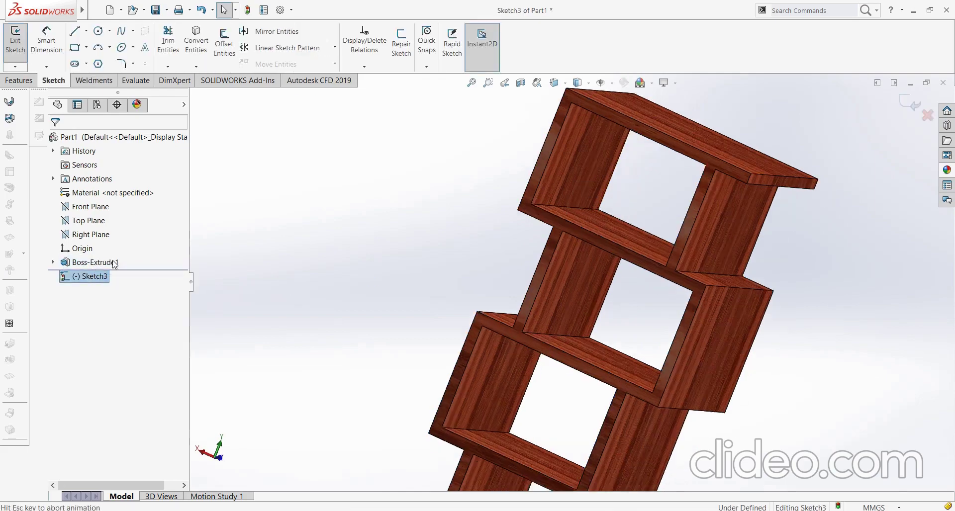
{"action": "left_click", "coordinate": [79, 48]}
{"action": "left_click_drag", "start_coordinate": [508, 109], "coordinate": [636, 456]}
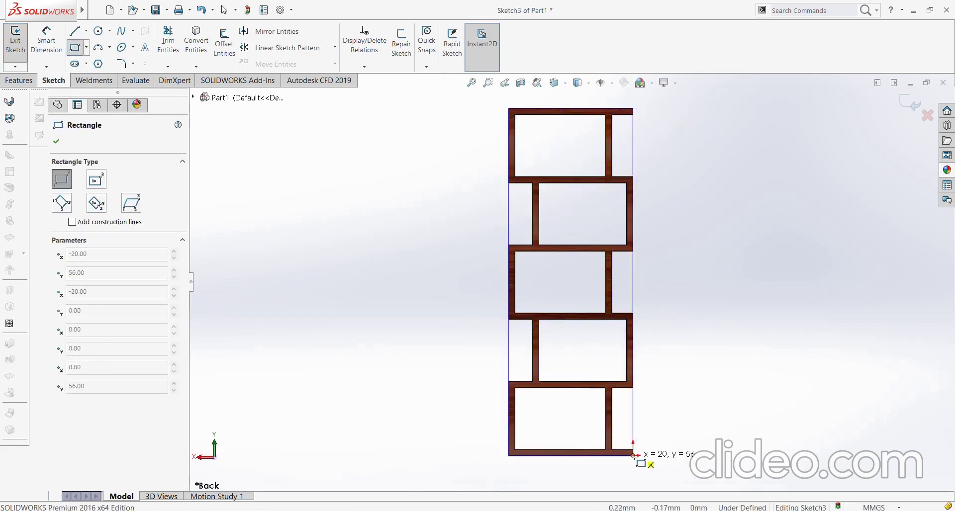
{"action": "left_click_drag", "start_coordinate": [636, 456], "coordinate": [632, 456]}
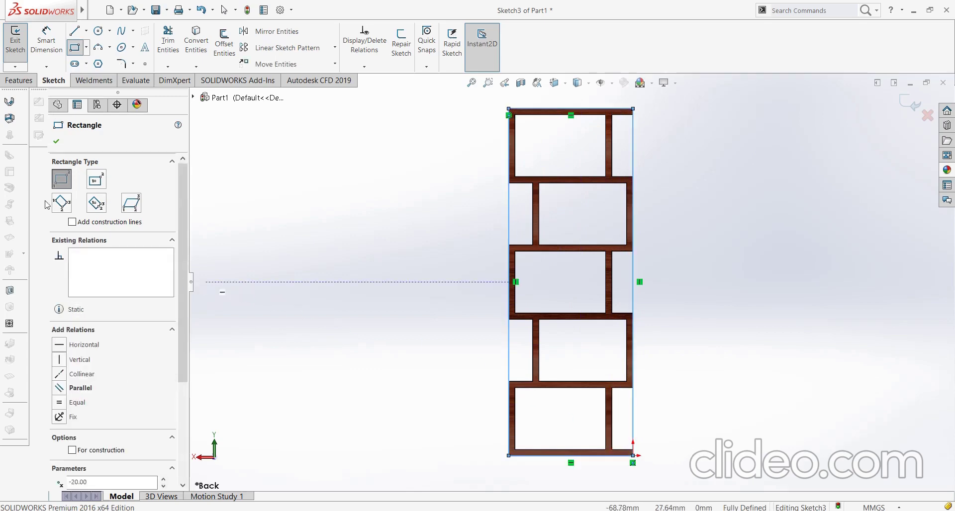
{"action": "left_click", "coordinate": [56, 143]}
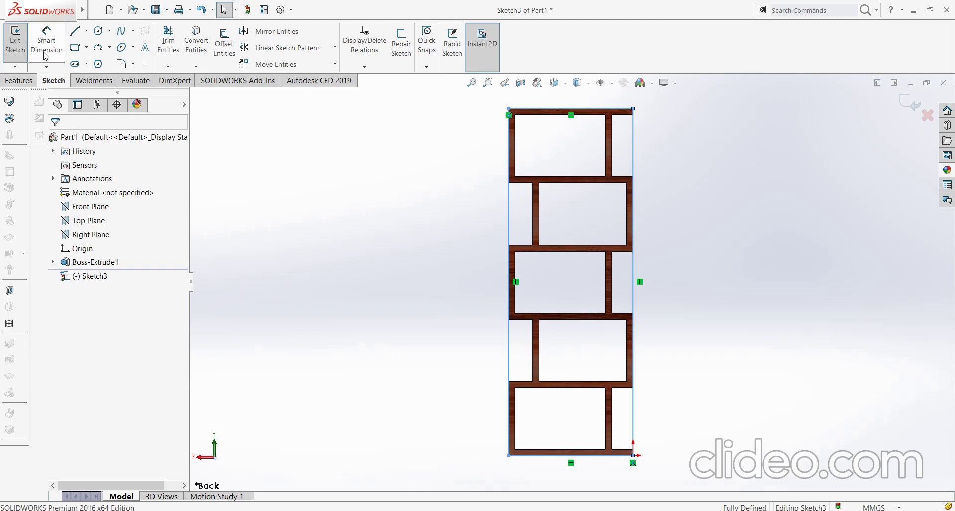
Extrude the rectangle 1 mm deep as the back panel
{"action": "left_click", "coordinate": [19, 80]}
{"action": "left_click", "coordinate": [21, 40]}
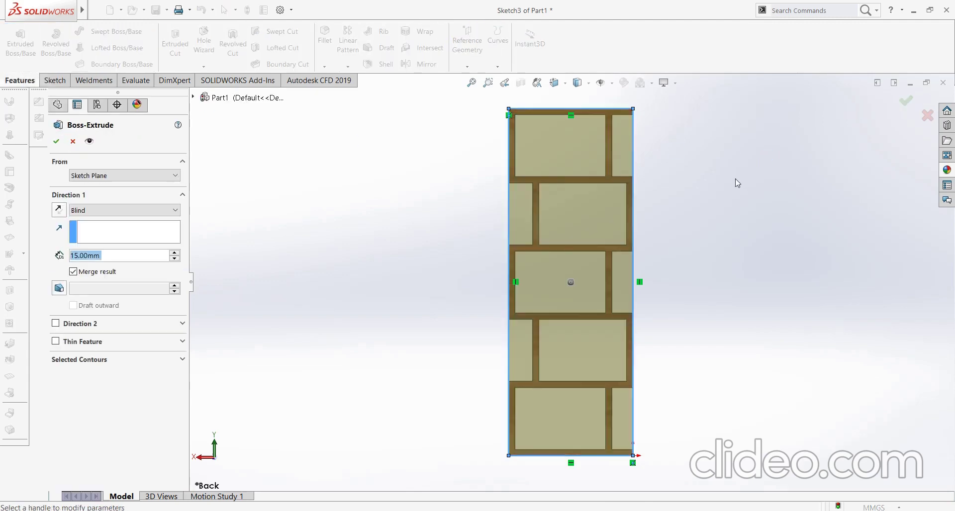
{"action": "mouse_move", "coordinate": [735, 180]}
{"action": "middle_mouse_down"}
{"action": "mouse_move", "coordinate": [660, 182]}
{"action": "mouse_move", "coordinate": [467, 239]}
{"action": "middle_mouse_up"}
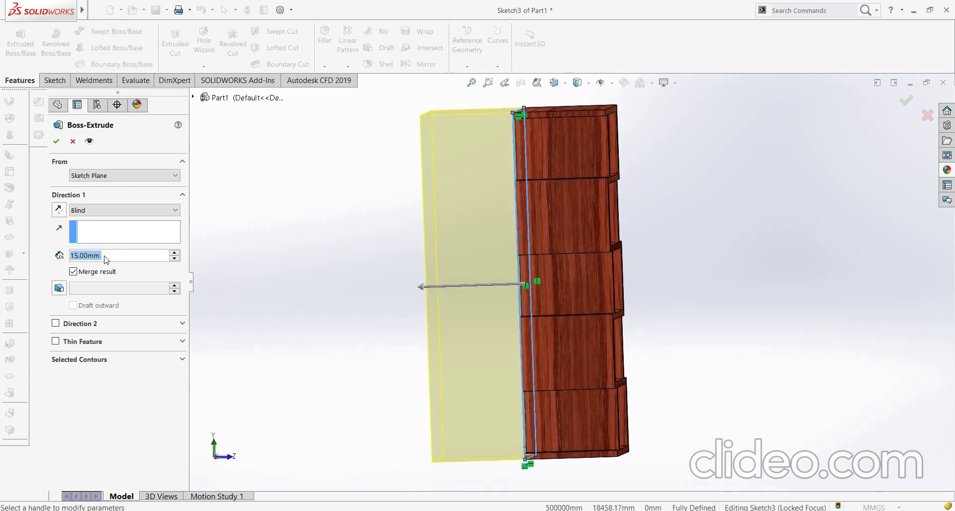
{"action": "type", "text": "1"}
{"action": "key", "text": "Return"}
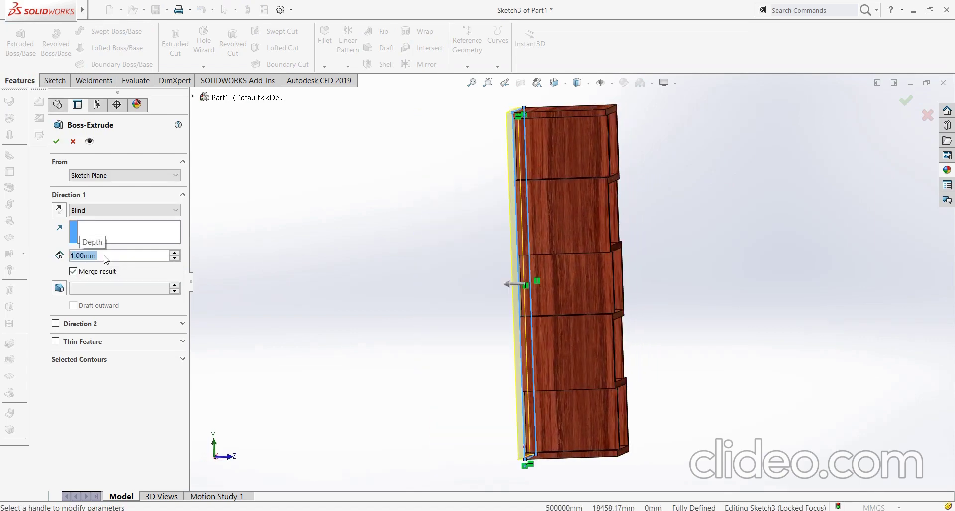
{"action": "left_click", "coordinate": [56, 141]}
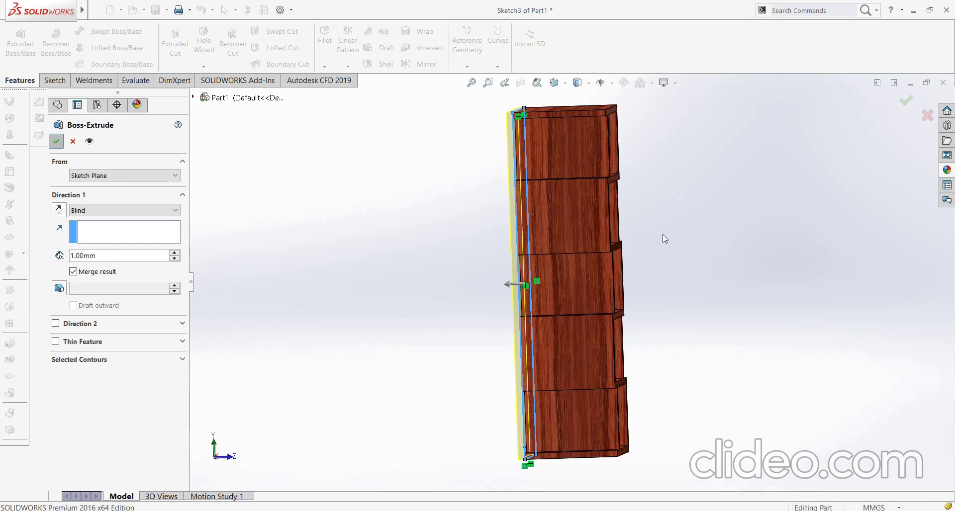
{"action": "mouse_move", "coordinate": [664, 235]}
{"action": "middle_mouse_down"}
{"action": "mouse_move", "coordinate": [595, 214]}
{"action": "mouse_move", "coordinate": [586, 234]}
{"action": "mouse_move", "coordinate": [603, 231]}
{"action": "middle_mouse_up"}
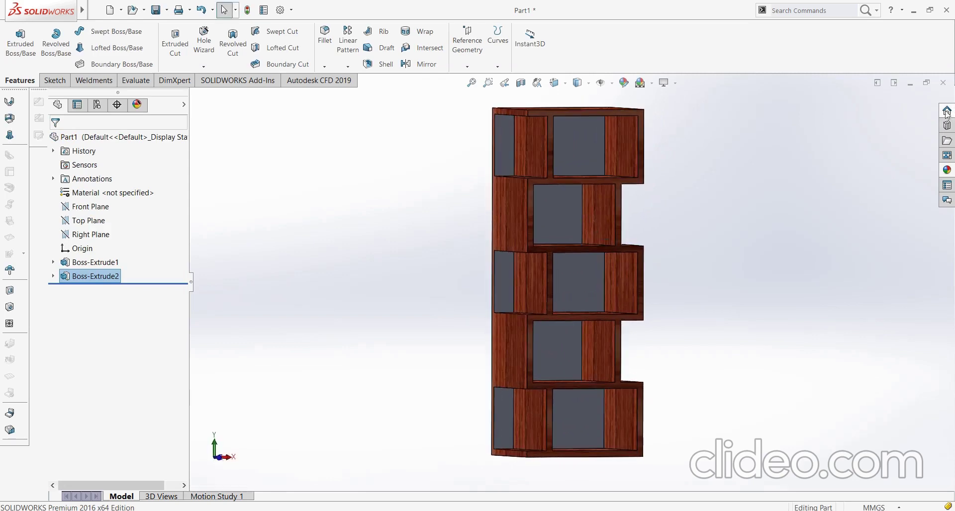
Try grey plastic, then light grey low gloss plastic, on the back panel
{"action": "left_click", "coordinate": [948, 170]}
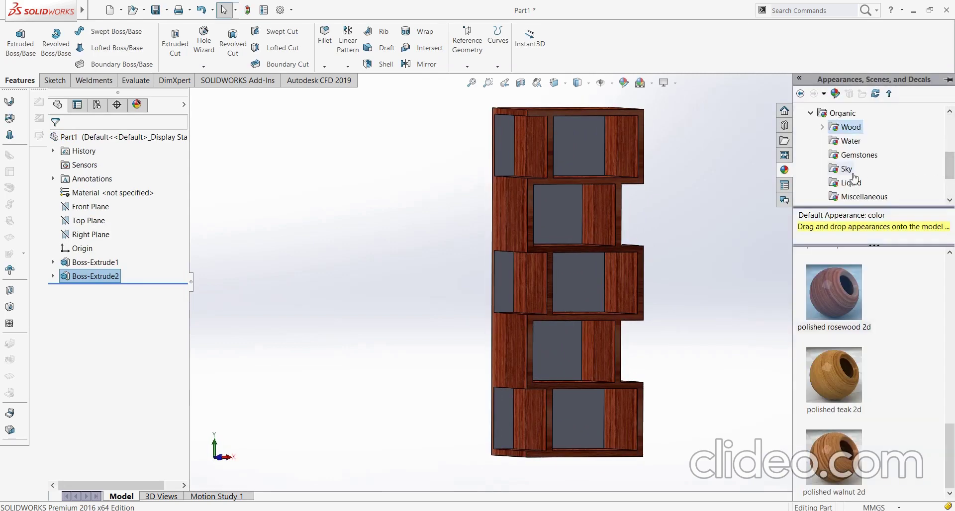
{"action": "scroll", "coordinate": [860, 176], "scroll_direction": "down", "scroll_amount": 1}
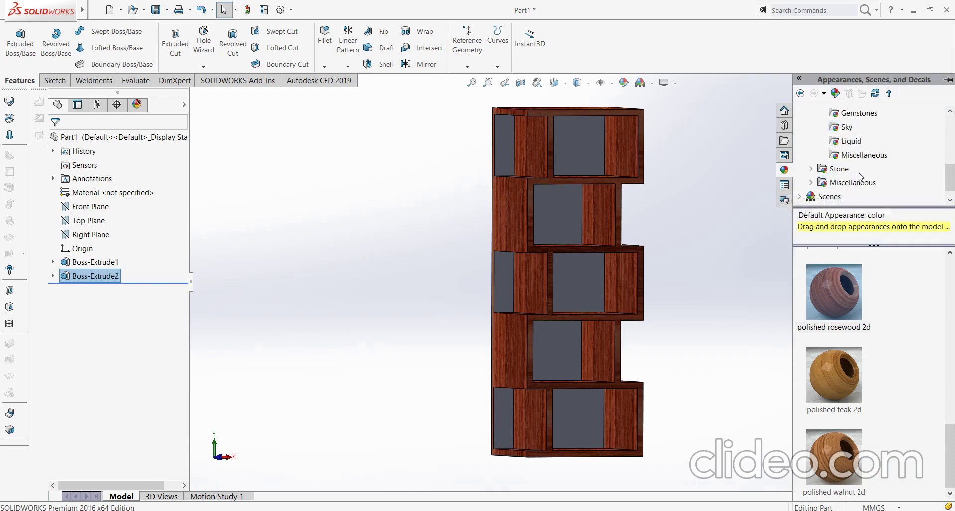
{"action": "scroll", "coordinate": [860, 176], "scroll_direction": "up", "scroll_amount": 3}
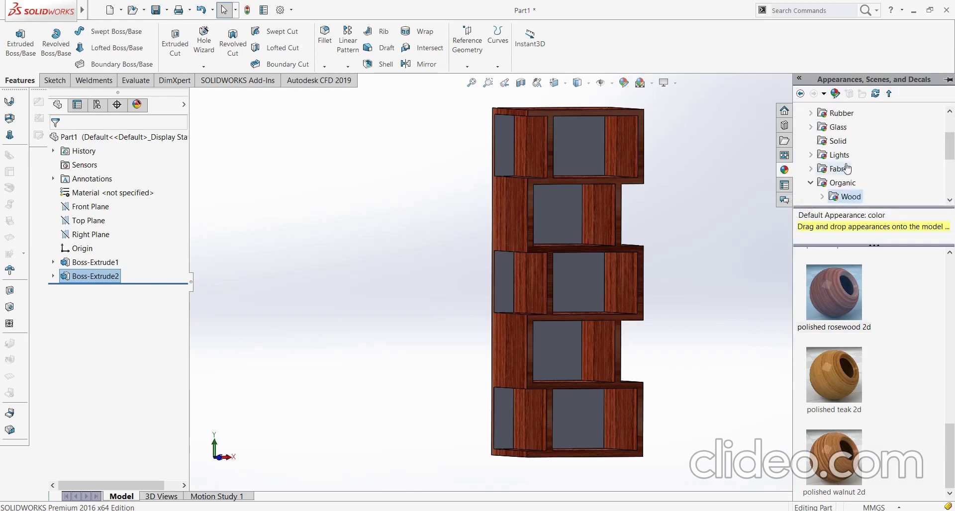
{"action": "scroll", "coordinate": [826, 135], "scroll_direction": "up", "scroll_amount": 2}
{"action": "scroll", "coordinate": [825, 133], "scroll_direction": "up", "scroll_amount": 2}
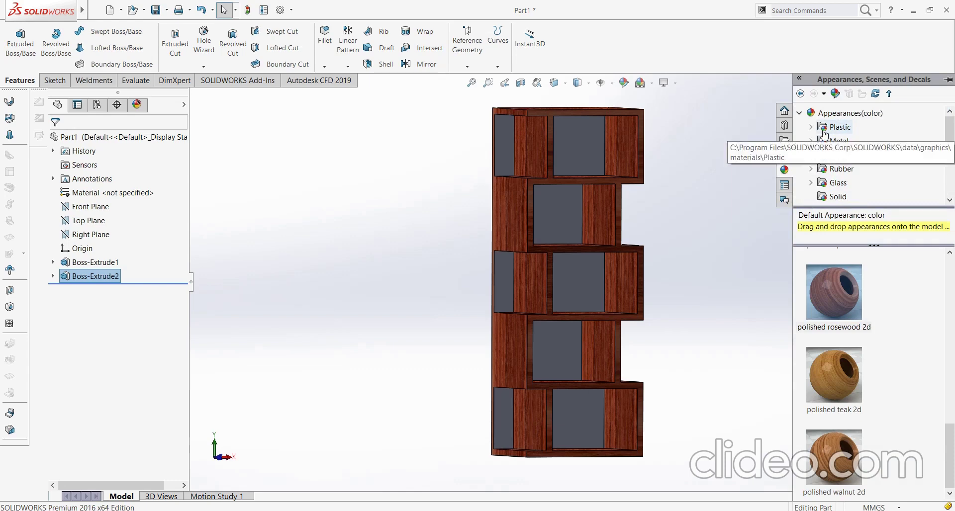
{"action": "left_click", "coordinate": [839, 132]}
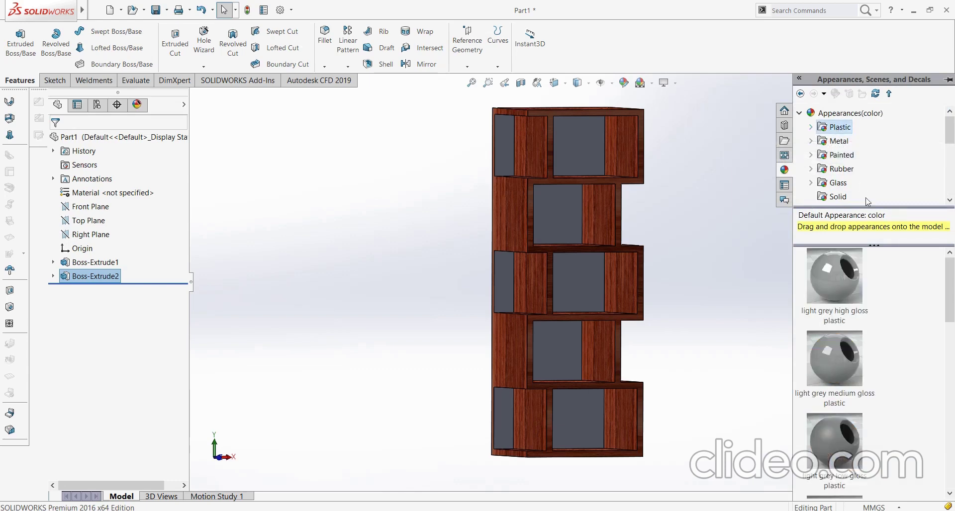
{"action": "scroll", "coordinate": [890, 285], "scroll_direction": "down", "scroll_amount": 2}
{"action": "scroll", "coordinate": [891, 363], "scroll_direction": "down", "scroll_amount": 3}
{"action": "left_click_drag", "start_coordinate": [829, 320], "coordinate": [579, 153]}
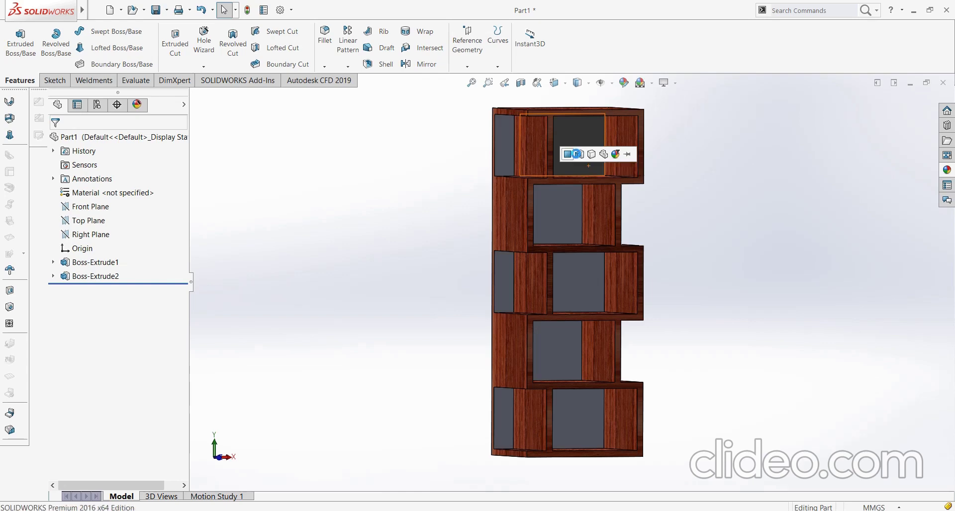
{"action": "left_click", "coordinate": [947, 169]}
{"action": "scroll", "coordinate": [848, 288], "scroll_direction": "down", "scroll_amount": 3}
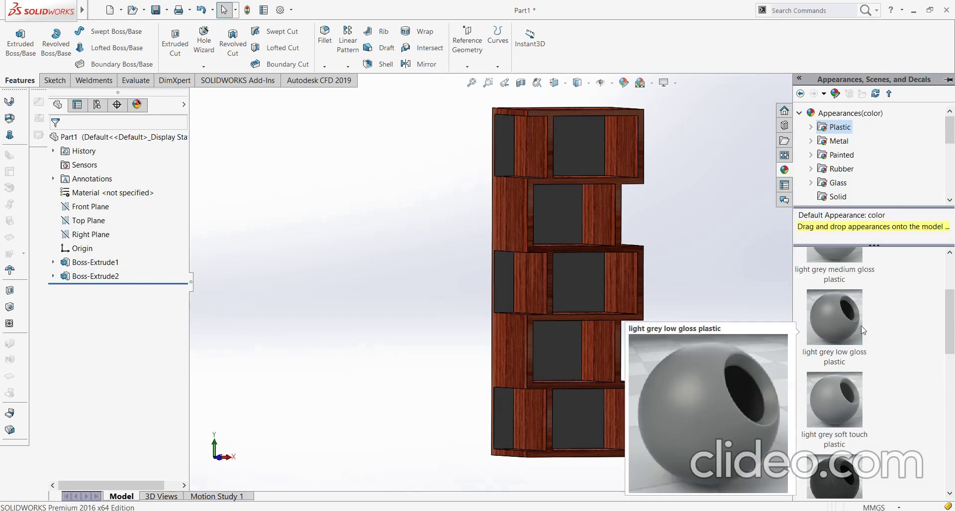
{"action": "left_click_drag", "start_coordinate": [835, 275], "coordinate": [586, 155]}
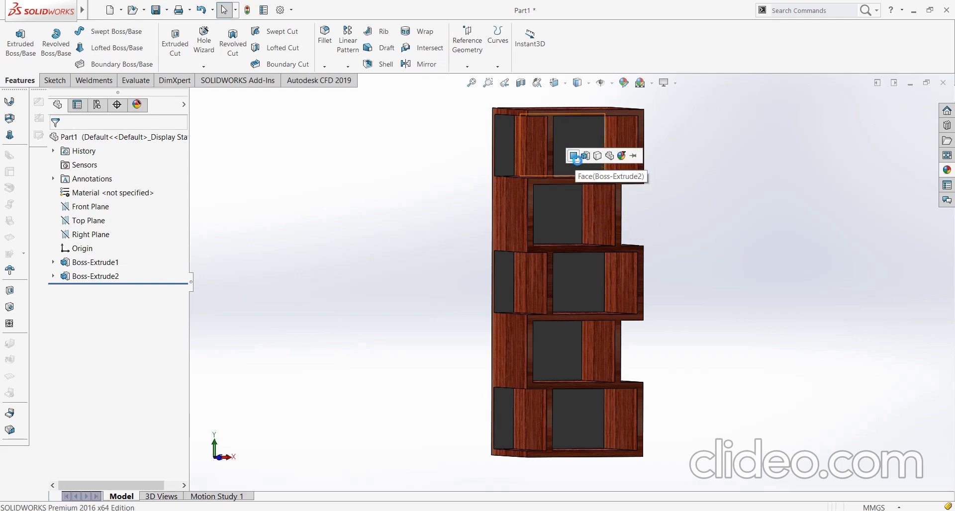
Apply dark powdercoat from Painted > Powder Coat to the back panel face
{"action": "left_click", "coordinate": [948, 169]}
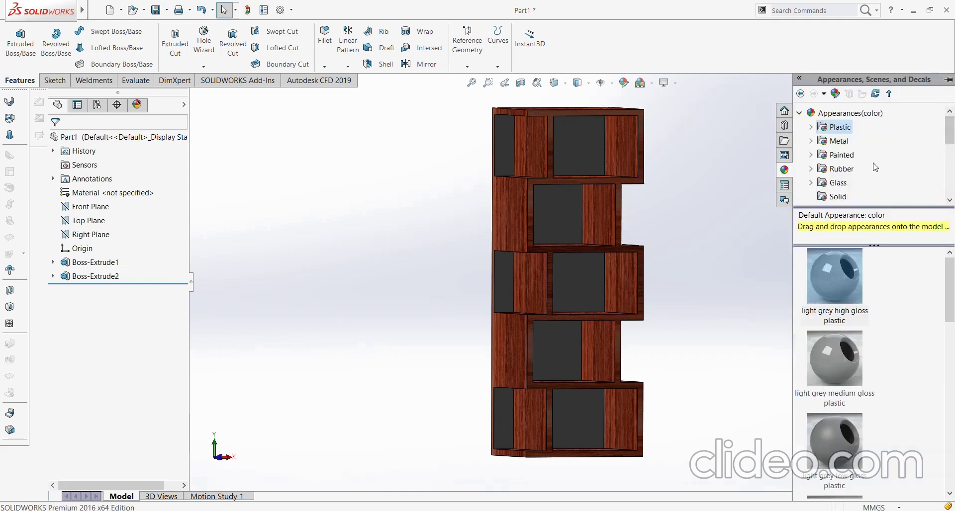
{"action": "left_click", "coordinate": [811, 155]}
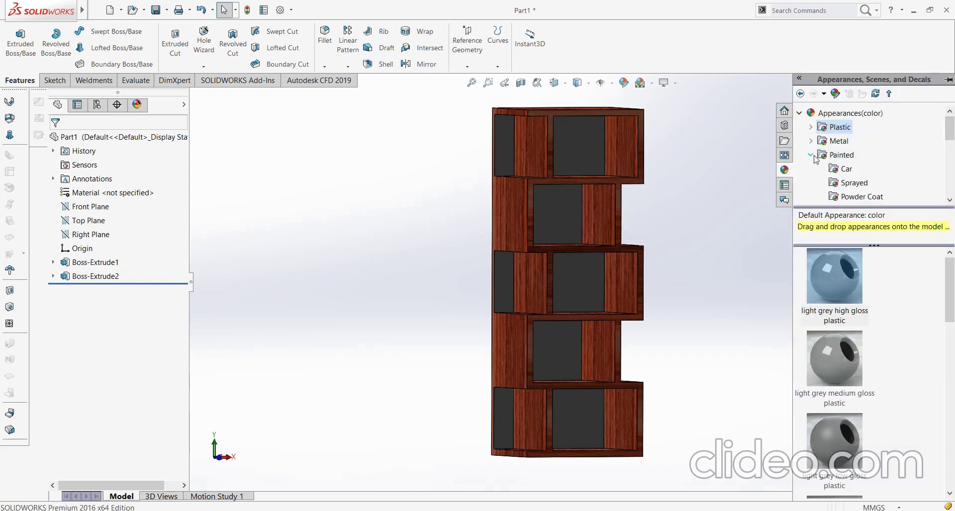
{"action": "scroll", "coordinate": [845, 179], "scroll_direction": "down", "scroll_amount": 1}
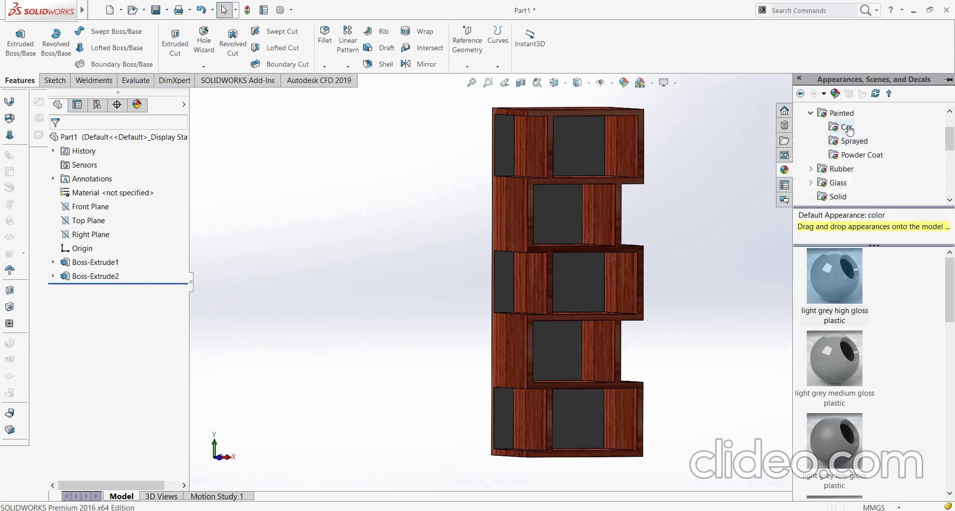
{"action": "left_click", "coordinate": [868, 157]}
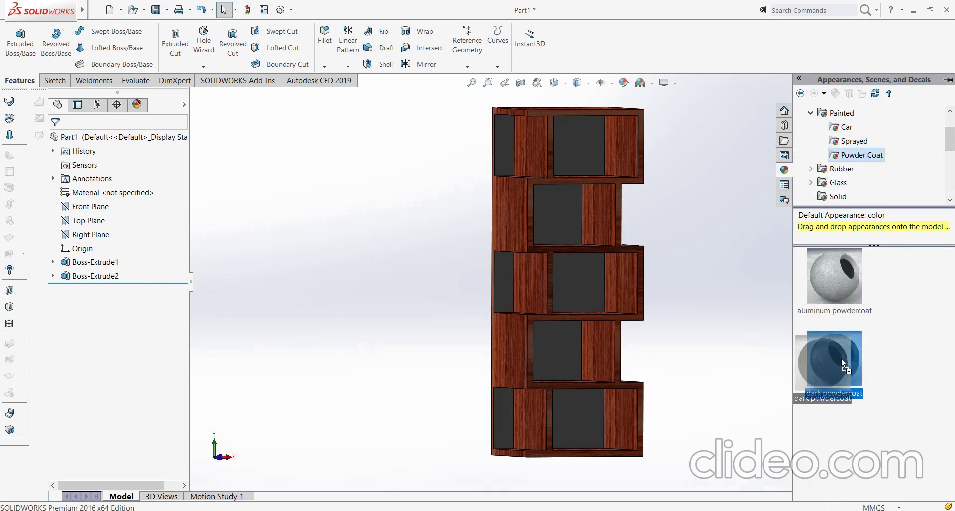
{"action": "left_click_drag", "start_coordinate": [841, 359], "coordinate": [577, 142]}
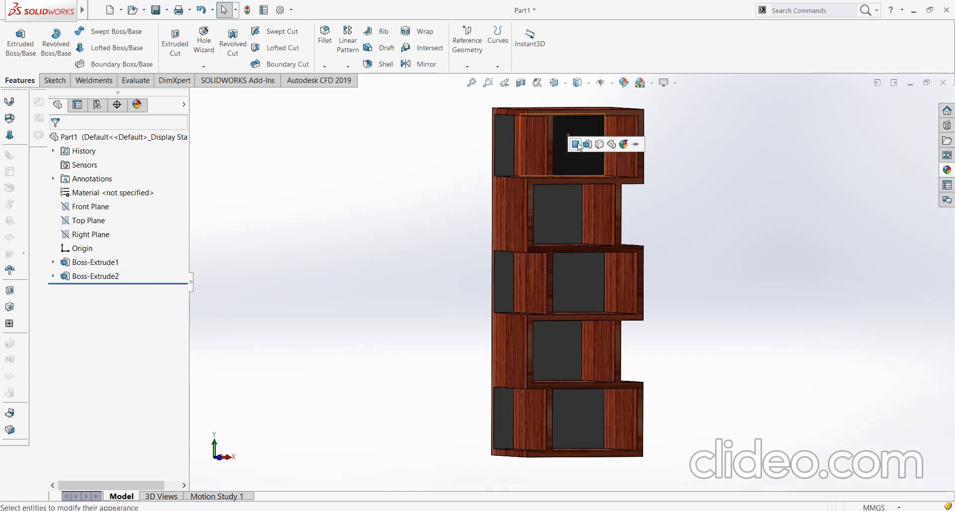
{"action": "left_click", "coordinate": [576, 143]}
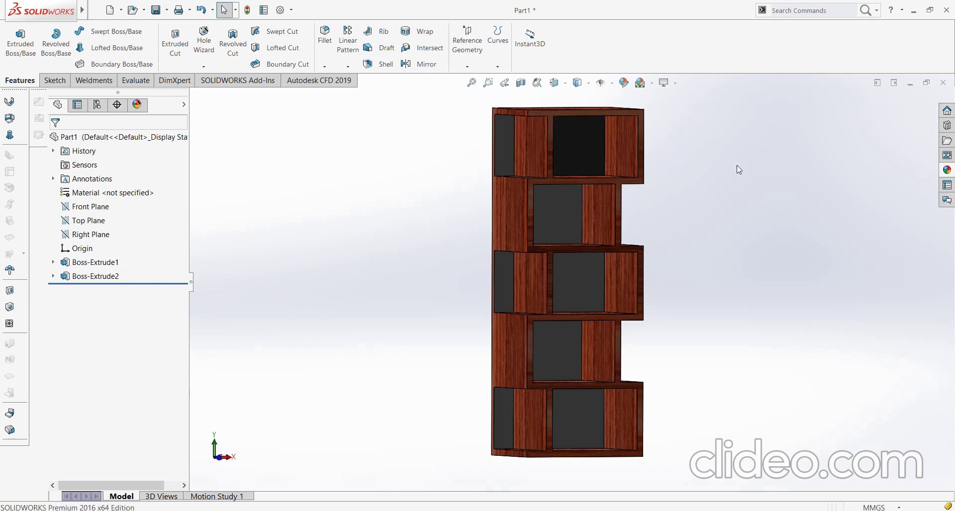
{"action": "mouse_move", "coordinate": [738, 170]}
{"action": "middle_mouse_down"}
{"action": "mouse_move", "coordinate": [739, 182]}
{"action": "mouse_move", "coordinate": [712, 164]}
{"action": "mouse_move", "coordinate": [733, 163]}
{"action": "mouse_move", "coordinate": [731, 211]}
{"action": "middle_mouse_up"}
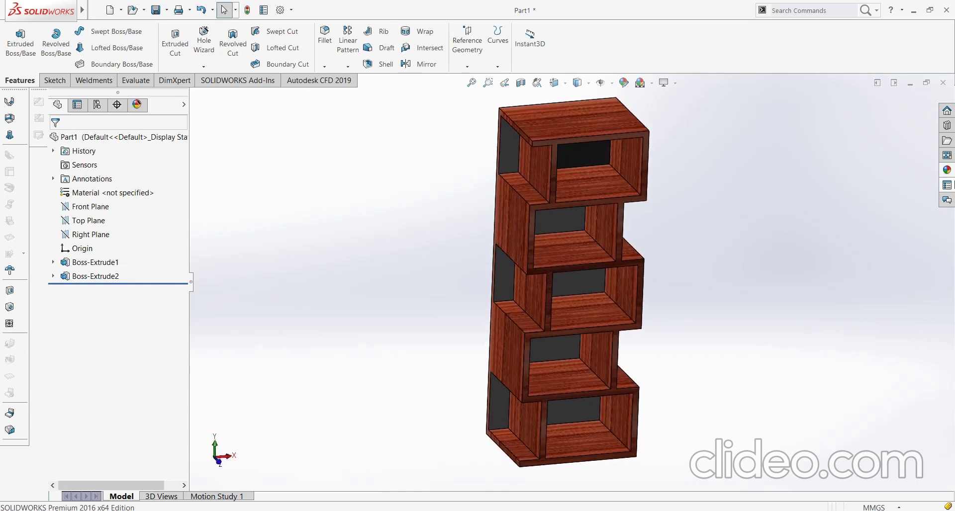
Replace the rosewood with polished walnut 2d on the whole Boss-Extrude1 feature
{"action": "left_click", "coordinate": [946, 169]}
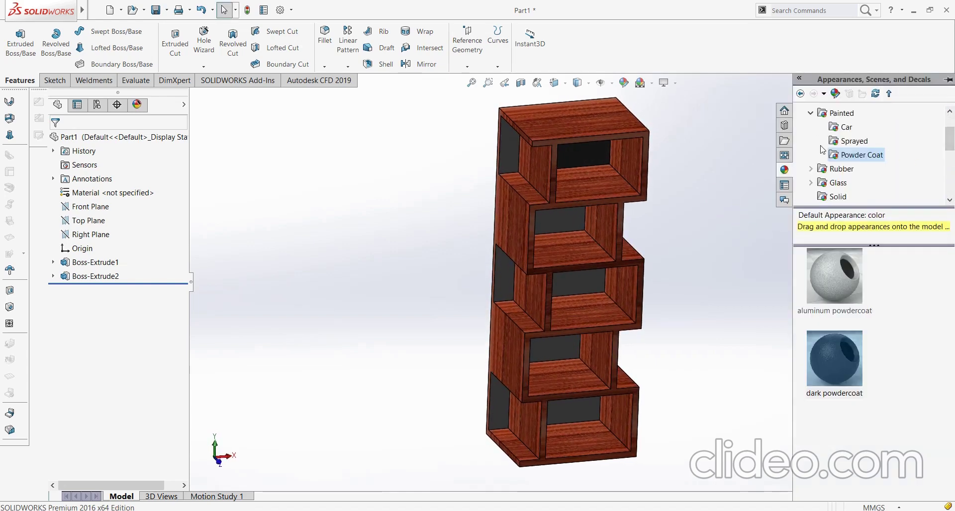
{"action": "scroll", "coordinate": [823, 154], "scroll_direction": "down", "scroll_amount": 2}
{"action": "scroll", "coordinate": [831, 174], "scroll_direction": "down", "scroll_amount": 2}
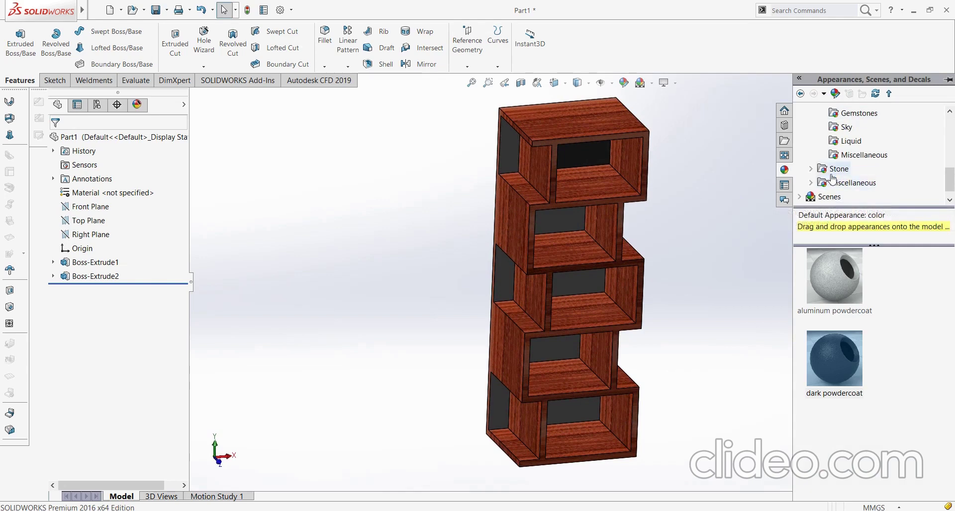
{"action": "scroll", "coordinate": [832, 178], "scroll_direction": "up", "scroll_amount": 2}
{"action": "left_click", "coordinate": [849, 169]}
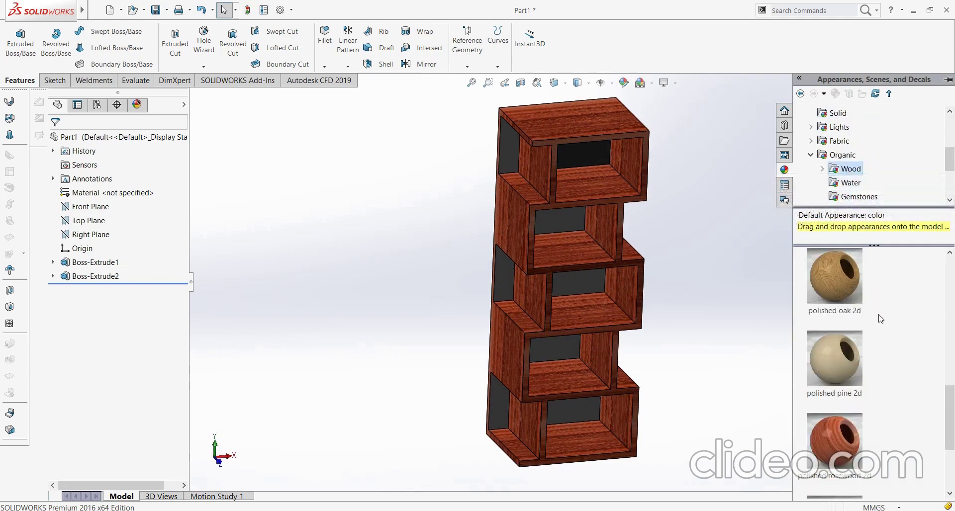
{"action": "scroll", "coordinate": [890, 363], "scroll_direction": "down", "scroll_amount": 2}
{"action": "left_click_drag", "start_coordinate": [844, 459], "coordinate": [590, 195]}
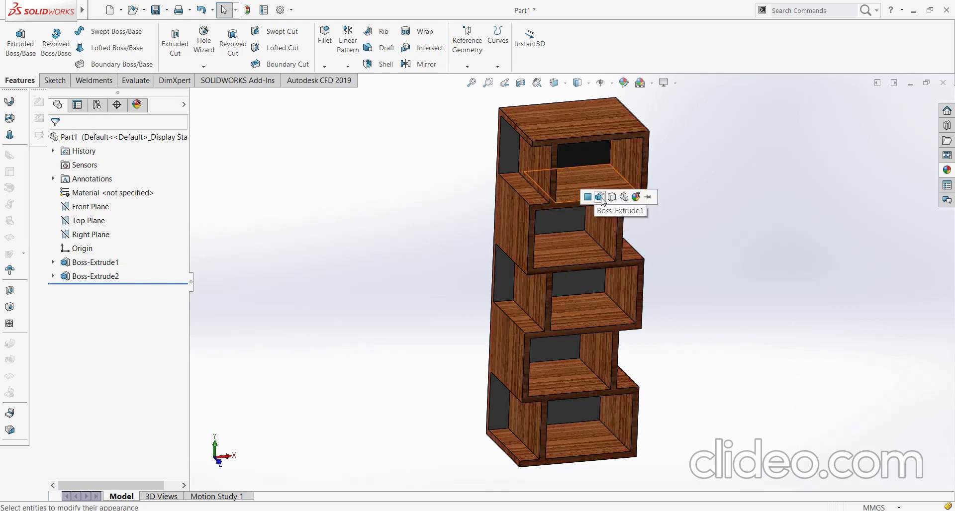
{"action": "left_click", "coordinate": [601, 197]}
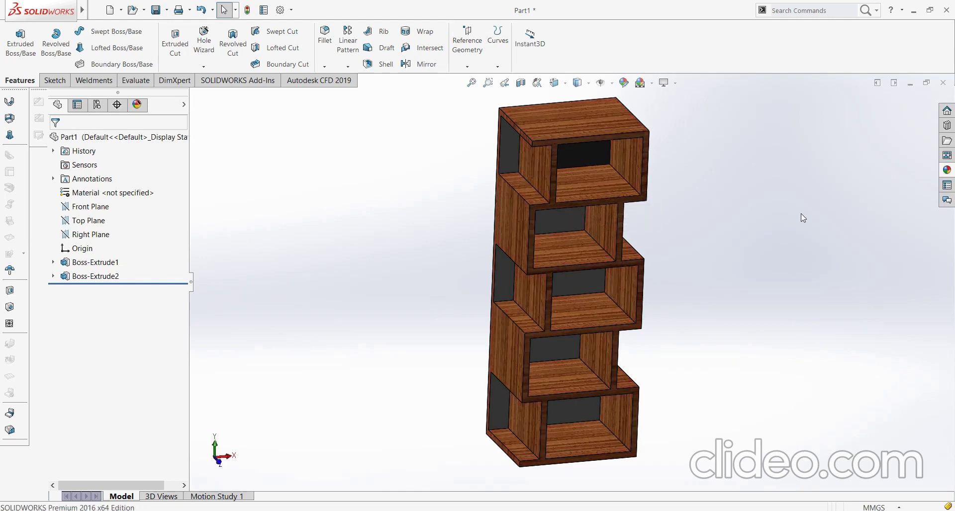
{"action": "middle_click_drag", "start_coordinate": [728, 212], "coordinate": [756, 301]}
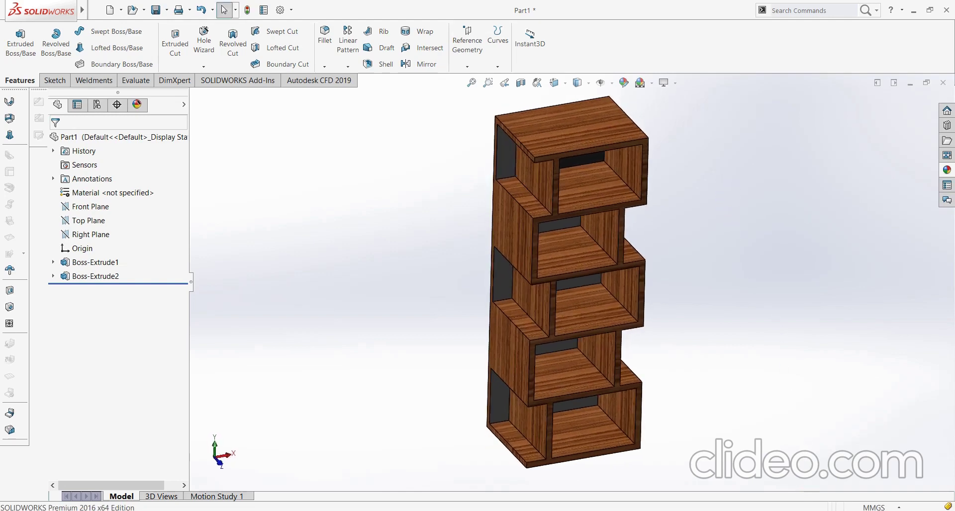
Save the part as a .sldprt file named 'Design 3' in the Furniture Design folder
{"action": "left_click", "coordinate": [157, 12]}
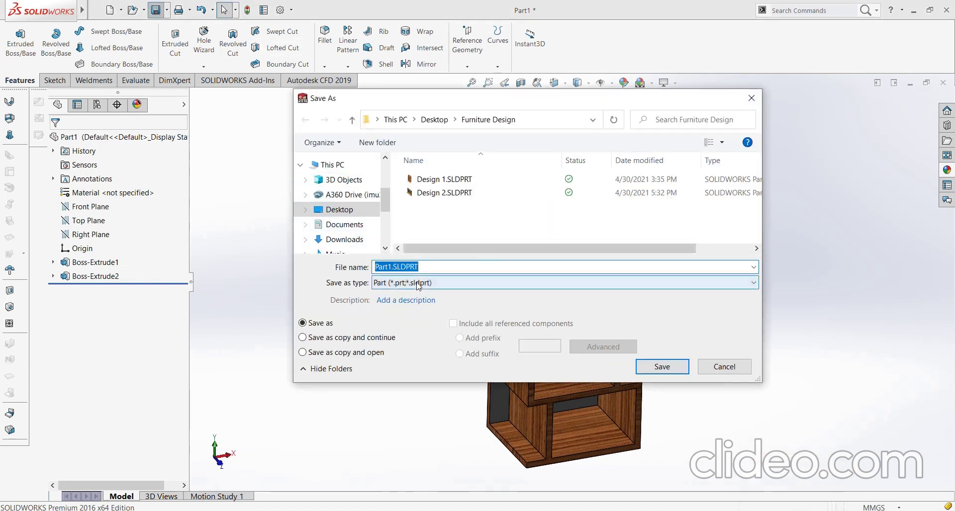
{"action": "type", "text": "Desig"}
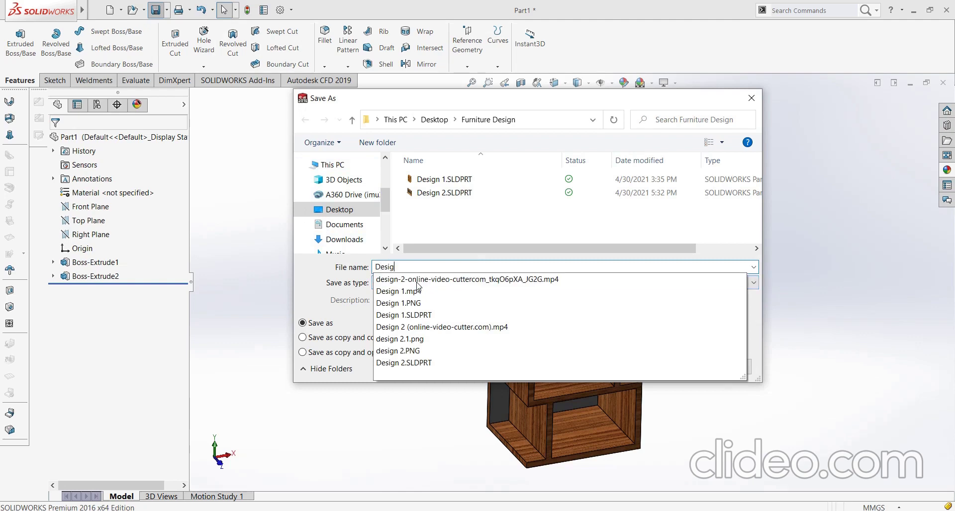
{"action": "type", "text": "n 3"}
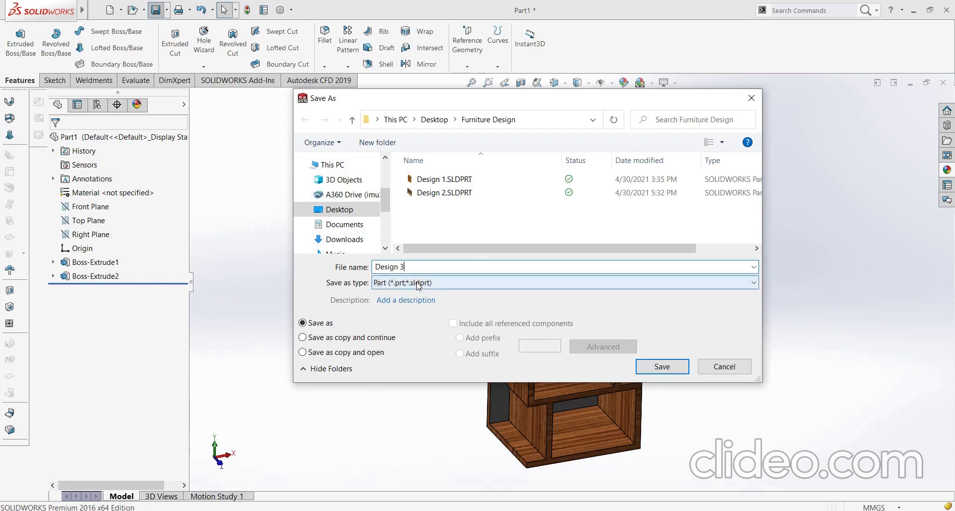
{"action": "key", "text": "Return"}
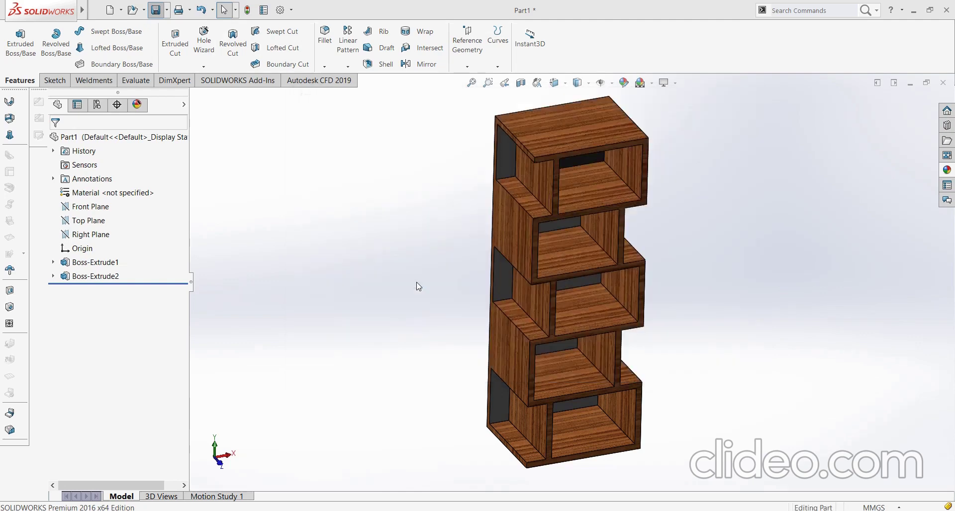